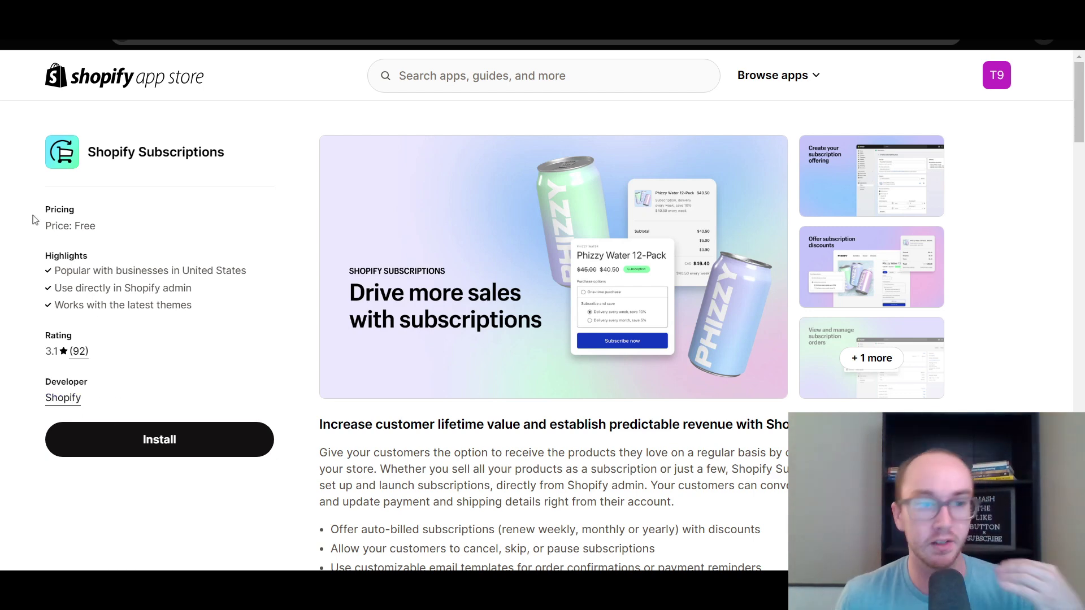
pyautogui.moveTo(45, 231); pyautogui.dragTo(96, 229)
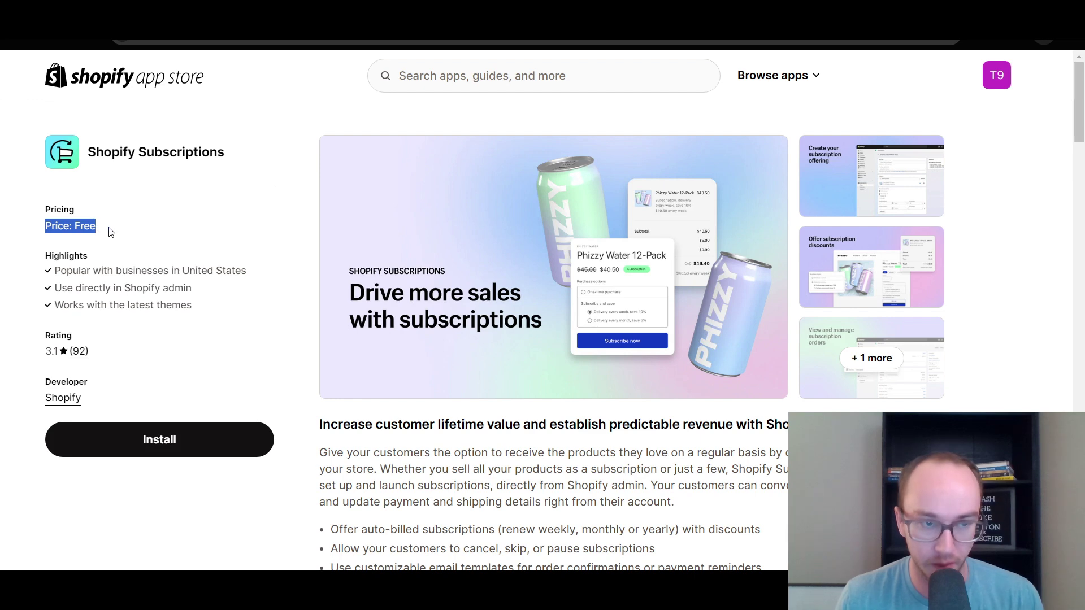
pyautogui.click(106, 233)
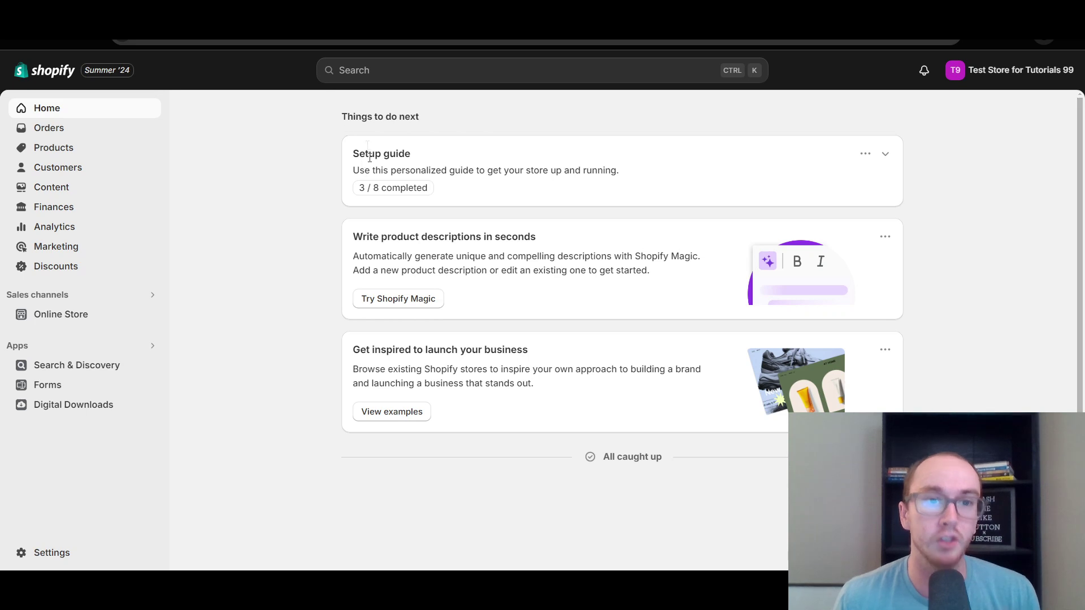
# Find the Shopify Subscriptions app by searching the store admin for "shopify subscriptions" and install it
pyautogui.click(346, 70)
pyautogui.write('shopif')
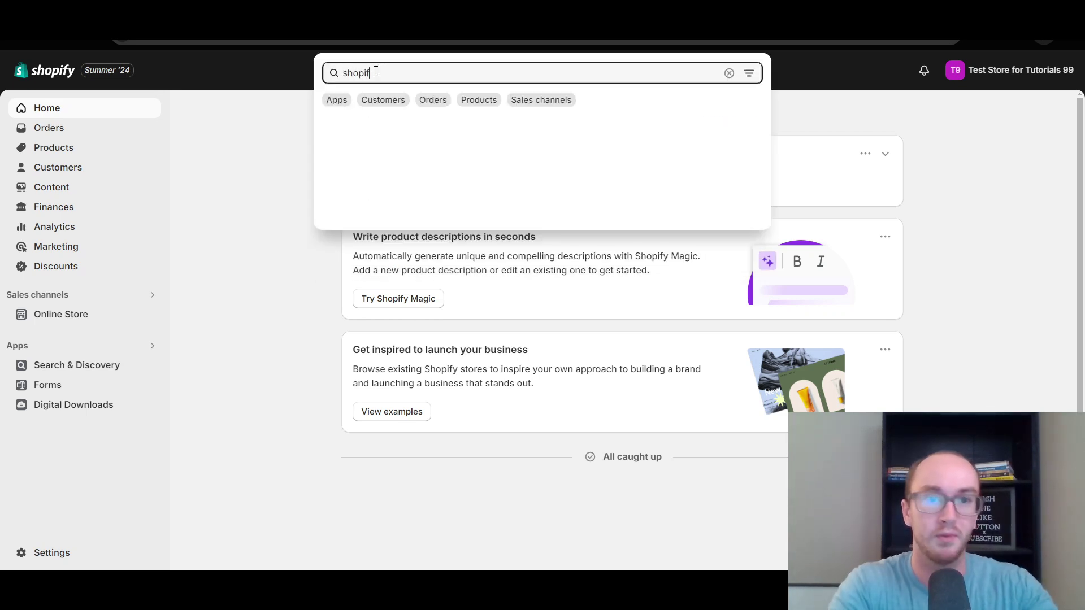
pyautogui.write('y subscr')
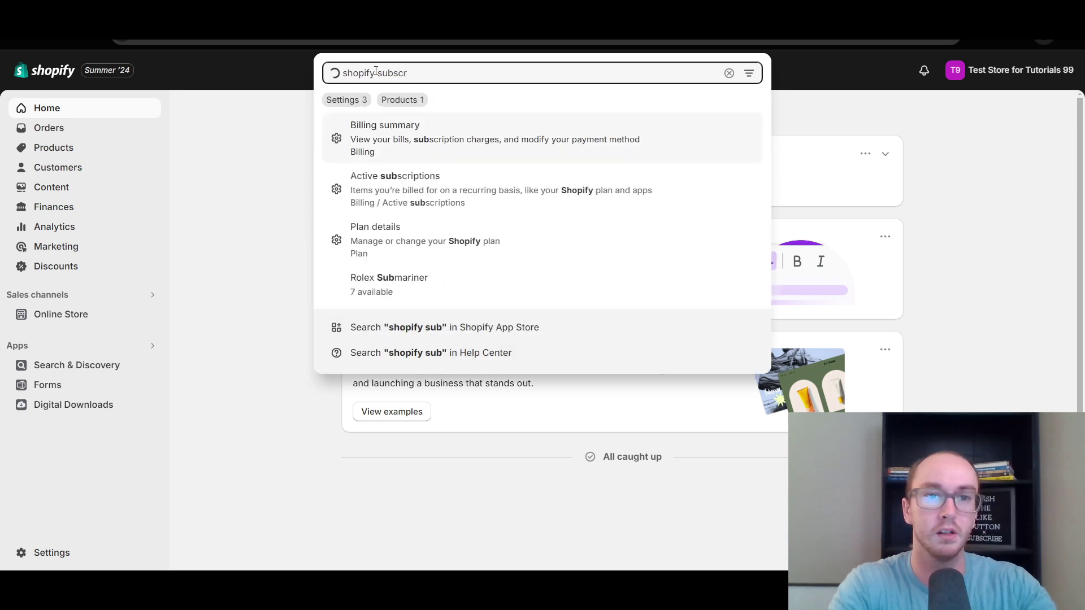
pyautogui.write('options')
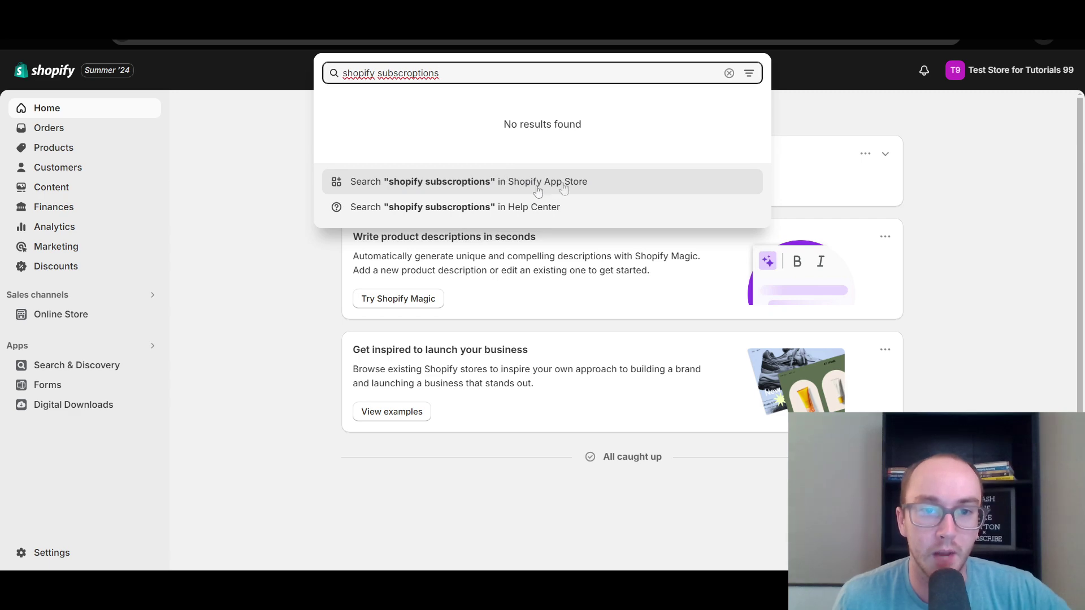
pyautogui.doubleClick(408, 74)
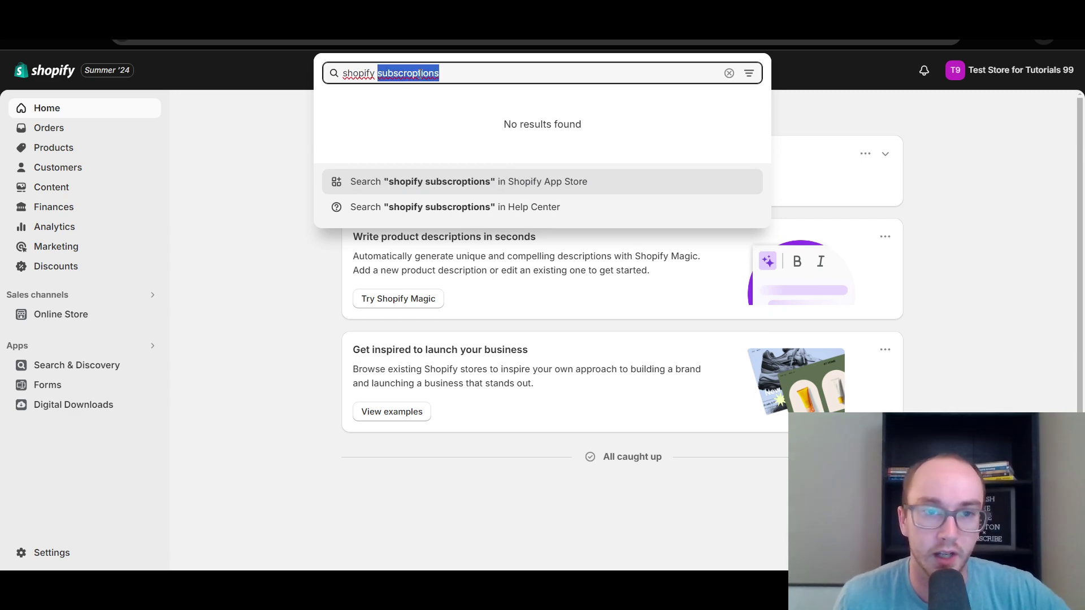
pyautogui.rightClick(442, 78)
pyautogui.click(475, 92)
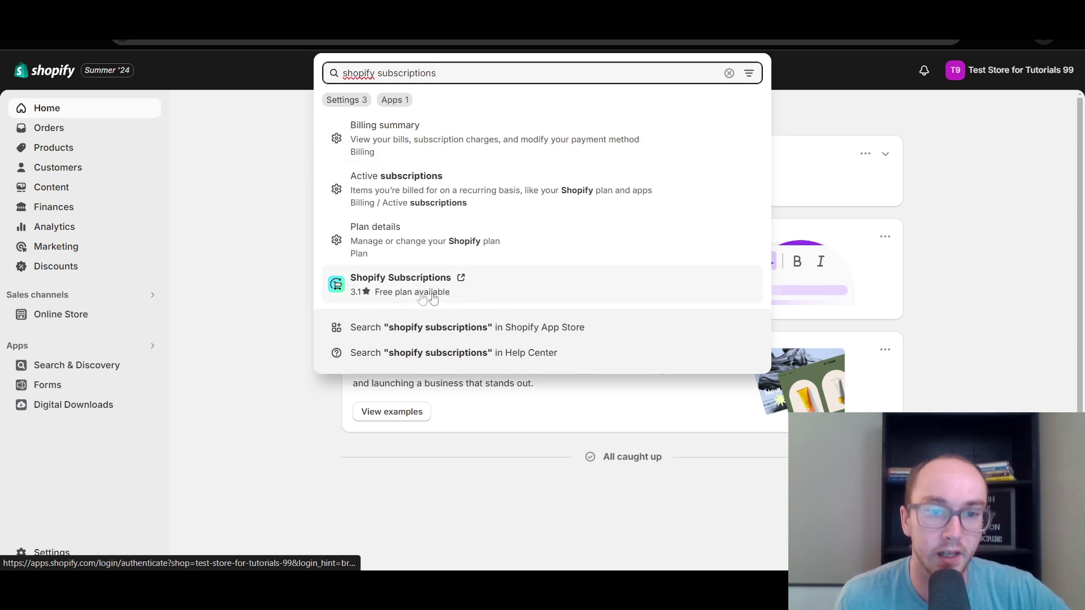
pyautogui.click(286, 245)
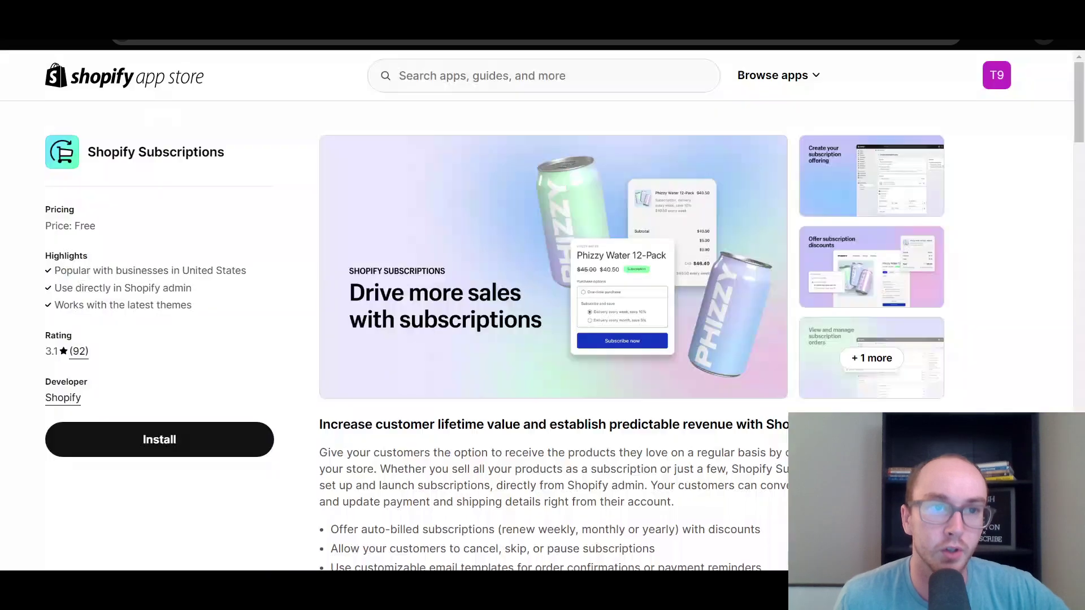
pyautogui.click(233, 448)
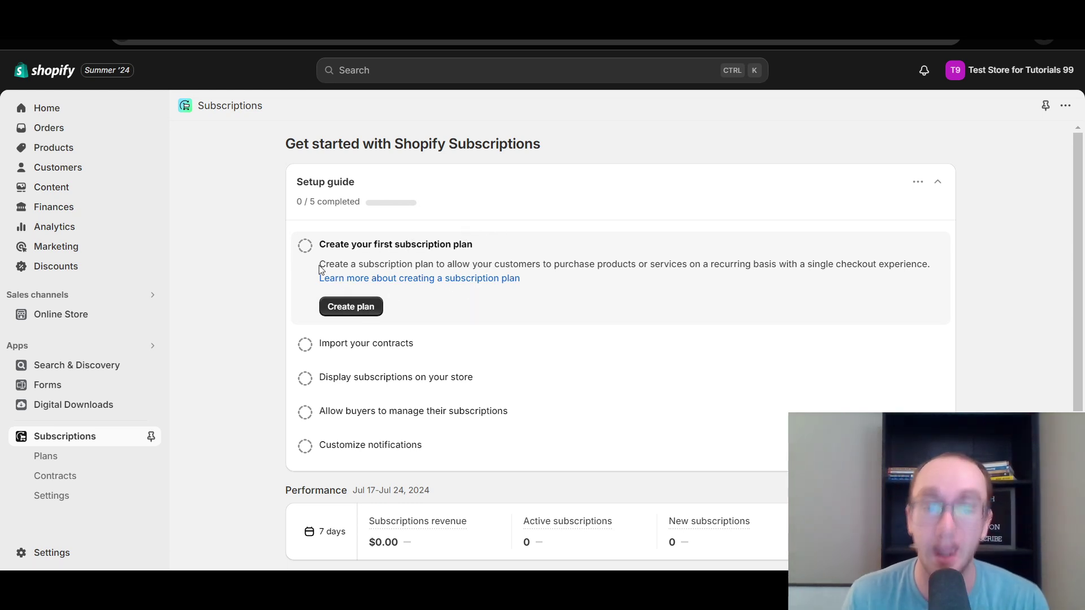
pyautogui.moveTo(321, 262); pyautogui.dragTo(875, 264)
pyautogui.click(865, 264)
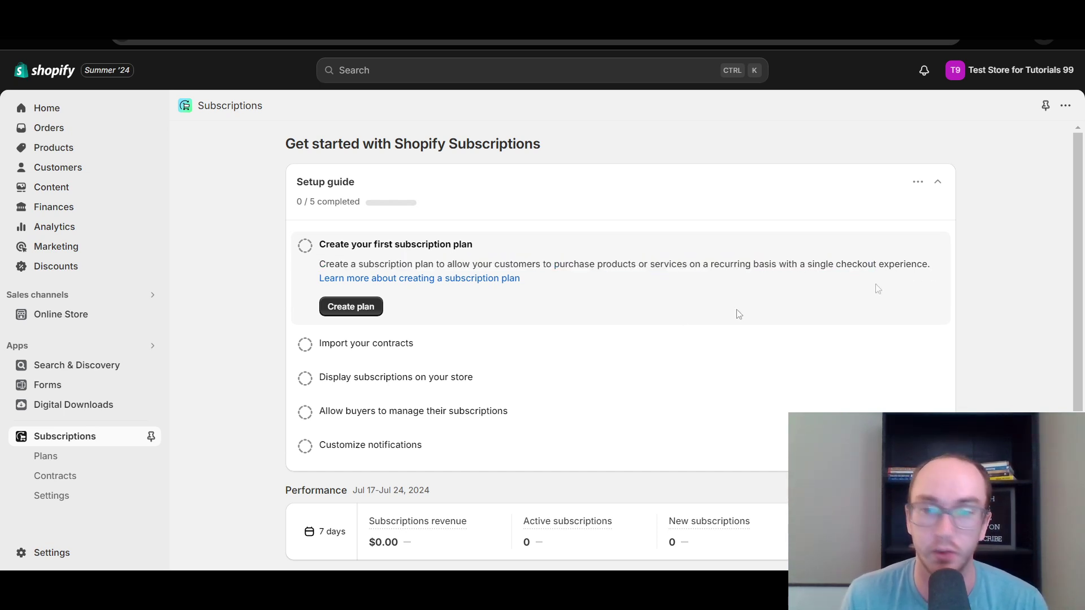
# Go back to the Shopify Subscriptions app store listing and look through its preview images
pyautogui.click(390, 278)
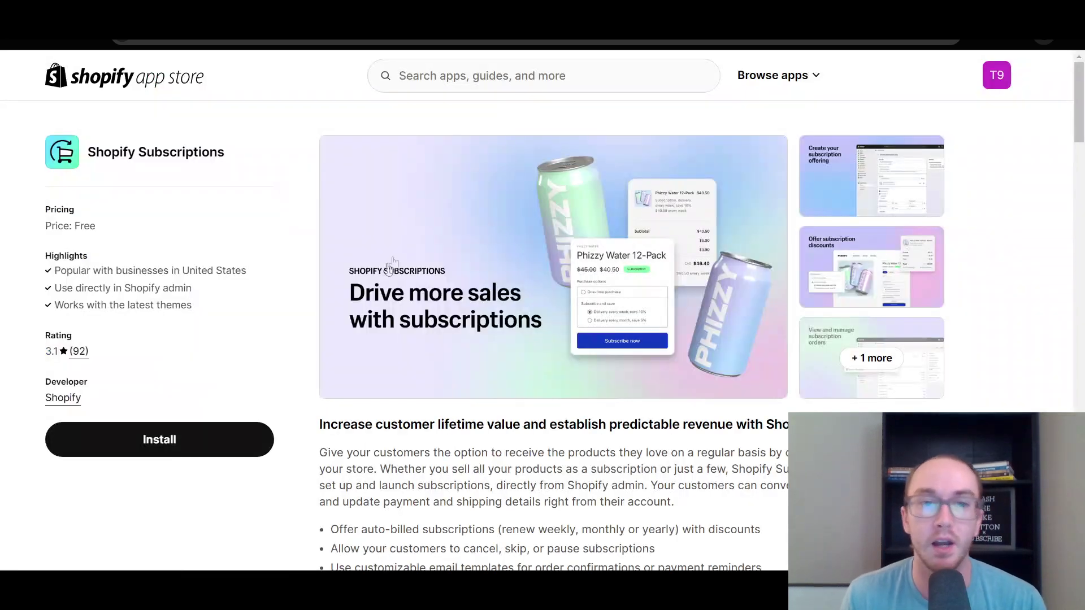
pyautogui.click(595, 349)
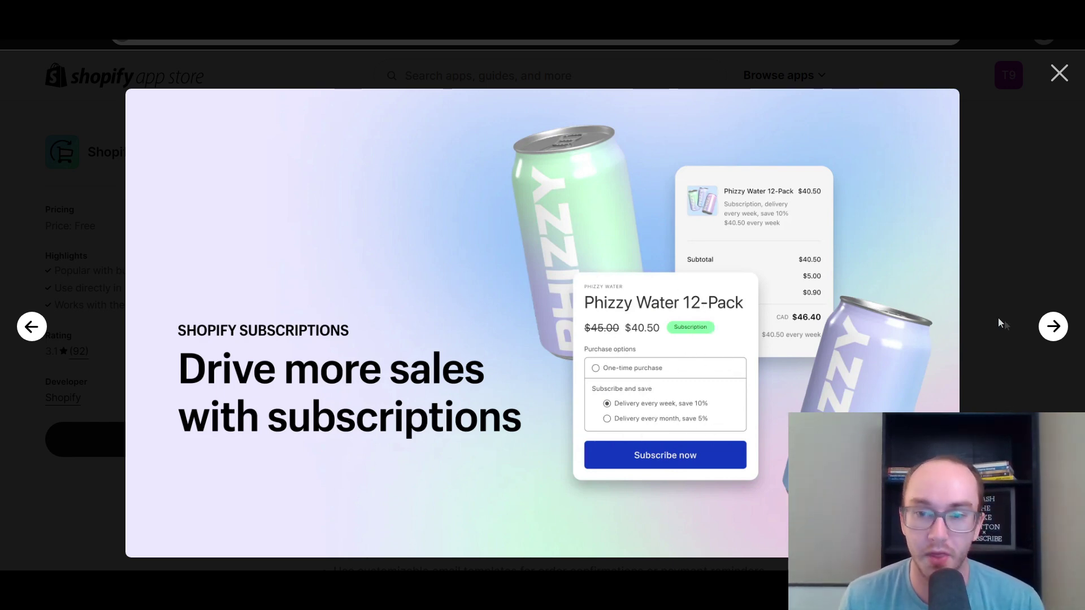
pyautogui.click(1052, 326)
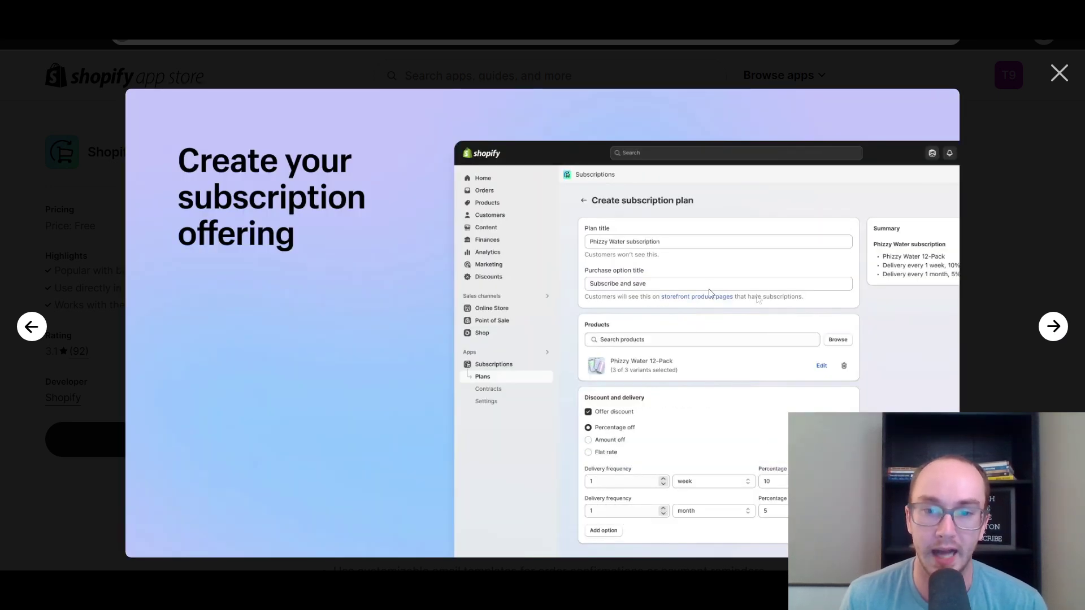
pyautogui.click(1048, 330)
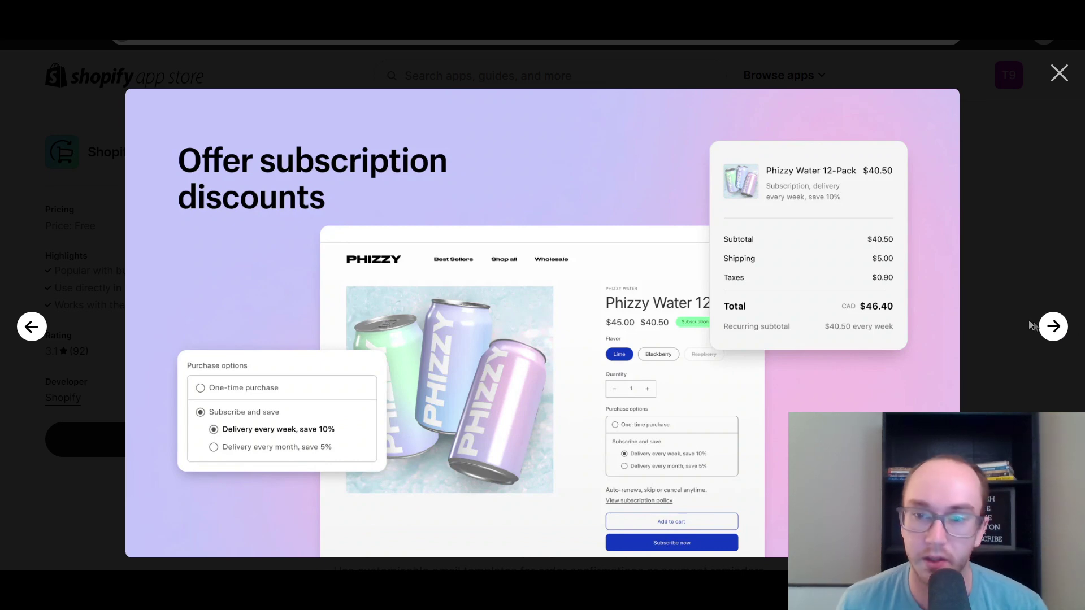
pyautogui.click(1049, 333)
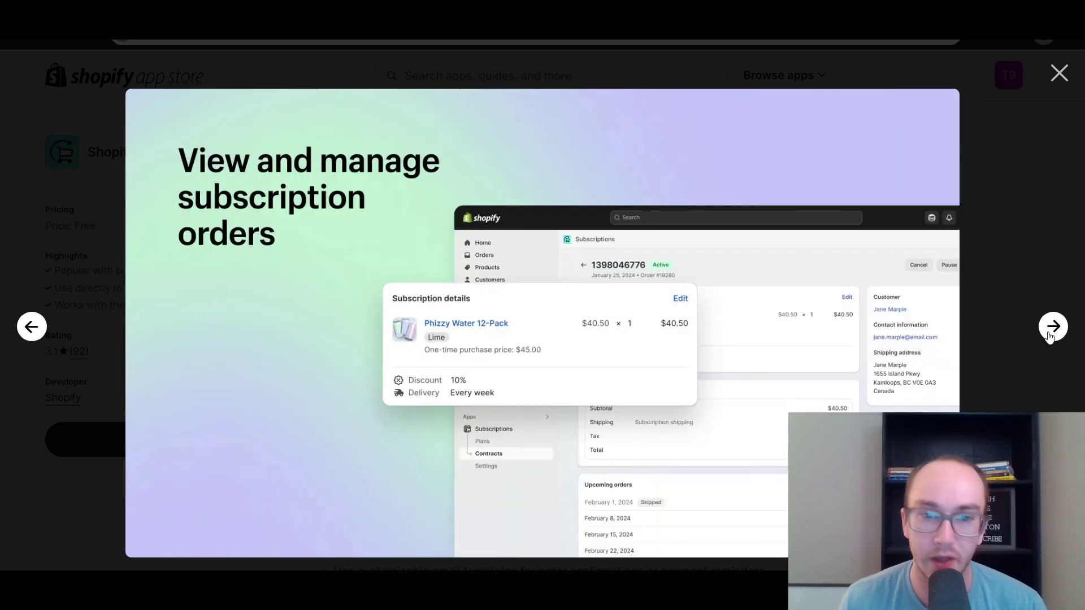
pyautogui.click(1049, 336)
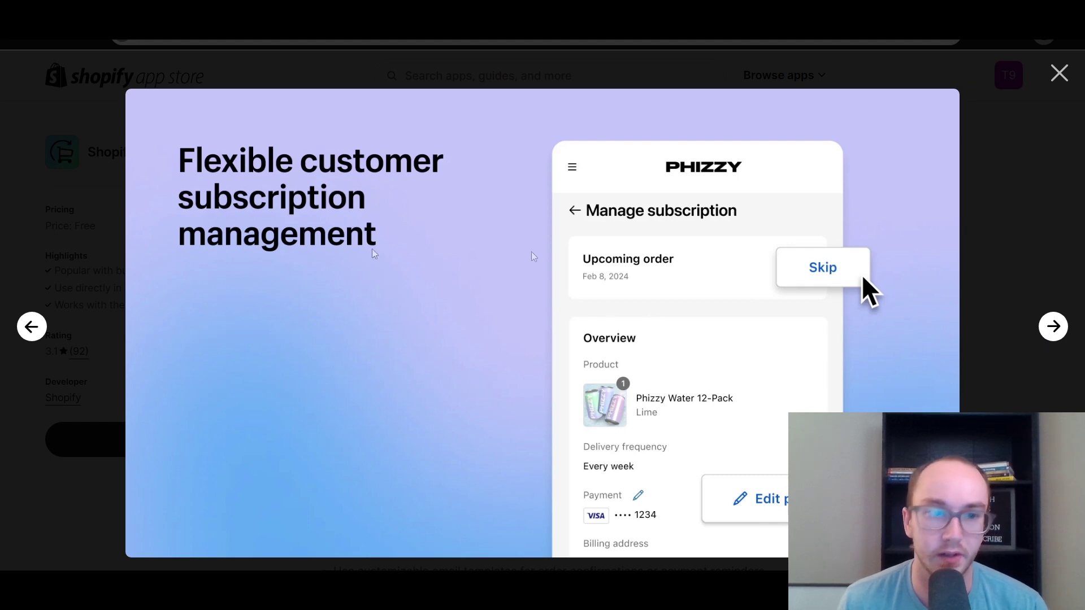
pyautogui.click(1049, 328)
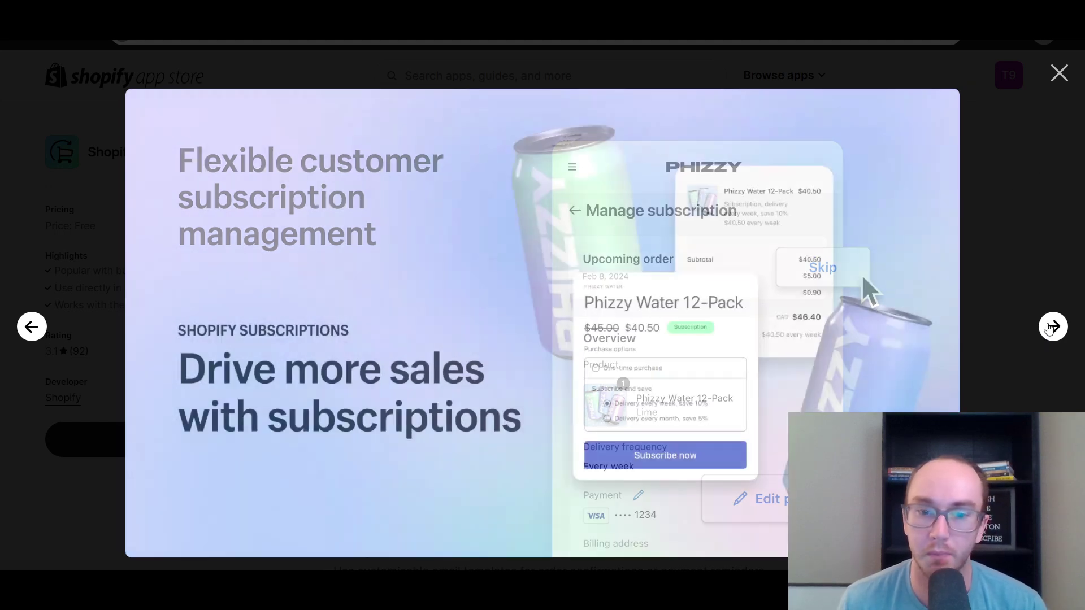
pyautogui.click(45, 320)
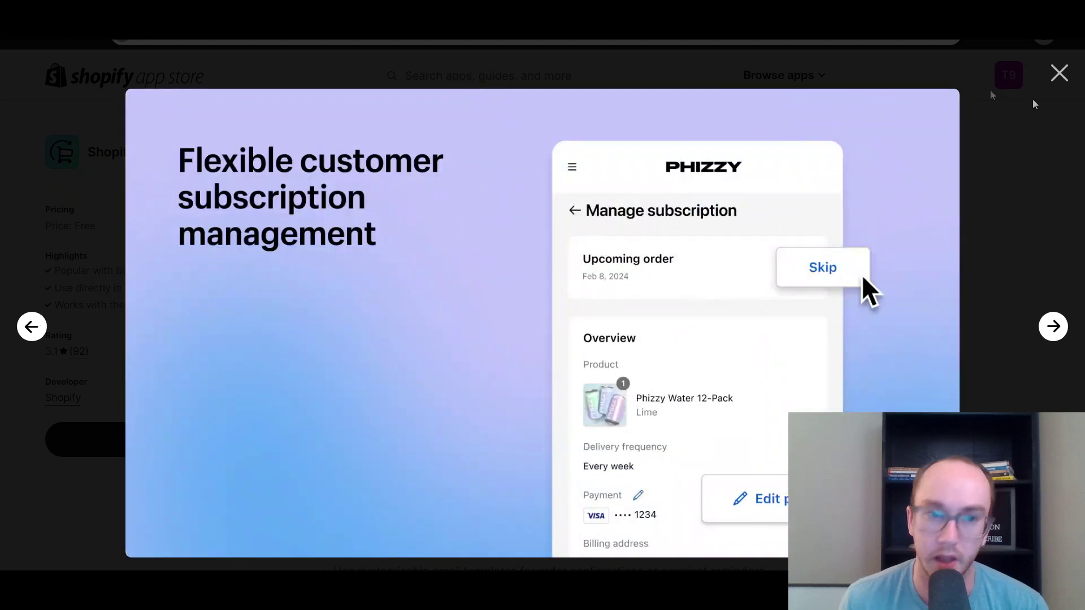
pyautogui.click(1067, 82)
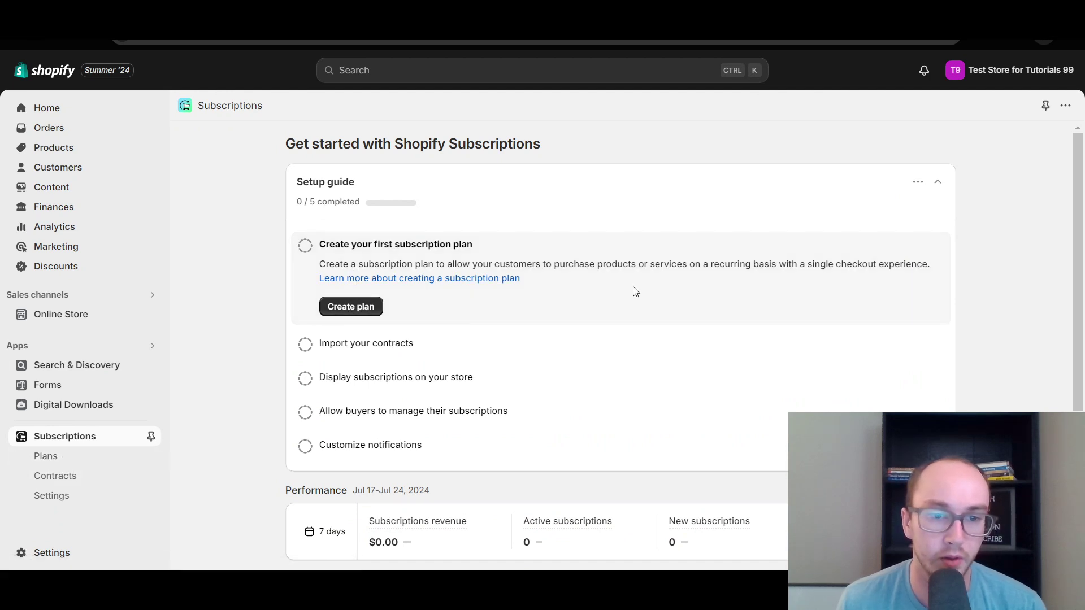
# Start a new plan from the Subscriptions app's plans page and pin the app to the navigation
pyautogui.click(348, 312)
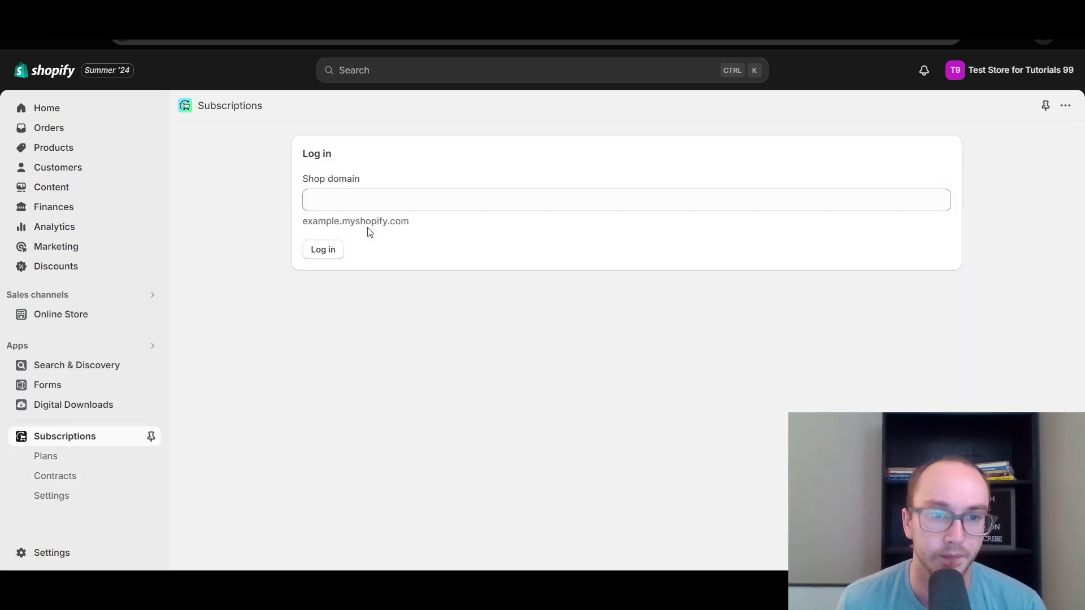
pyautogui.click(73, 459)
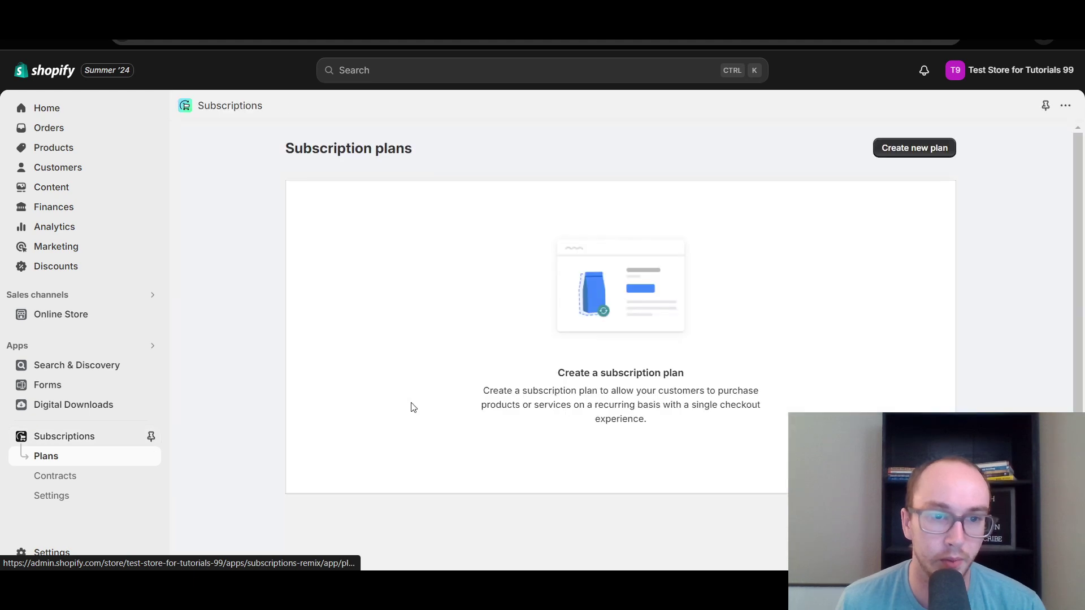
pyautogui.click(887, 146)
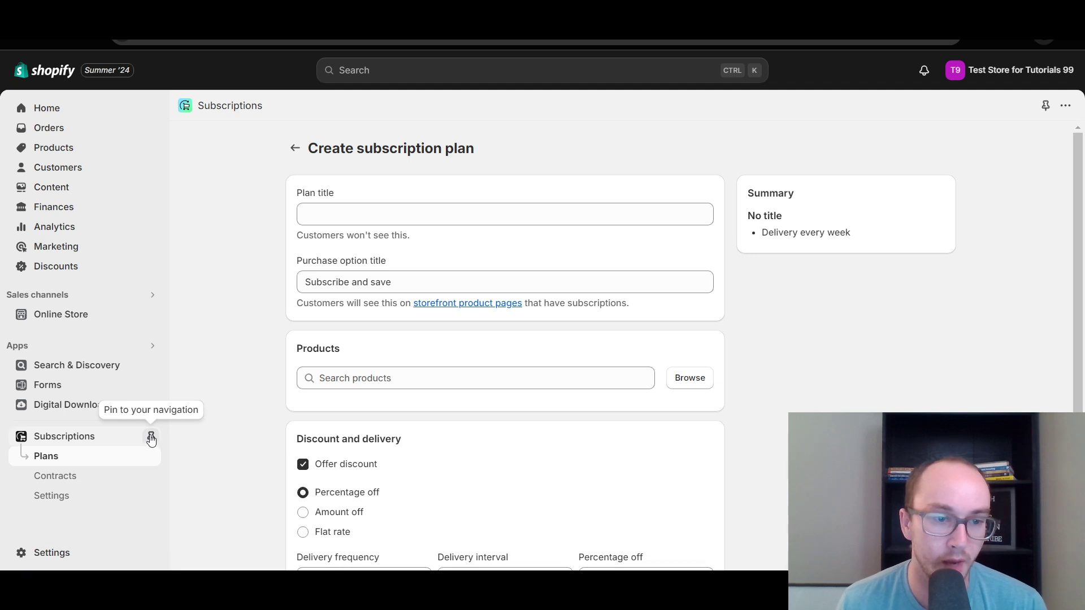
pyautogui.click(151, 436)
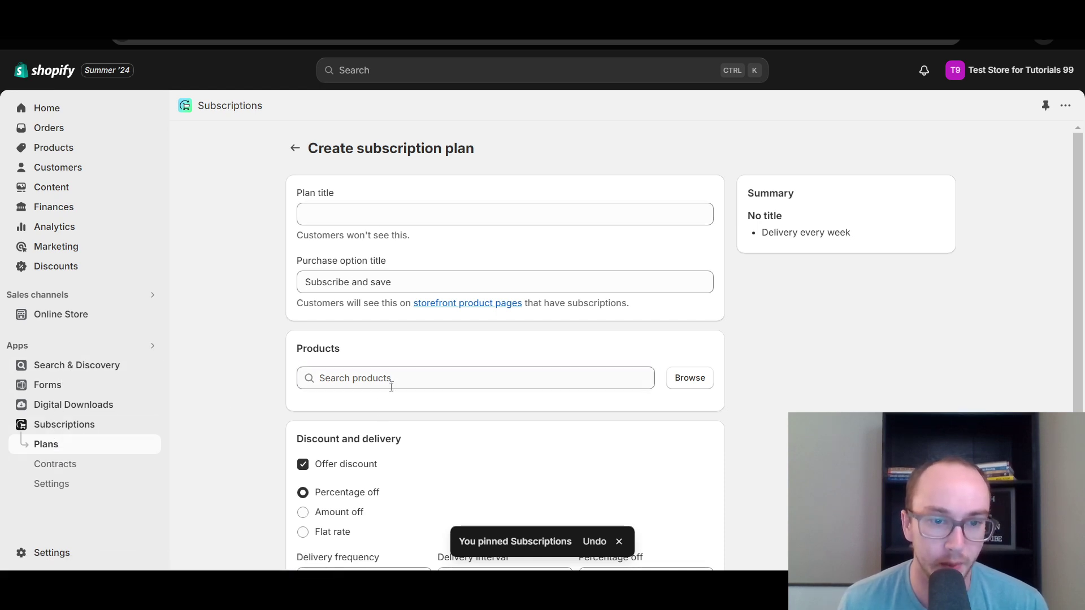
# Search the product list for "beanie" and add the Beanie product to the subscription plan
pyautogui.click(691, 377)
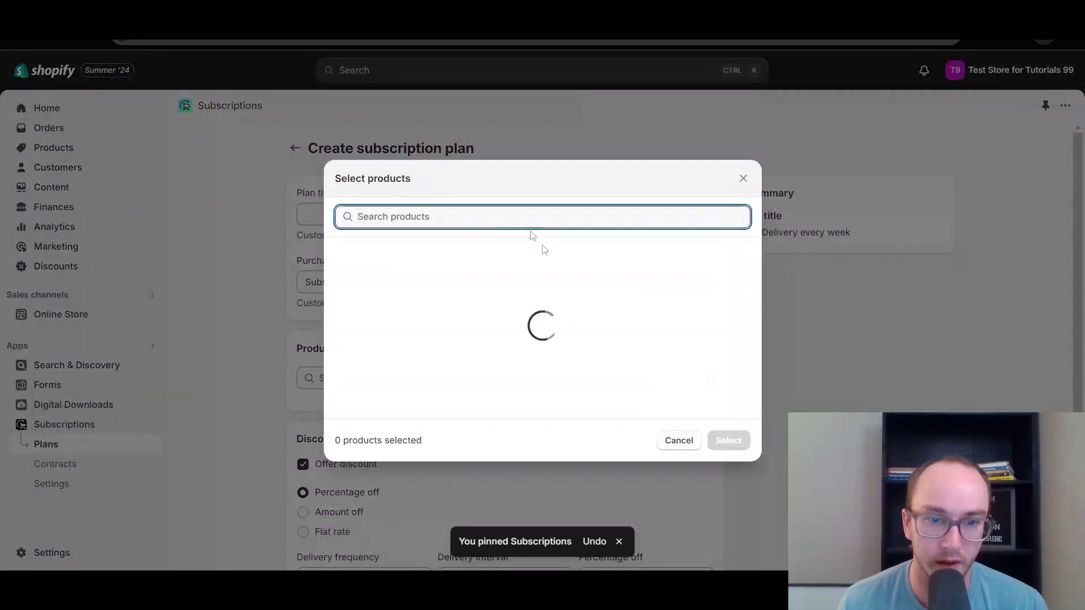
pyautogui.write('beanie')
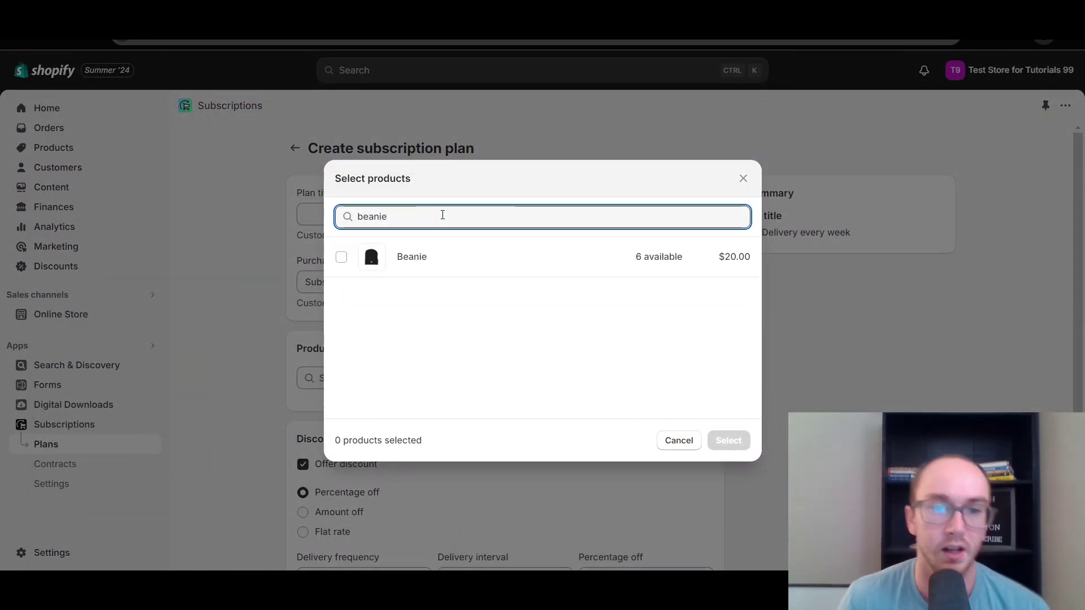
pyautogui.click(341, 257)
pyautogui.click(728, 440)
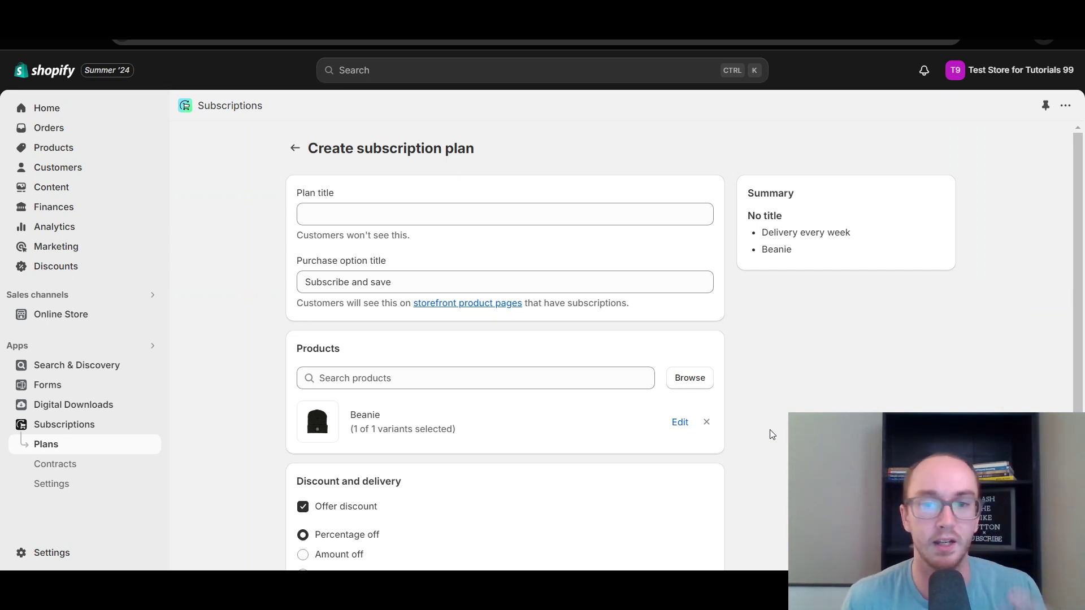
# Enter "beanie delivery" as the subscription plan's title
pyautogui.scroll(-3, 768, 428)
pyautogui.scroll(3, 746, 425)
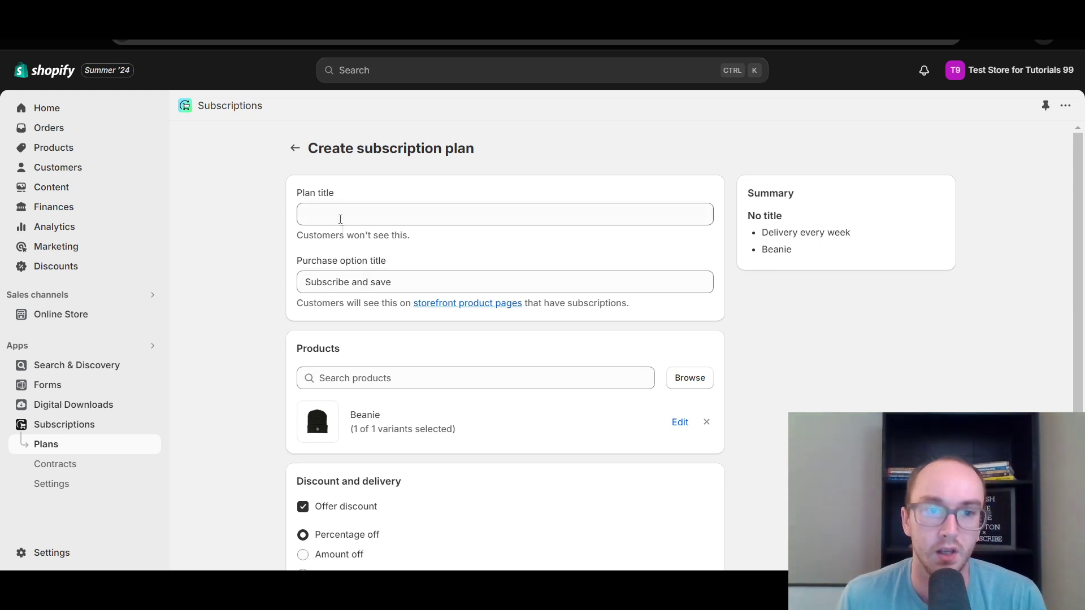
pyautogui.click(412, 222)
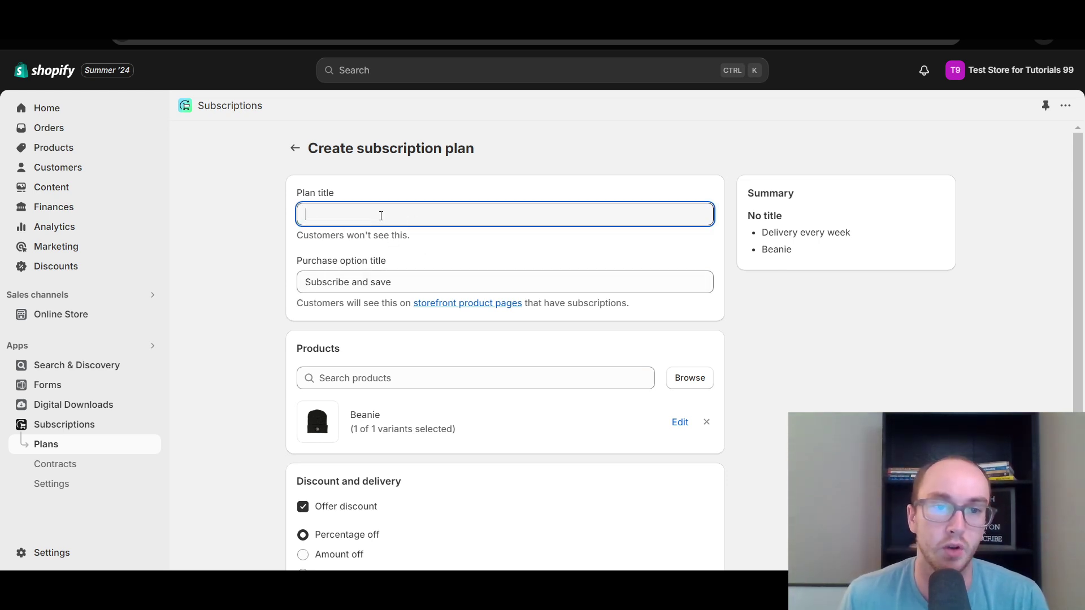
pyautogui.write('beanie delivery')
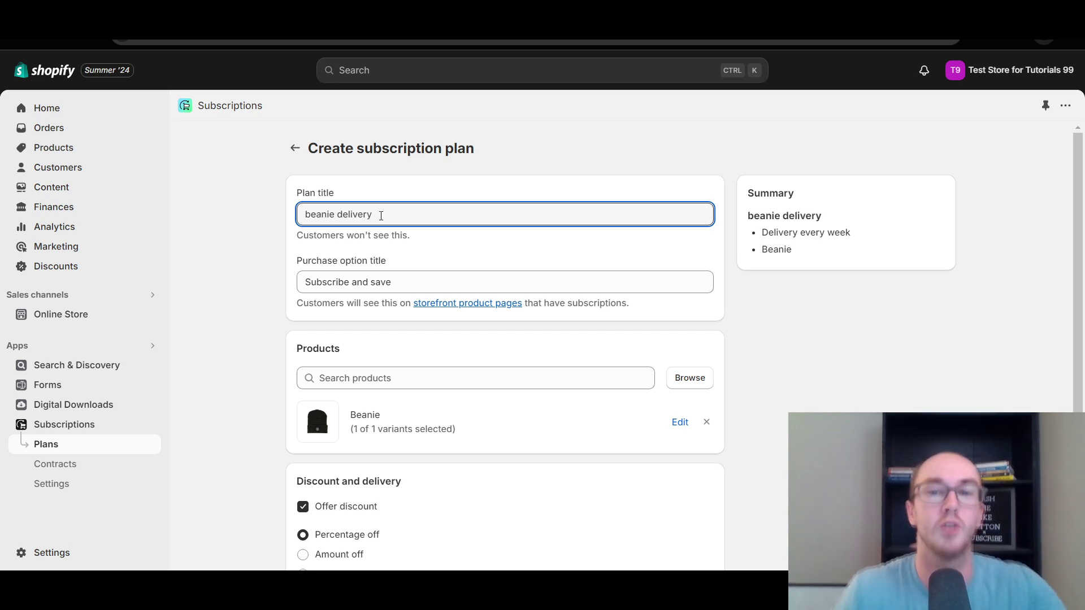
pyautogui.click(263, 208)
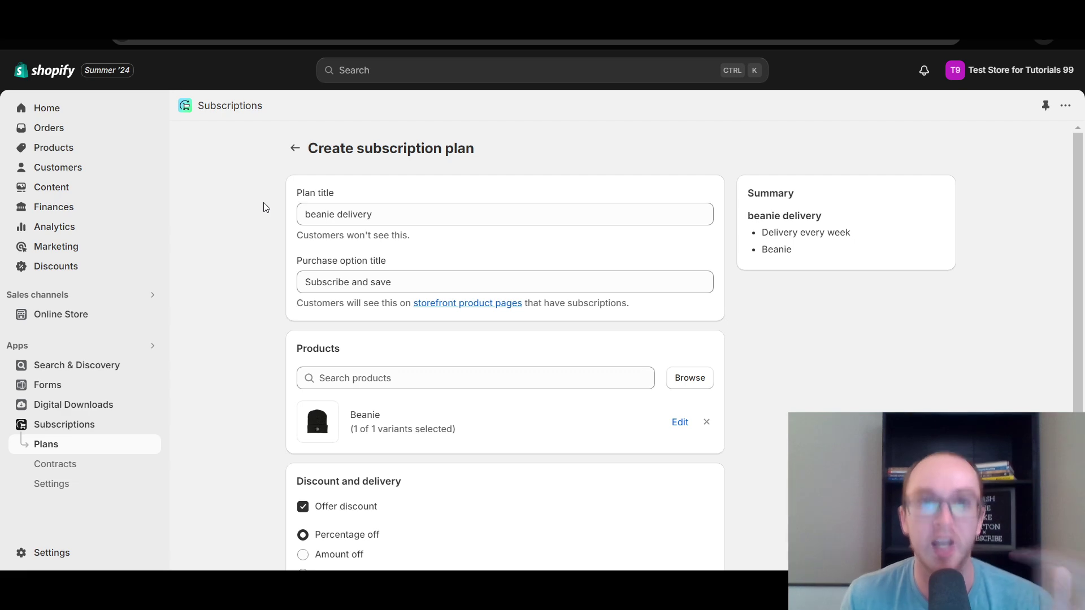
# Set the plan's delivery interval to months
pyautogui.scroll(-3, 250, 294)
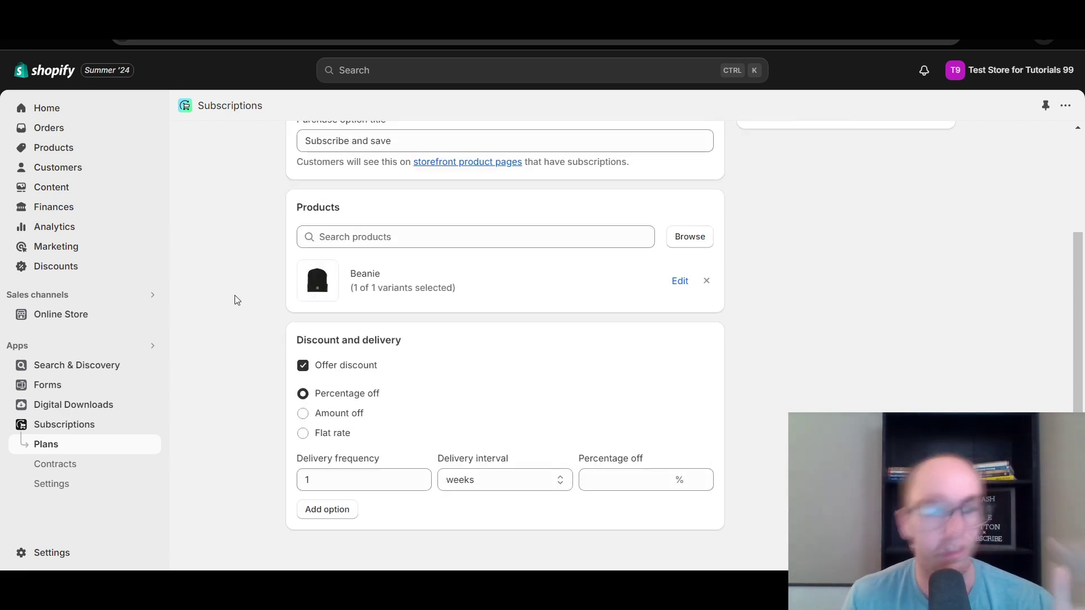
pyautogui.scroll(-1, 255, 431)
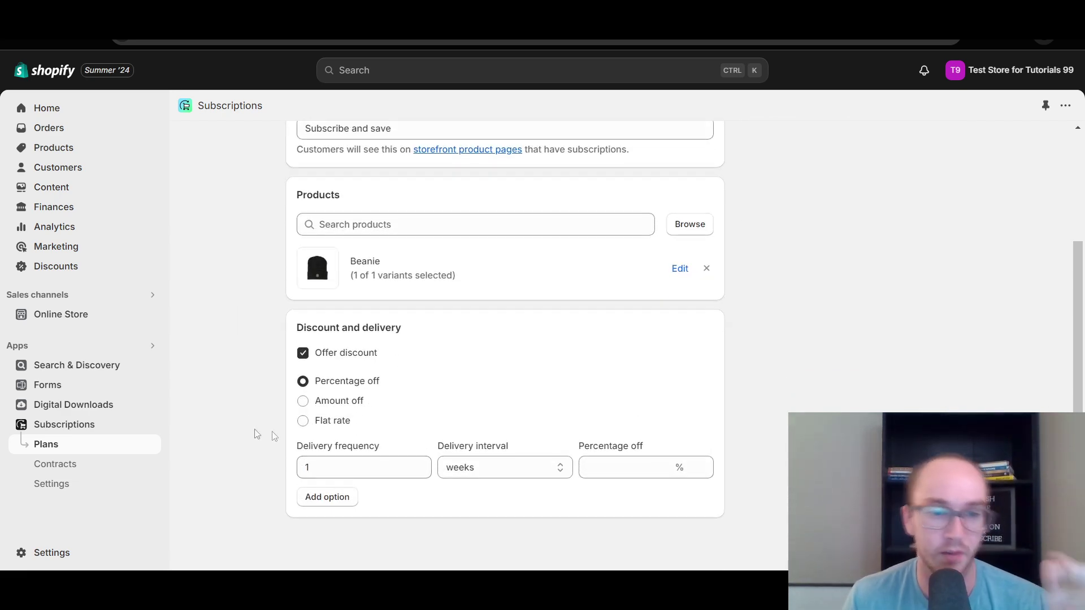
pyautogui.click(474, 465)
pyautogui.click(472, 497)
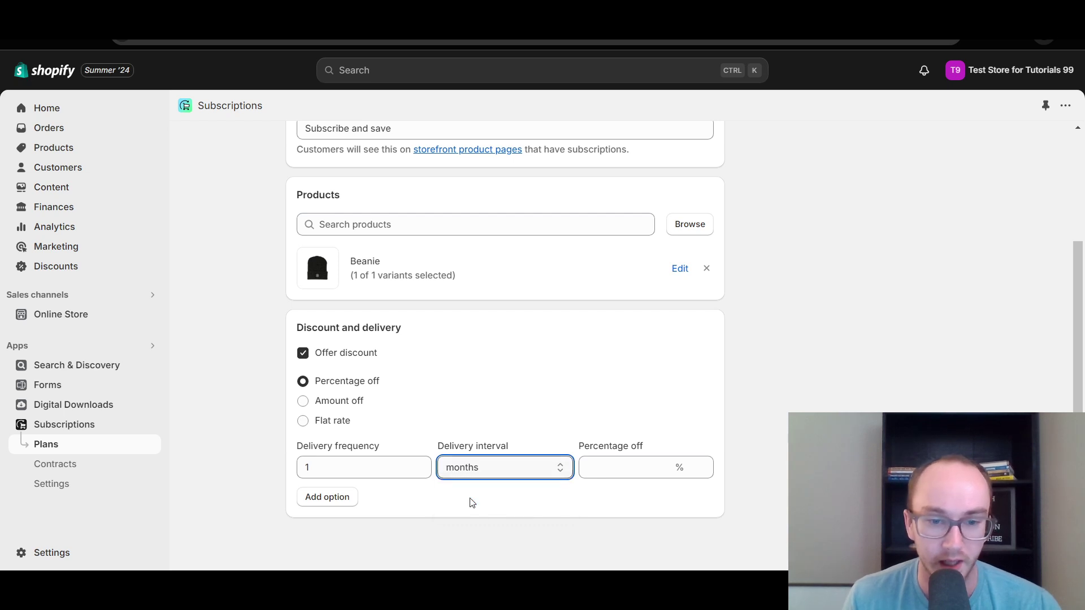
# Try years as the delivery interval, switch back to months and look over the available intervals
pyautogui.click(482, 465)
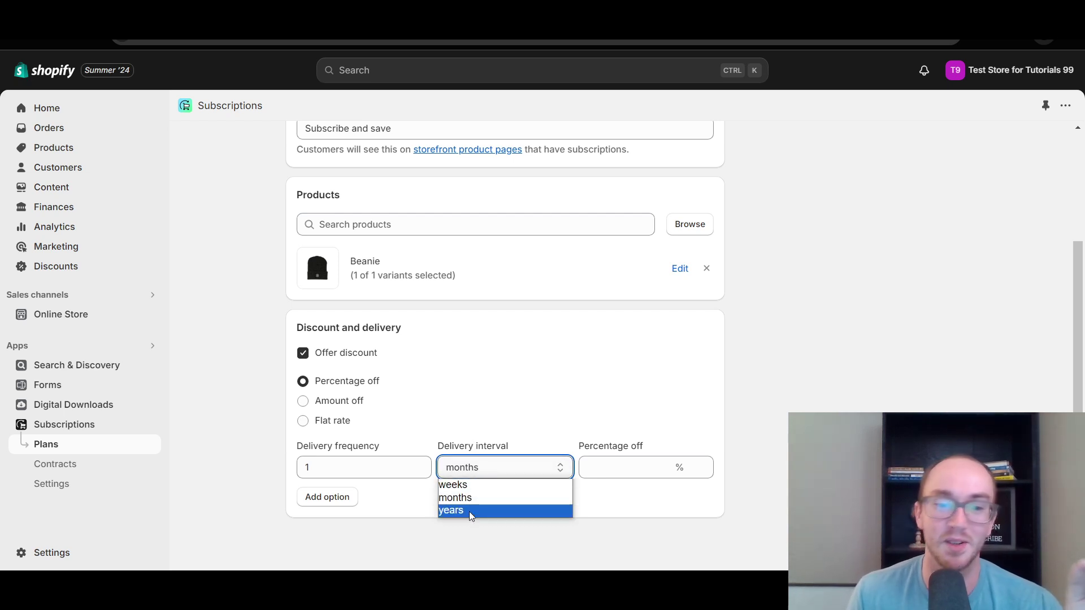
pyautogui.click(469, 511)
pyautogui.click(469, 472)
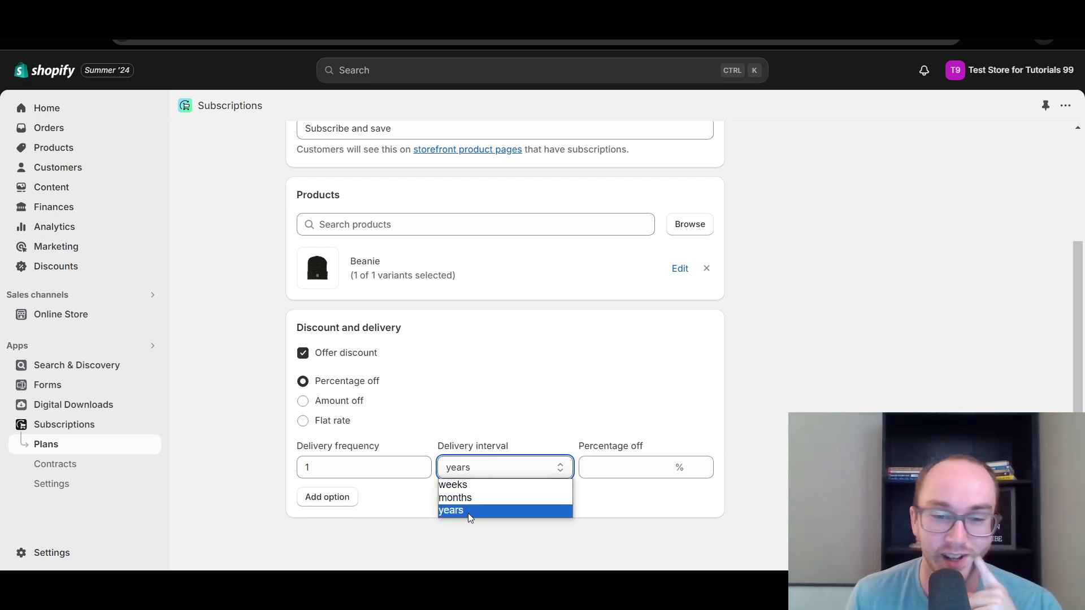
pyautogui.click(469, 498)
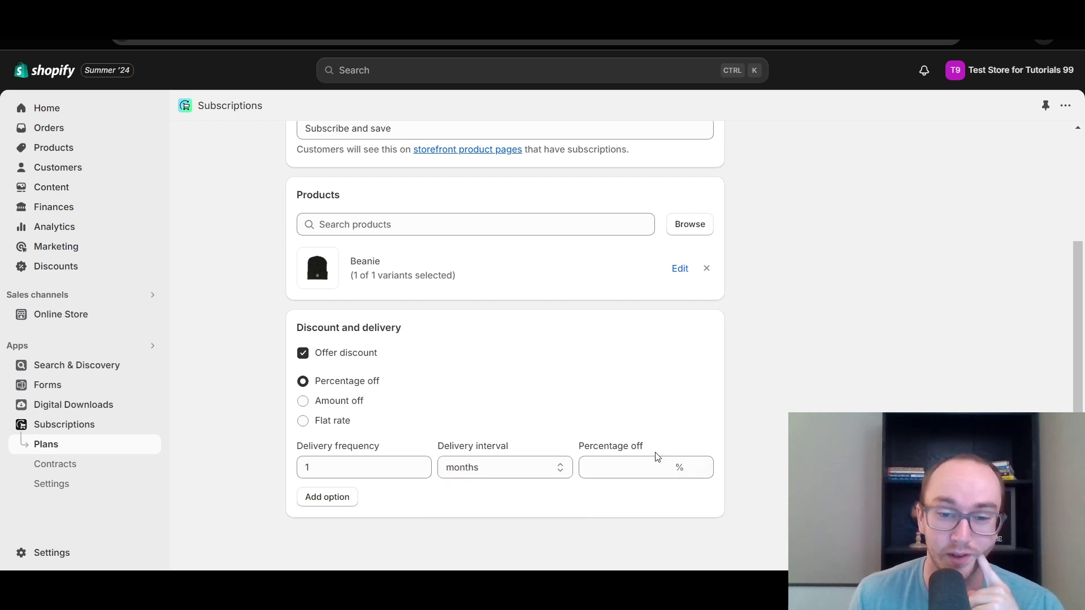
pyautogui.click(504, 475)
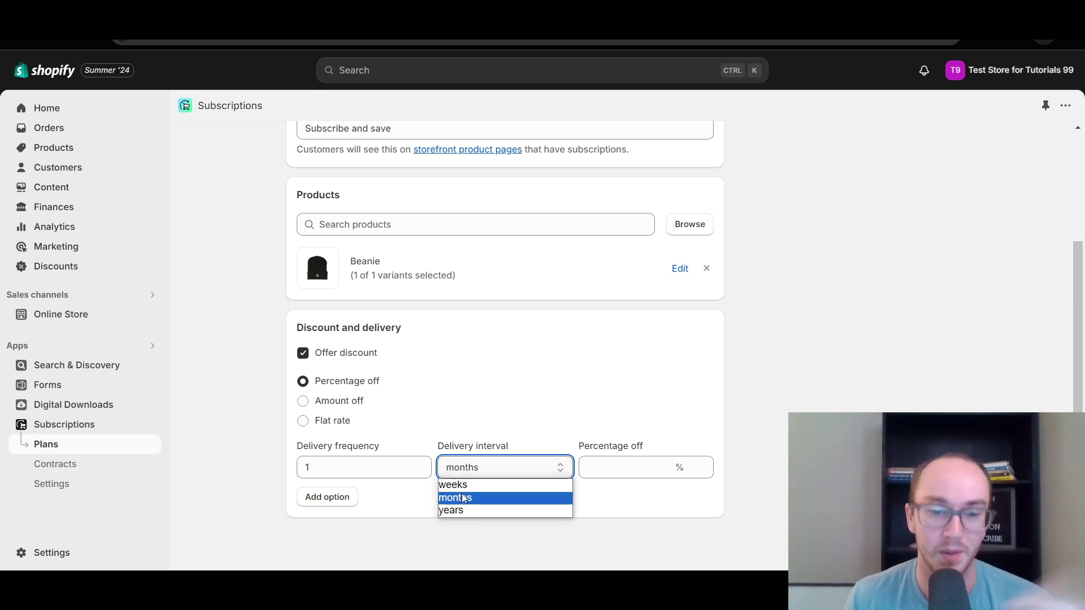
pyautogui.click(393, 515)
pyautogui.click(452, 468)
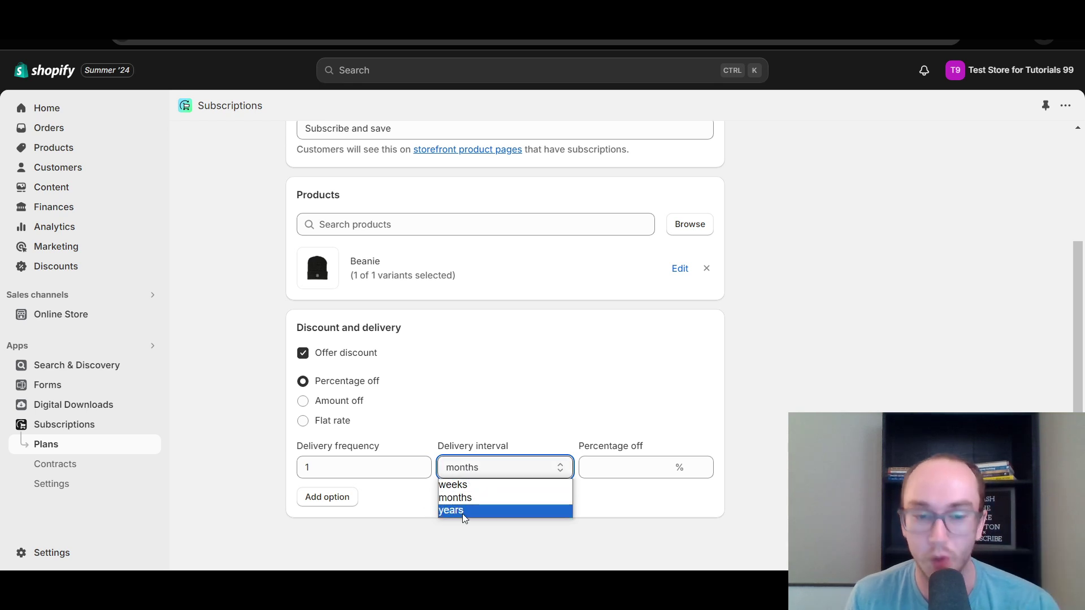
pyautogui.click(454, 497)
# Set the monthly delivery option's percentage off to 10%
pyautogui.click(695, 465)
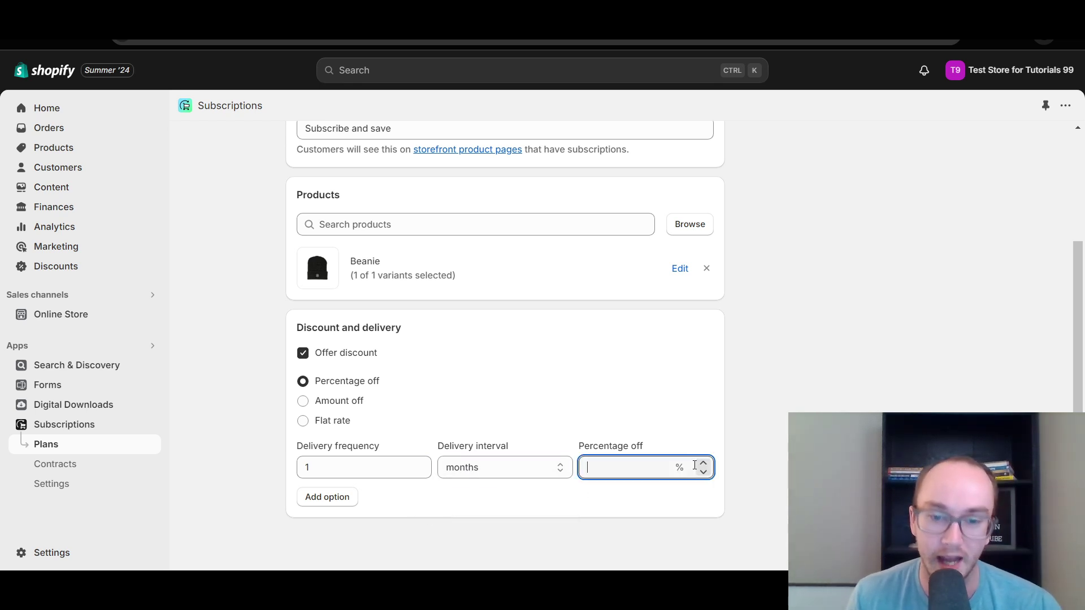
pyautogui.doubleClick(704, 464)
pyautogui.click(703, 464)
pyautogui.click(363, 432)
# Try the Amount off and Flat rate discount types and switch back to Percentage off
pyautogui.click(308, 404)
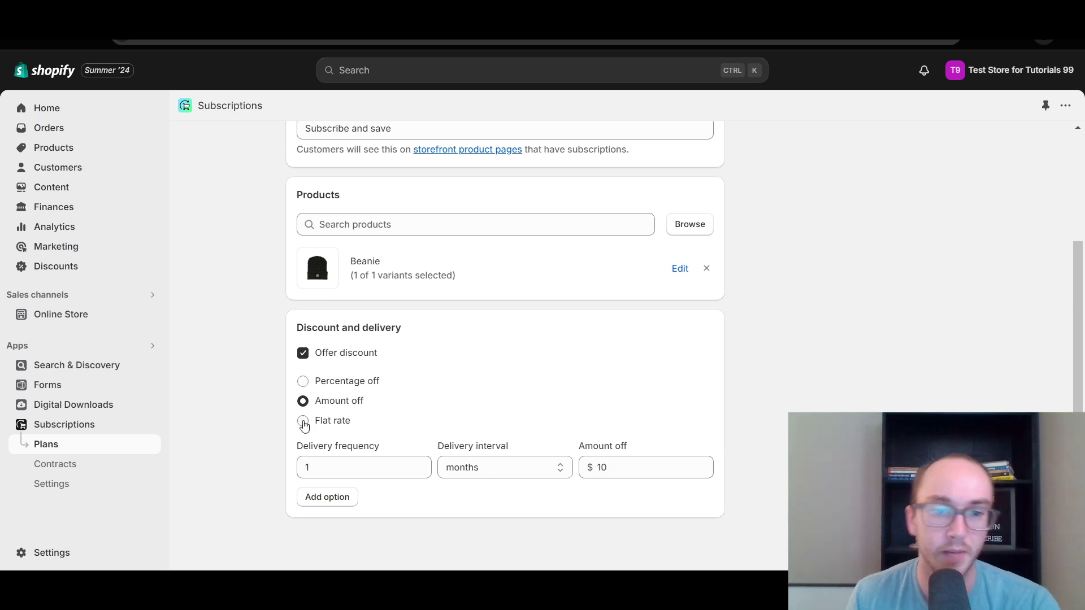
pyautogui.click(303, 422)
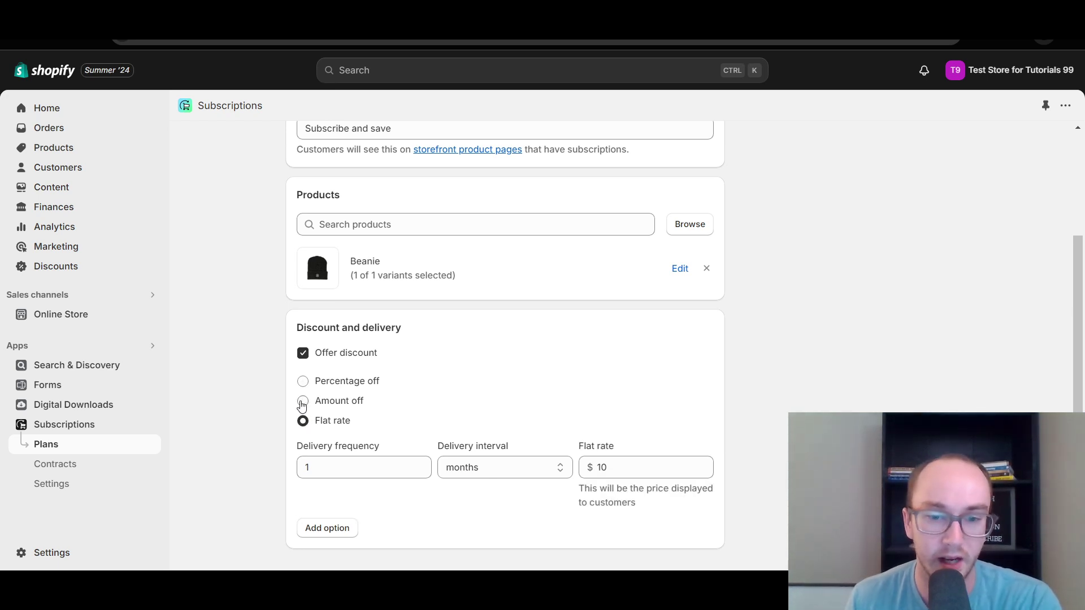
pyautogui.click(303, 402)
pyautogui.click(302, 382)
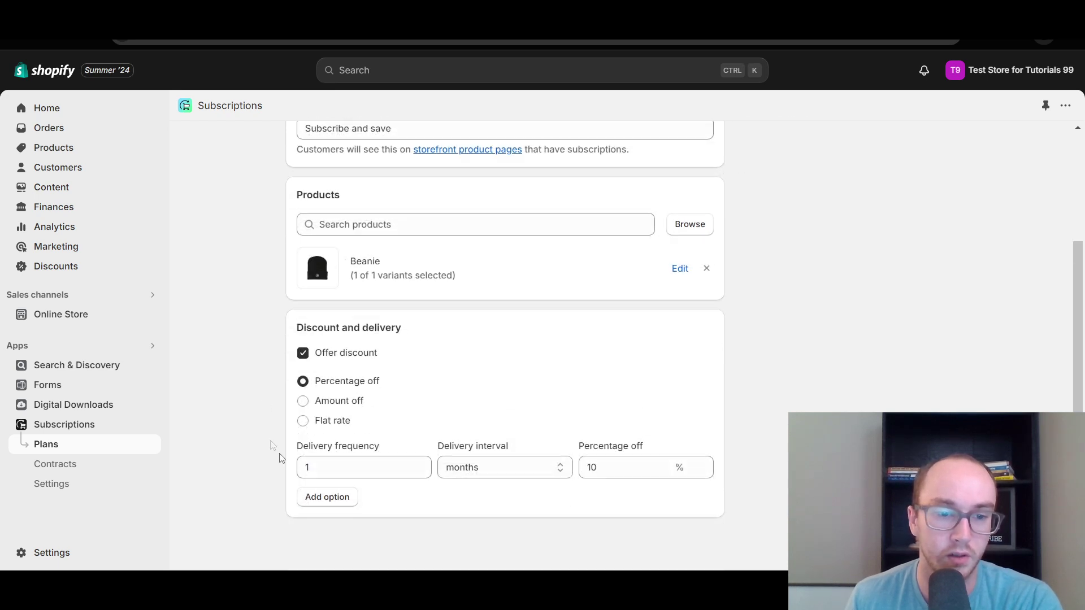
# Add a second delivery option with 20% off
pyautogui.click(334, 498)
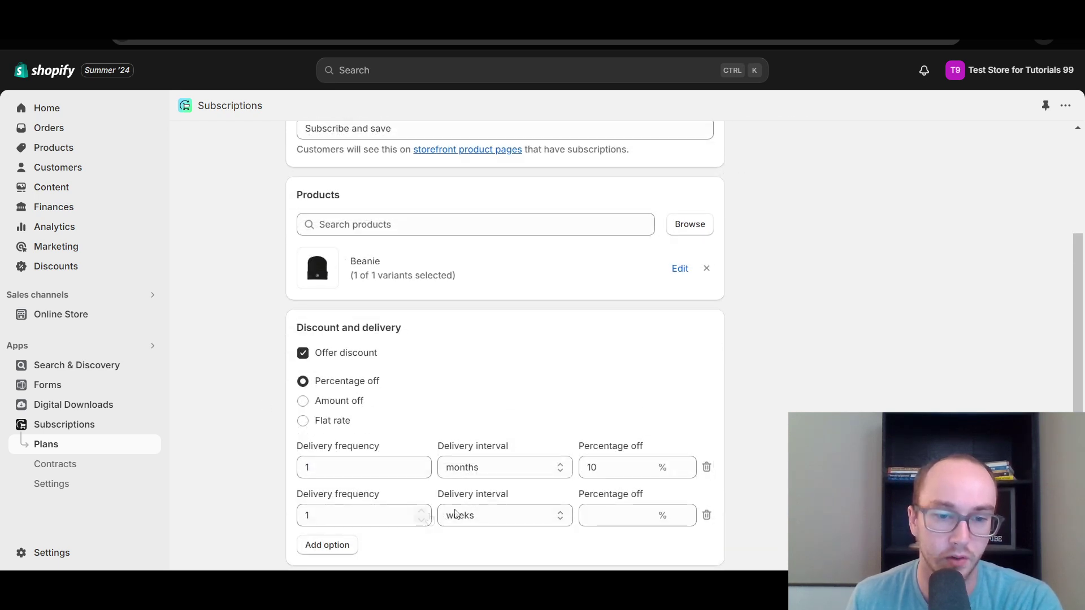
pyautogui.scroll(-1, 446, 498)
pyautogui.click(516, 466)
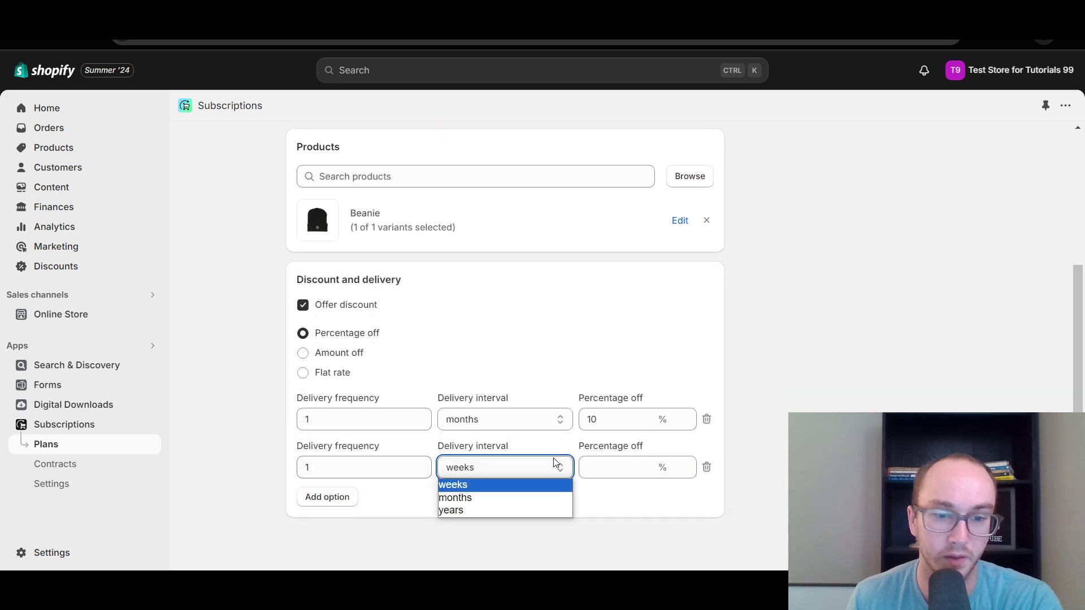
pyautogui.click(619, 466)
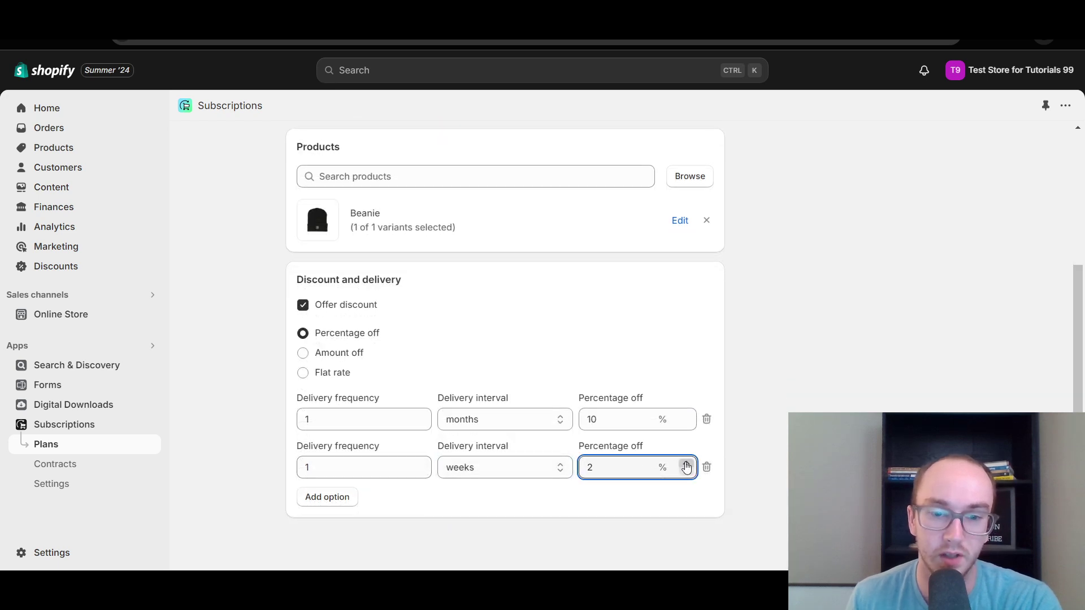
pyautogui.click(686, 464)
pyautogui.click(686, 464)
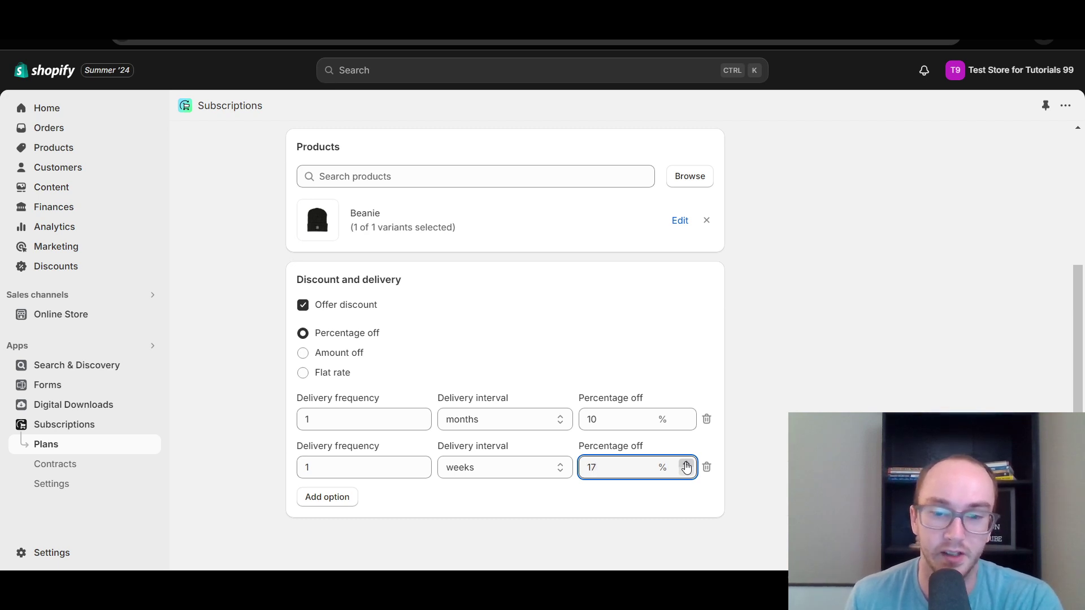
pyautogui.click(686, 464)
pyautogui.click(691, 522)
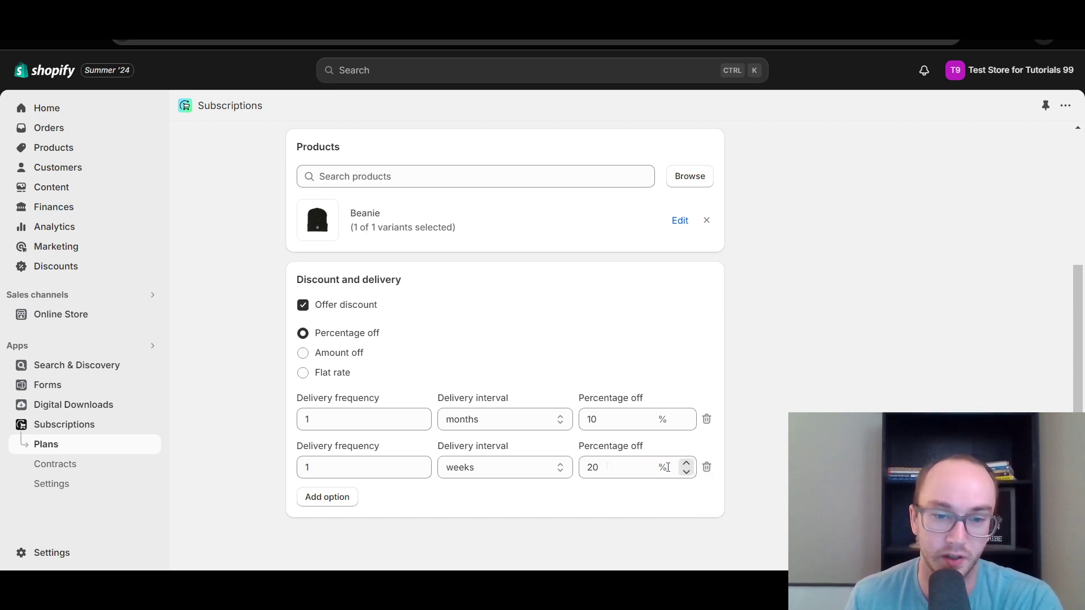
# Set the second delivery option's interval to years
pyautogui.click(527, 478)
pyautogui.click(521, 511)
pyautogui.click(575, 480)
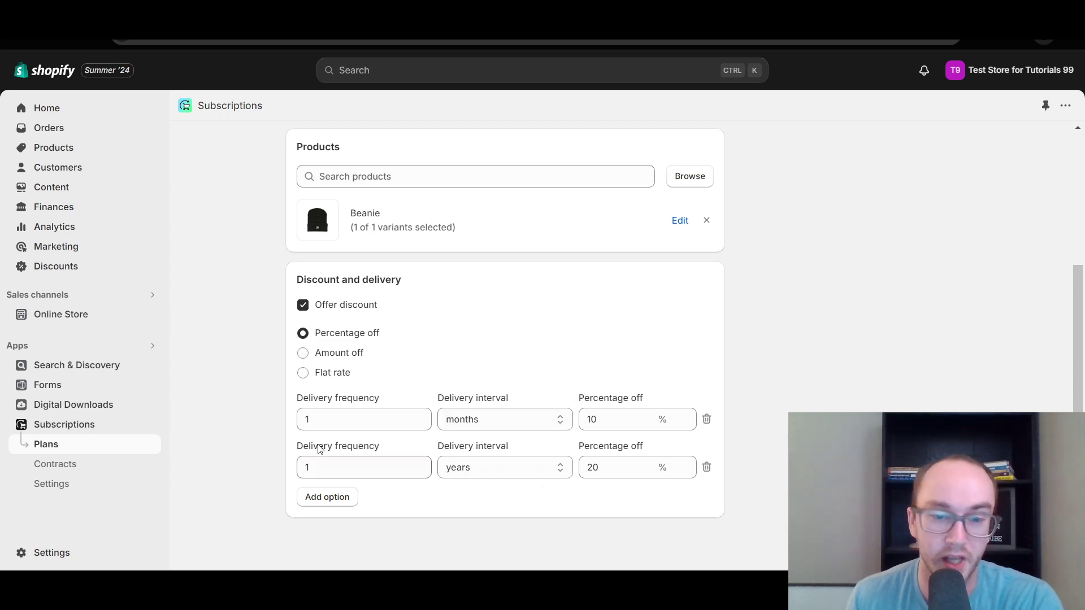
# Review the plan's summary and delivery options and save the new subscription plan
pyautogui.scroll(4, 269, 428)
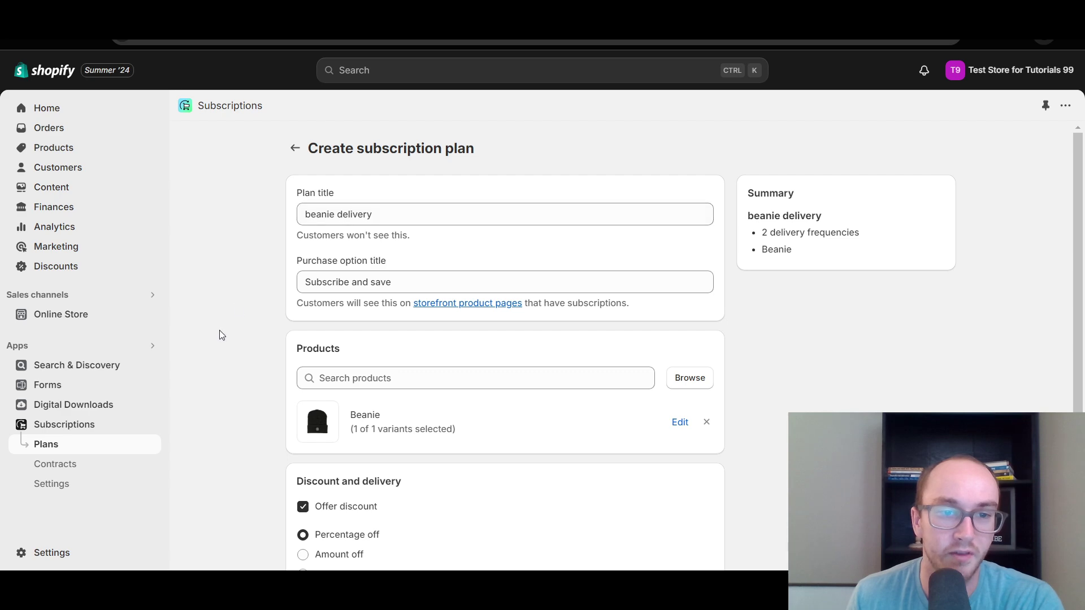
pyautogui.scroll(-3, 282, 347)
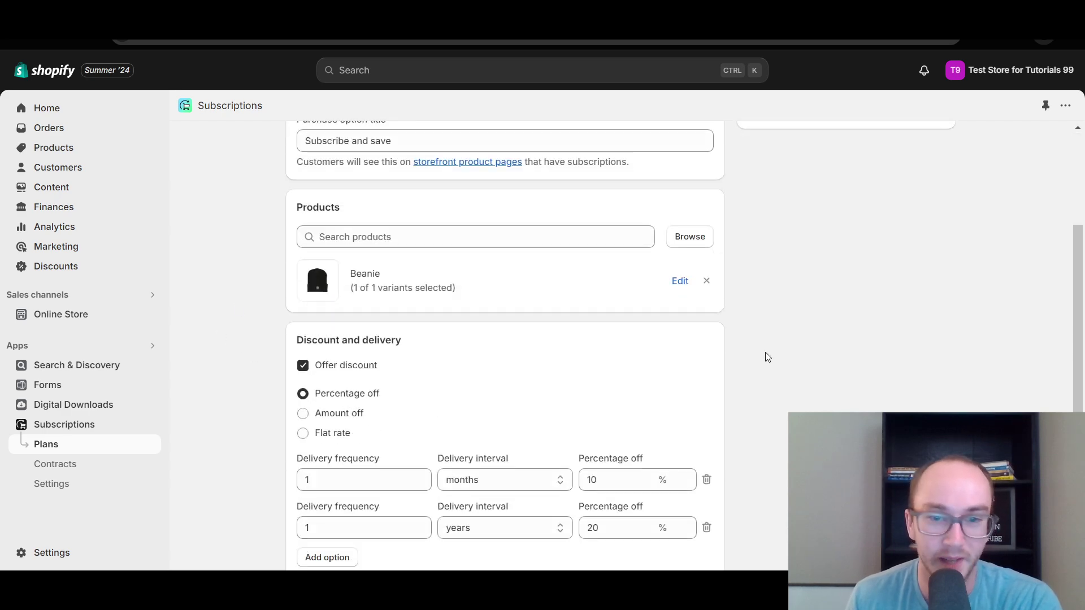
pyautogui.scroll(-1, 780, 370)
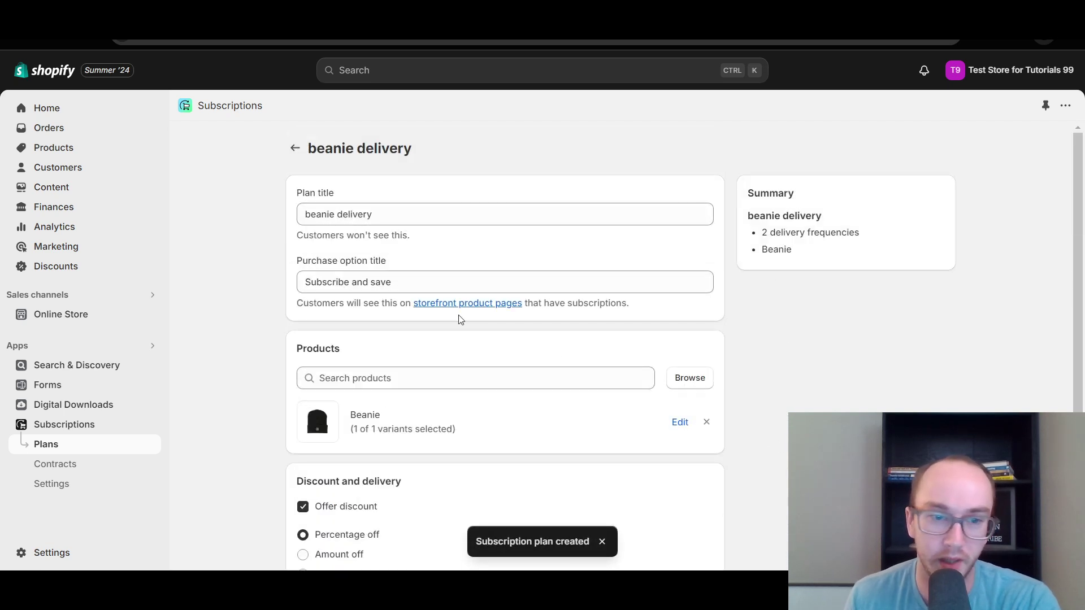
# Go through the created plan's product and delivery options and save the plan again
pyautogui.scroll(-4, 463, 307)
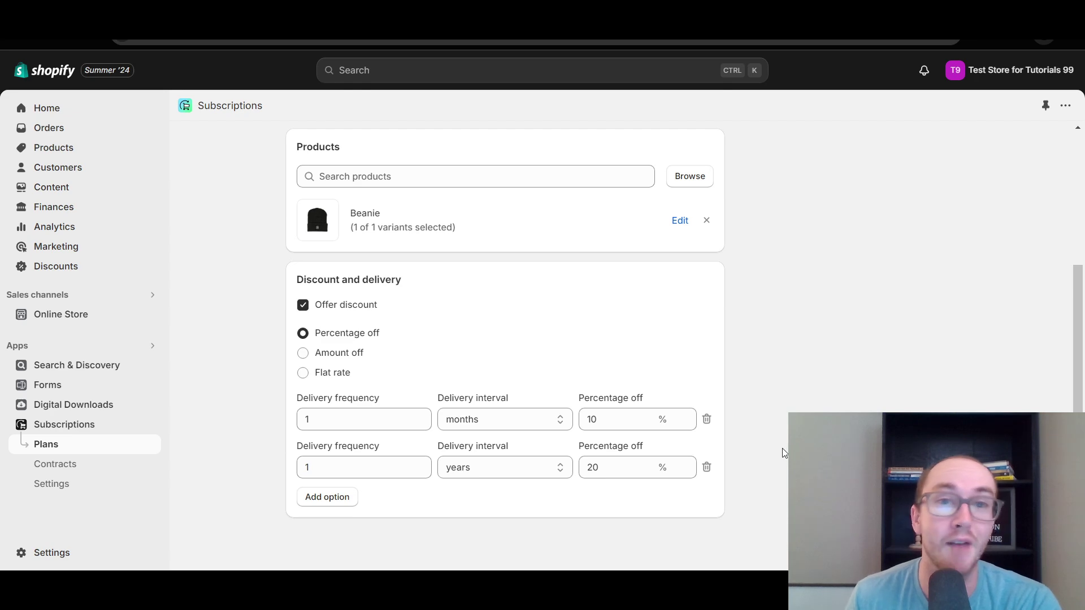
pyautogui.scroll(4, 782, 449)
pyautogui.scroll(-4, 782, 447)
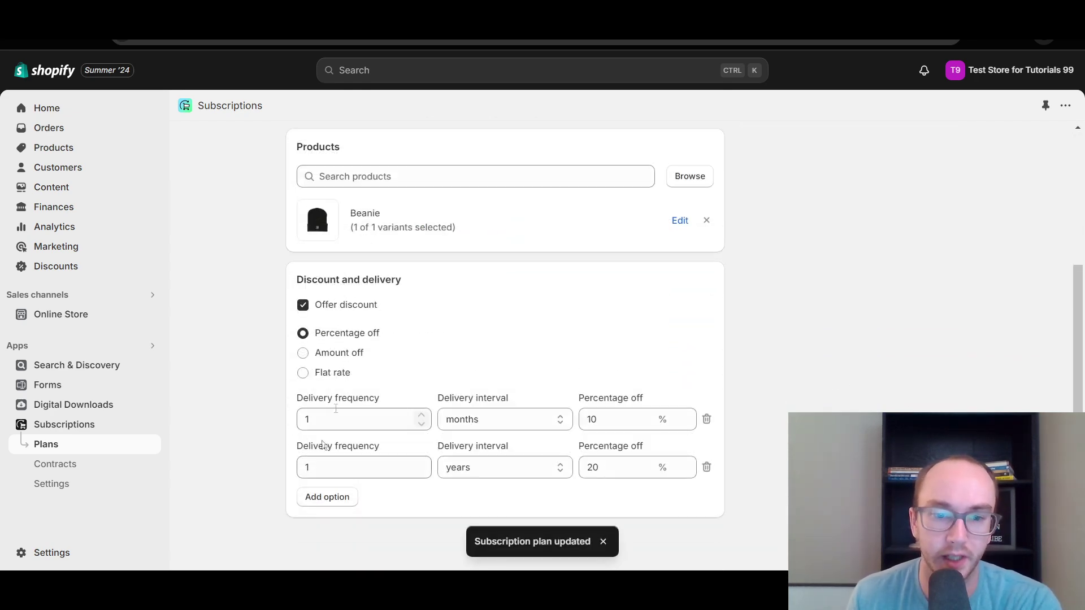
pyautogui.scroll(4, 382, 380)
# Return to the list of subscription plans and look at its sorting options
pyautogui.click(296, 150)
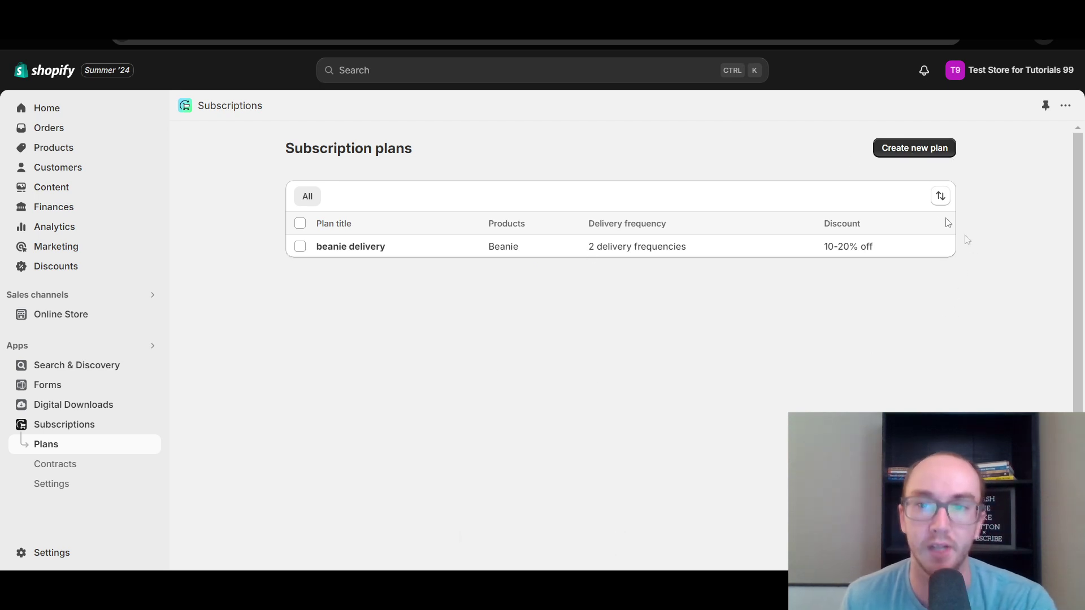
pyautogui.click(941, 198)
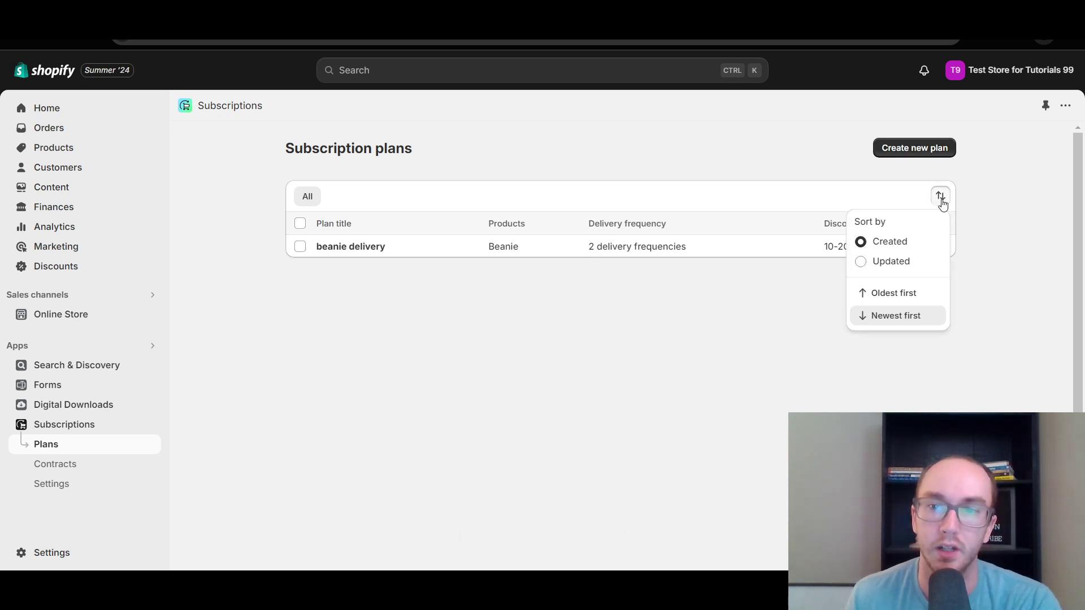
pyautogui.click(627, 328)
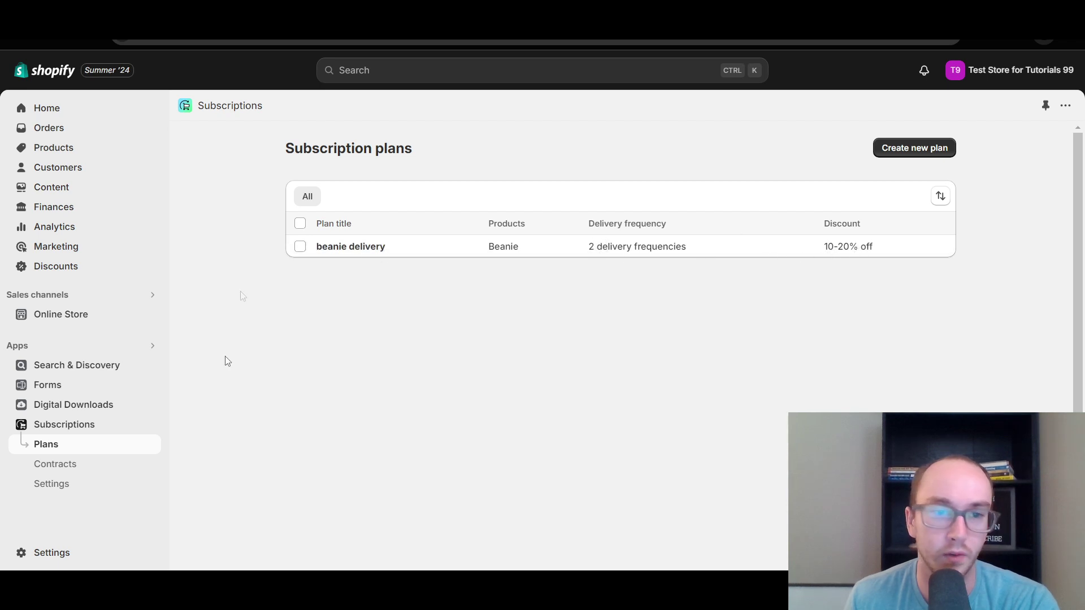
# Open the Subscriptions app's contracts page and read how customer contracts are managed
pyautogui.click(226, 465)
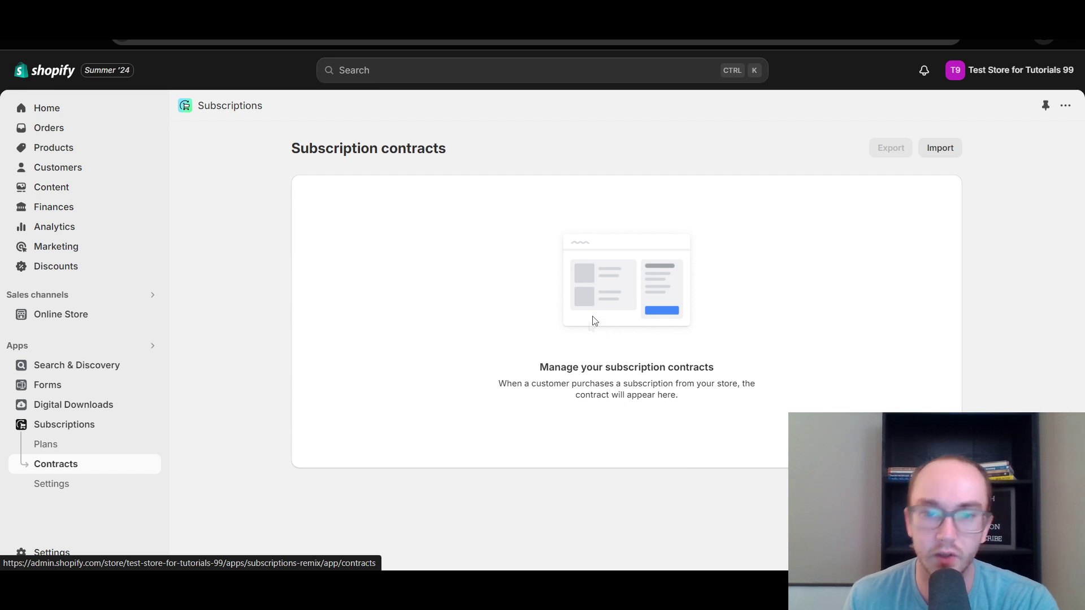
pyautogui.moveTo(510, 382); pyautogui.dragTo(703, 403)
pyautogui.click(703, 403)
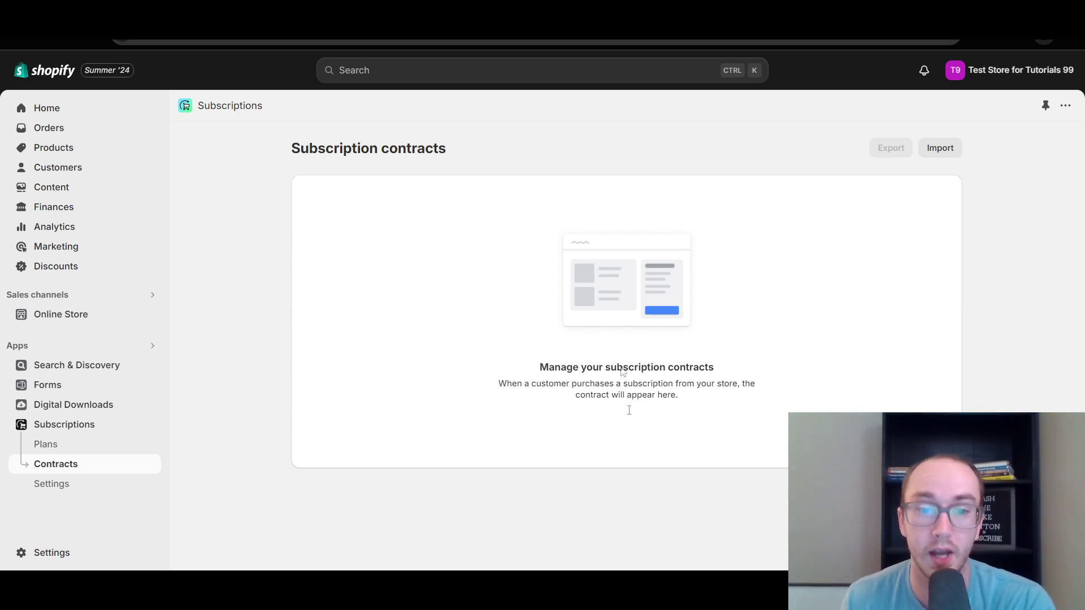
# Open the Subscriptions app's settings and examine the payment retry settings and the actions available when all retry attempts have failed
pyautogui.click(65, 491)
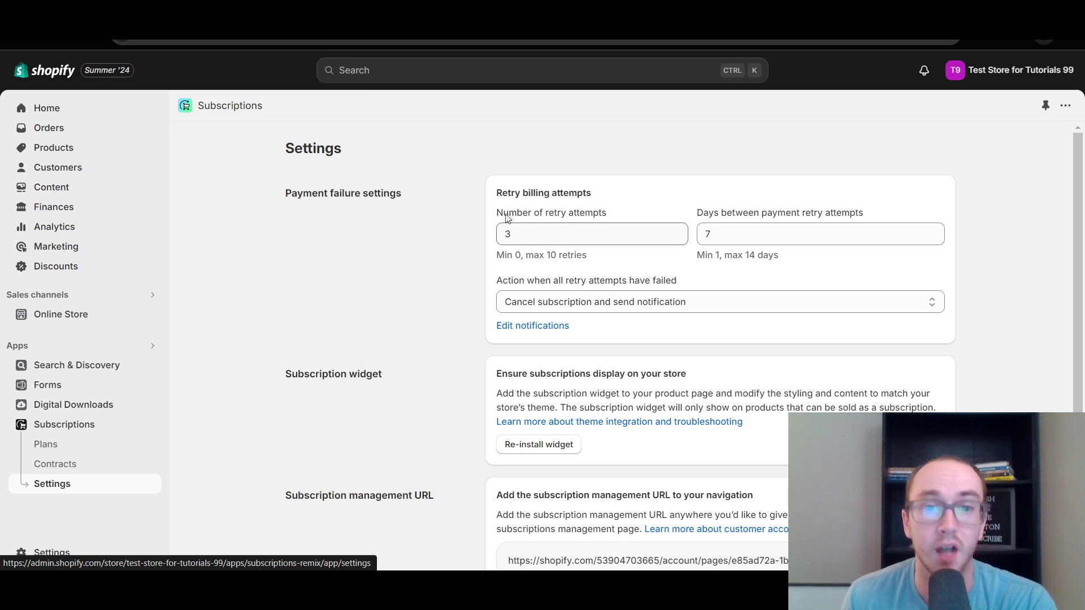
pyautogui.moveTo(493, 215); pyautogui.dragTo(537, 217)
pyautogui.click(609, 209)
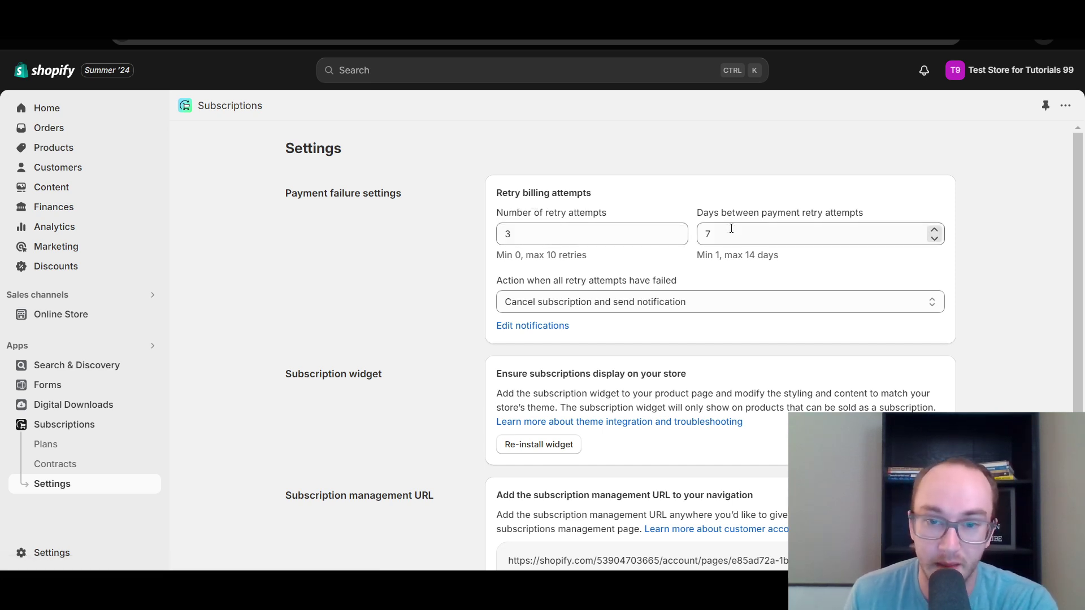
pyautogui.scroll(-1, 437, 283)
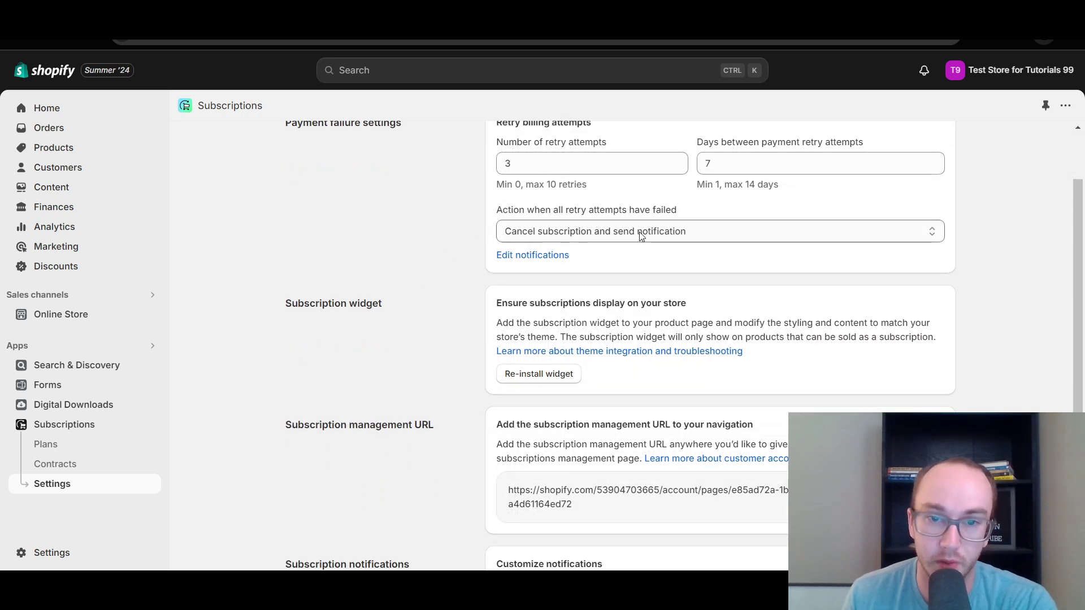
pyautogui.scroll(1, 369, 312)
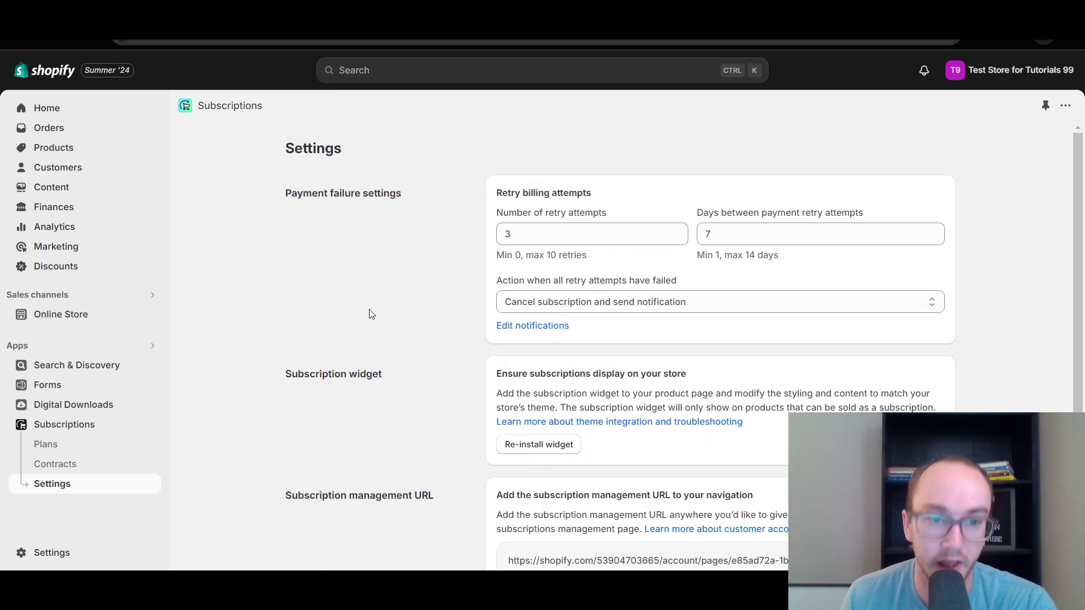
pyautogui.click(571, 308)
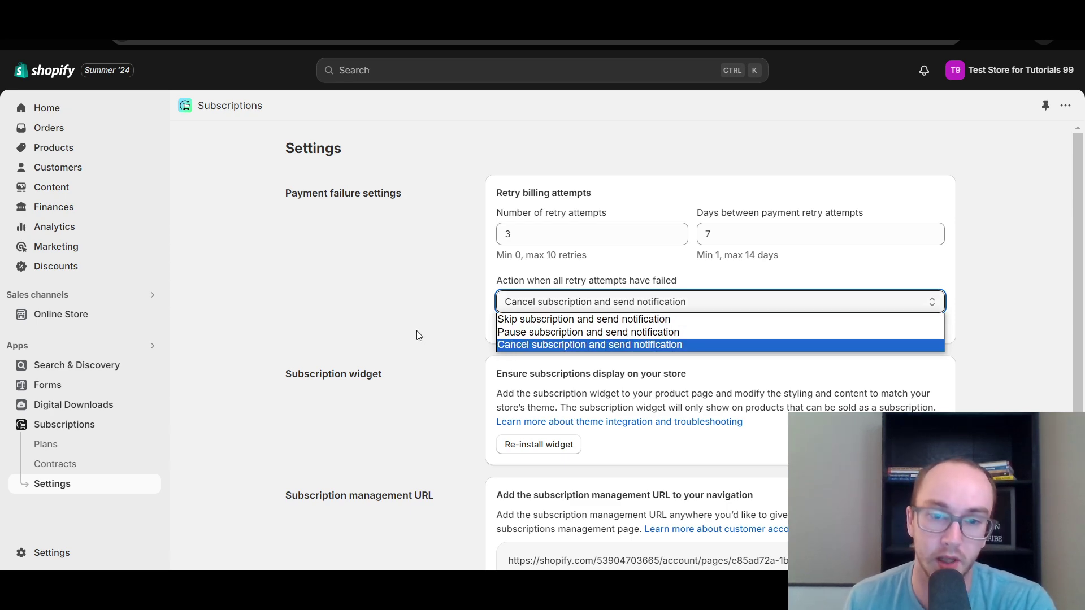
pyautogui.click(506, 344)
# Read the settings section about displaying the subscription widget on the store's product page
pyautogui.scroll(-1, 471, 373)
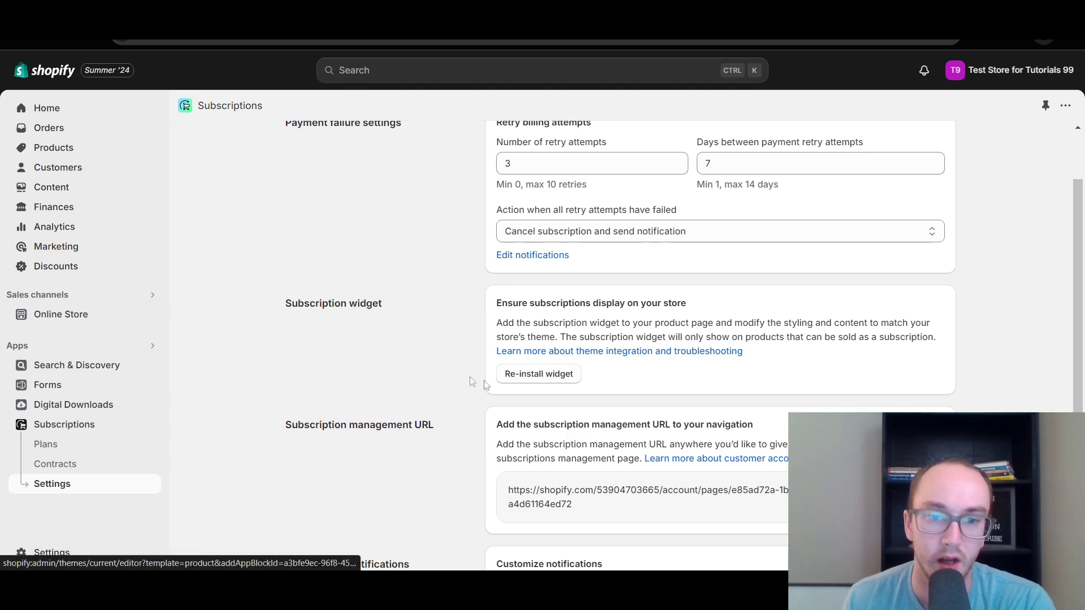
pyautogui.scroll(-1, 444, 368)
pyautogui.moveTo(628, 253); pyautogui.dragTo(718, 267)
pyautogui.click(642, 301)
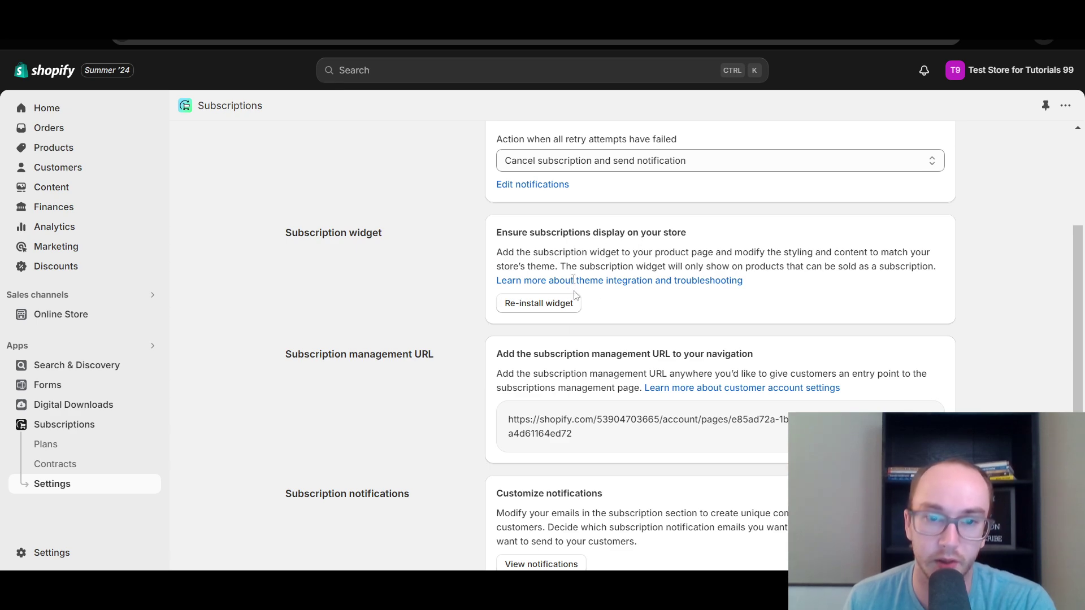
# Copy the subscription management URL from the Subscriptions settings and open it in the storefront to view the customer login page
pyautogui.scroll(-1, 450, 391)
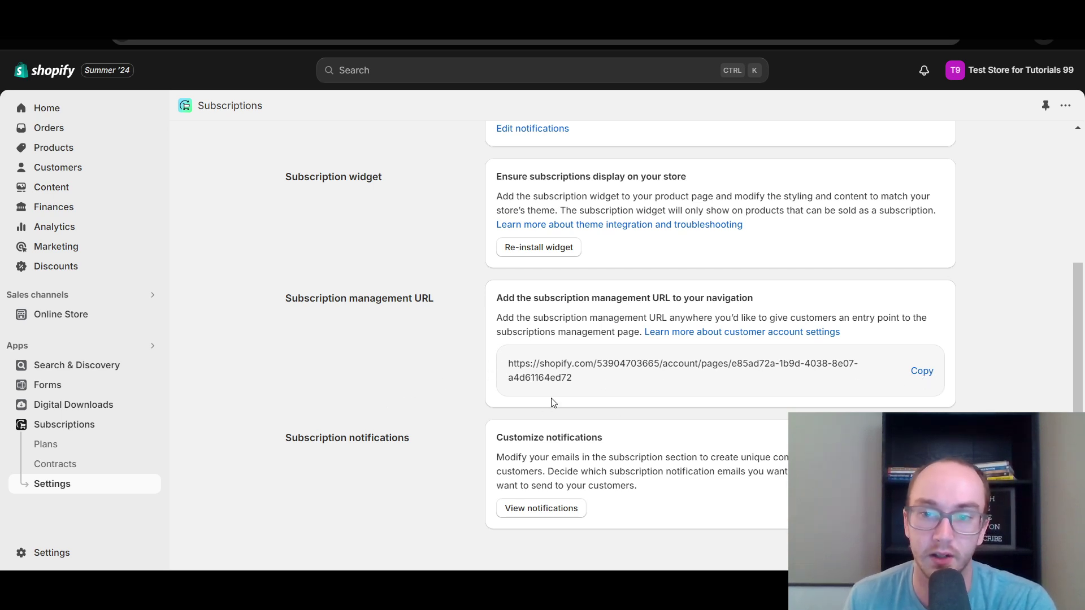
pyautogui.moveTo(505, 364); pyautogui.dragTo(604, 384)
pyautogui.click(633, 391)
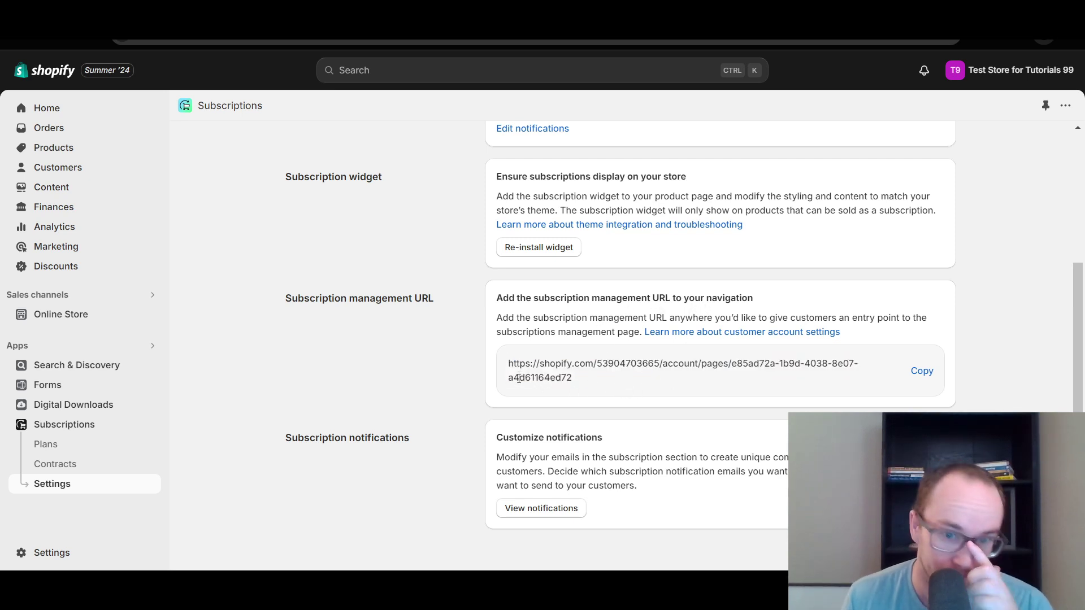
pyautogui.click(916, 377)
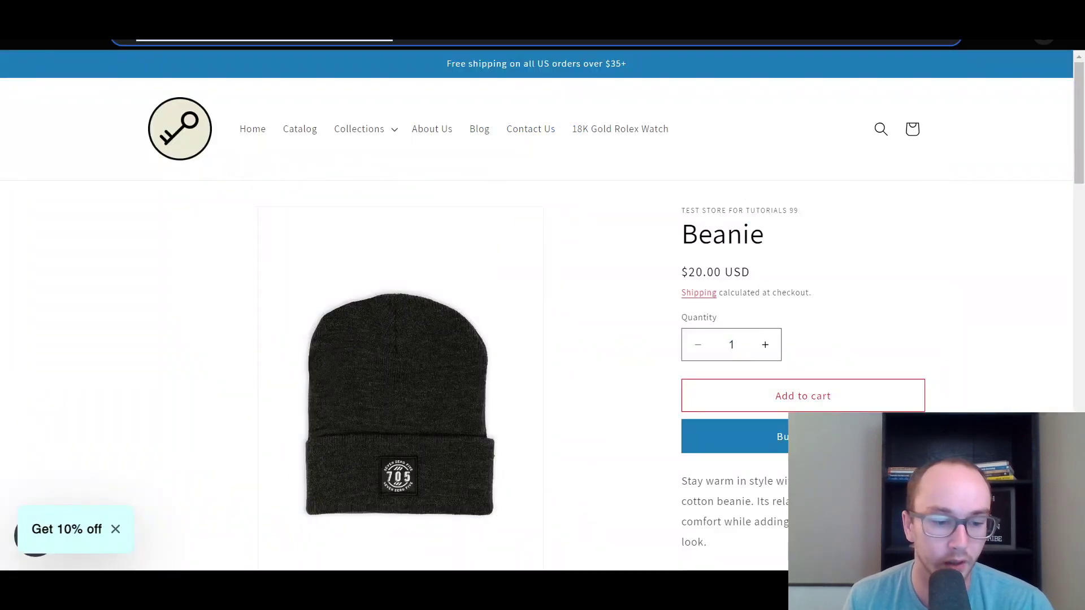
pyautogui.hotkey('ctrl', 'v')
pyautogui.press('Return')
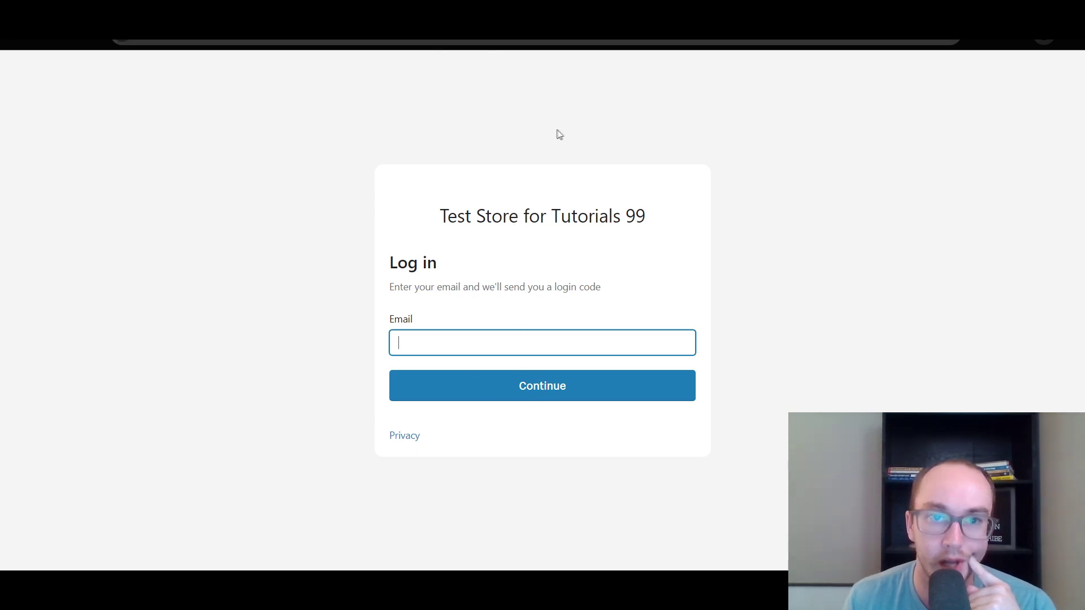
pyautogui.click(17, 42)
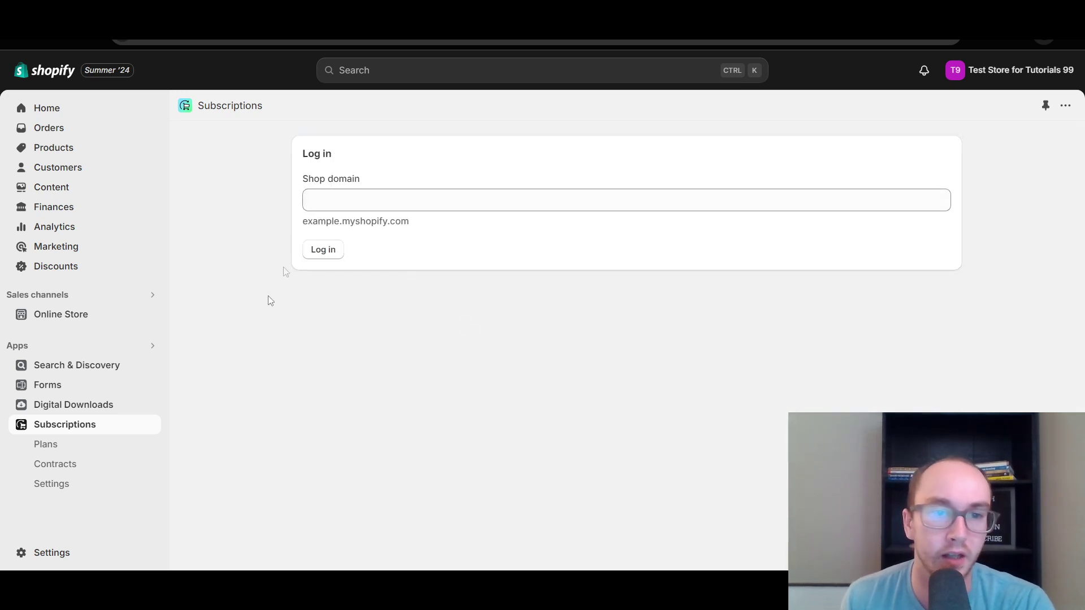
# Open the subscription contracts page and look at the CSV import dialog, closing it without adding a file
pyautogui.click(74, 469)
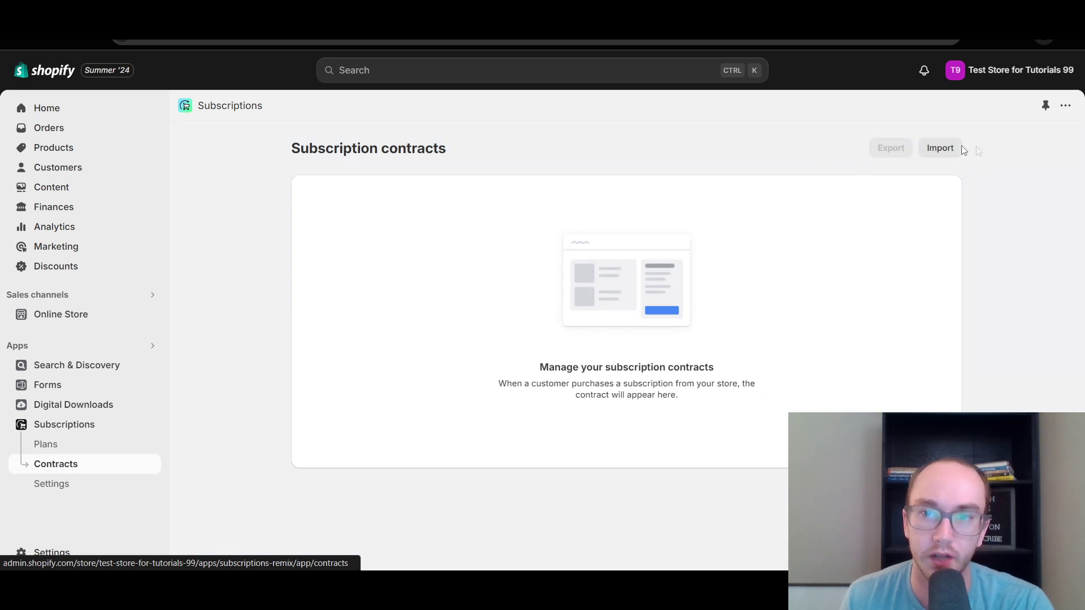
pyautogui.click(939, 148)
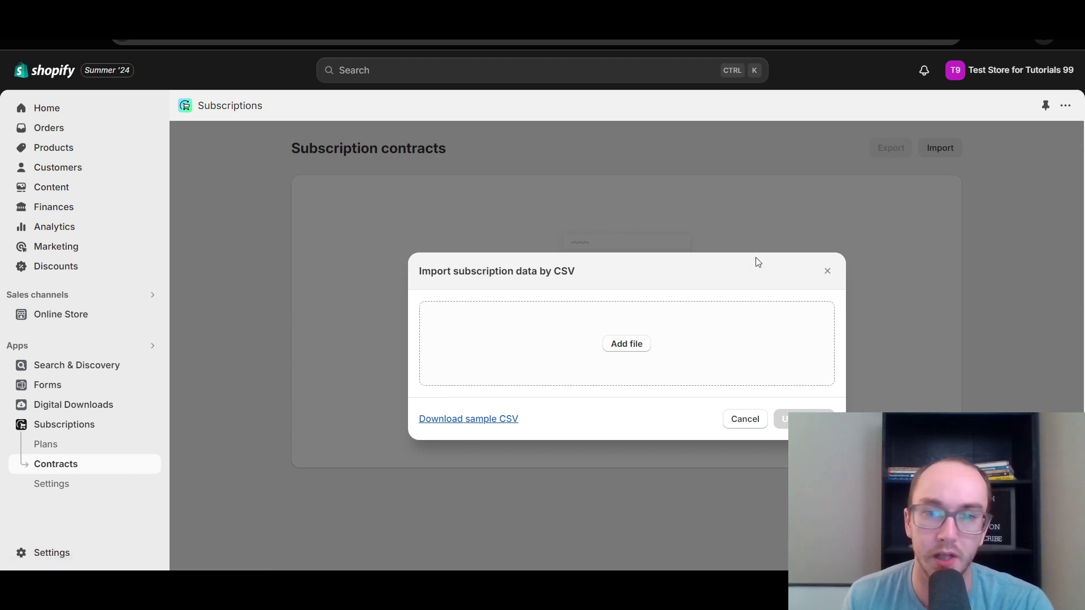
pyautogui.click(827, 271)
# Install the subscription widget from the Subscriptions app's setup guide and inspect its placement in the theme's product page preview
pyautogui.click(58, 431)
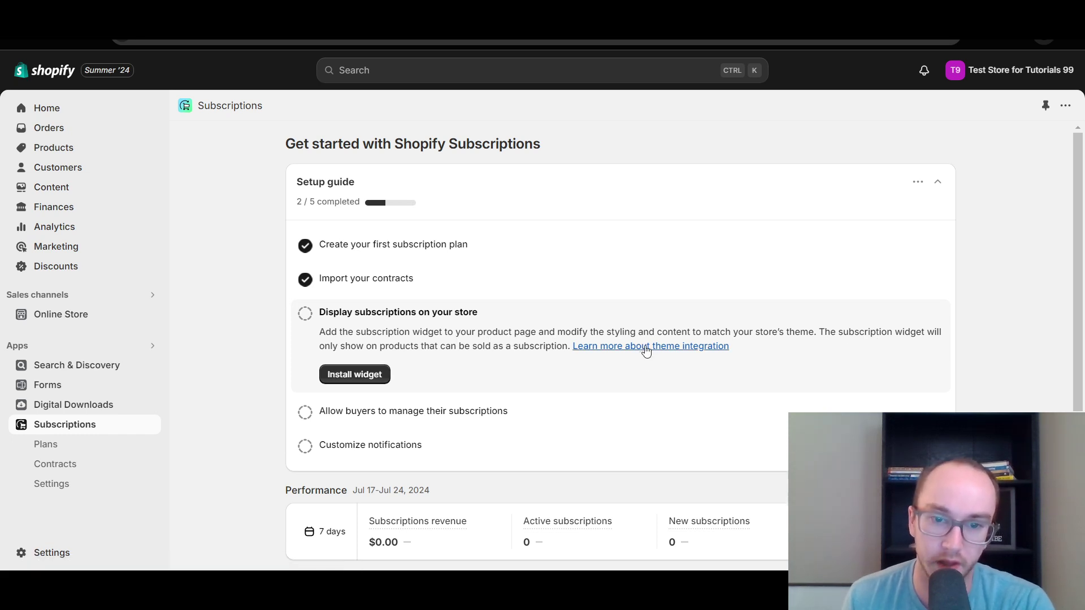
pyautogui.click(355, 374)
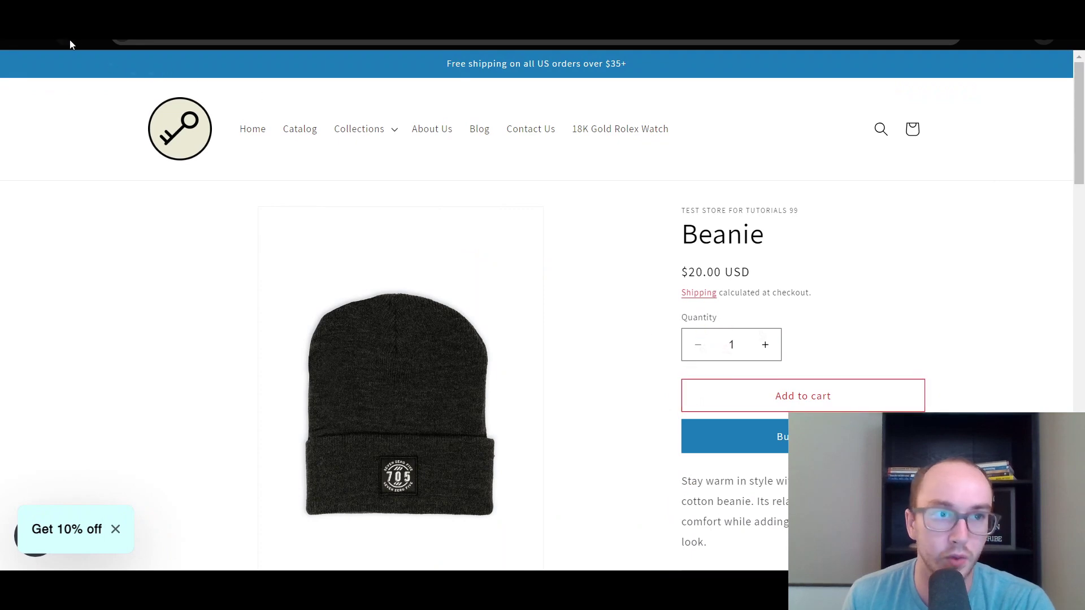
pyautogui.scroll(-5, 705, 366)
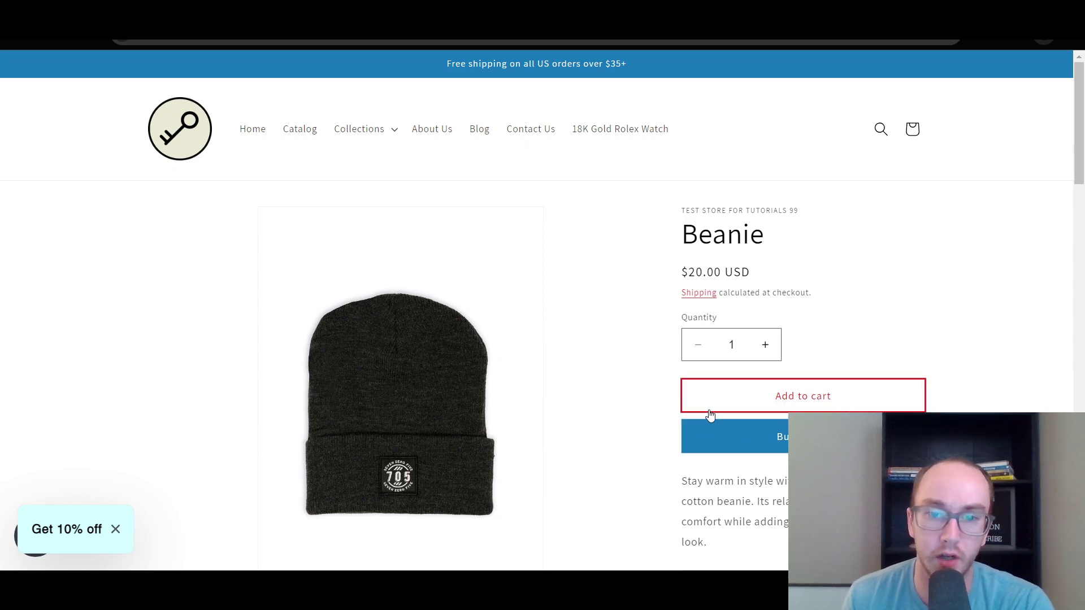
pyautogui.scroll(-2, 711, 415)
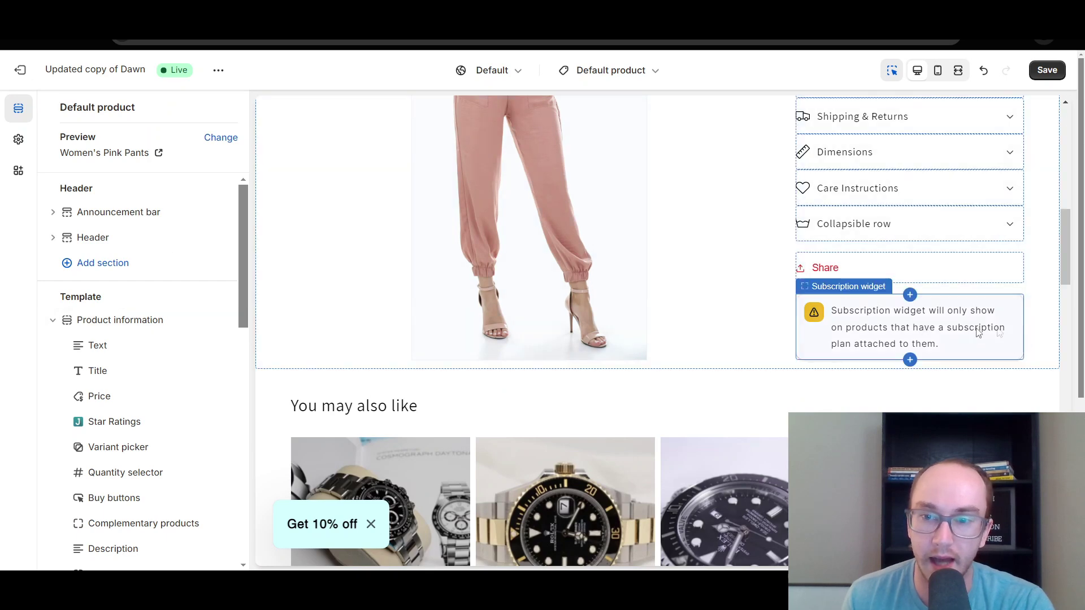
pyautogui.scroll(1, 1029, 386)
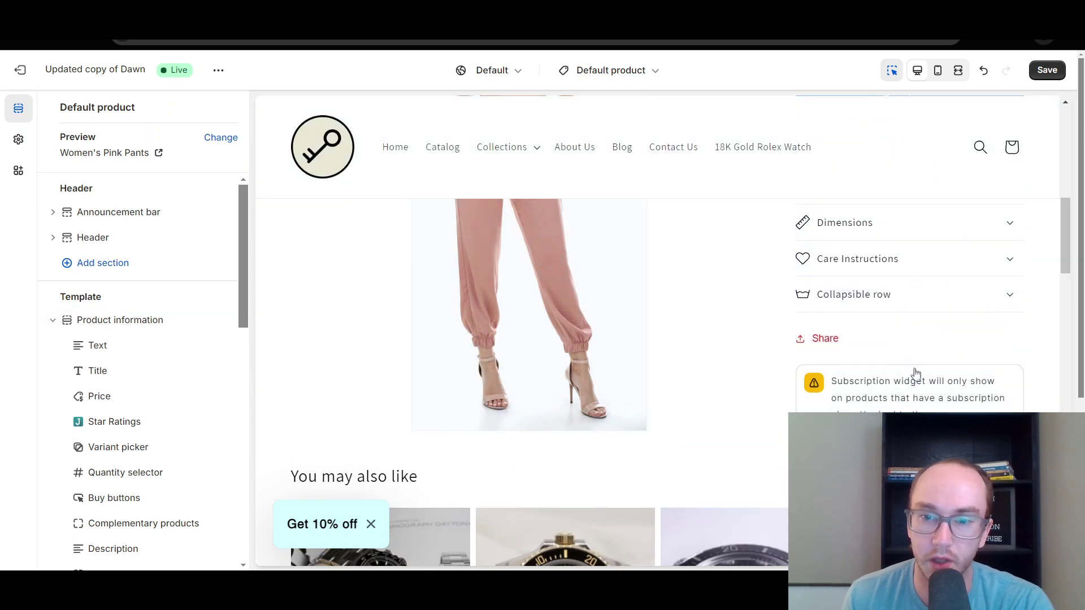
pyautogui.scroll(1, 914, 373)
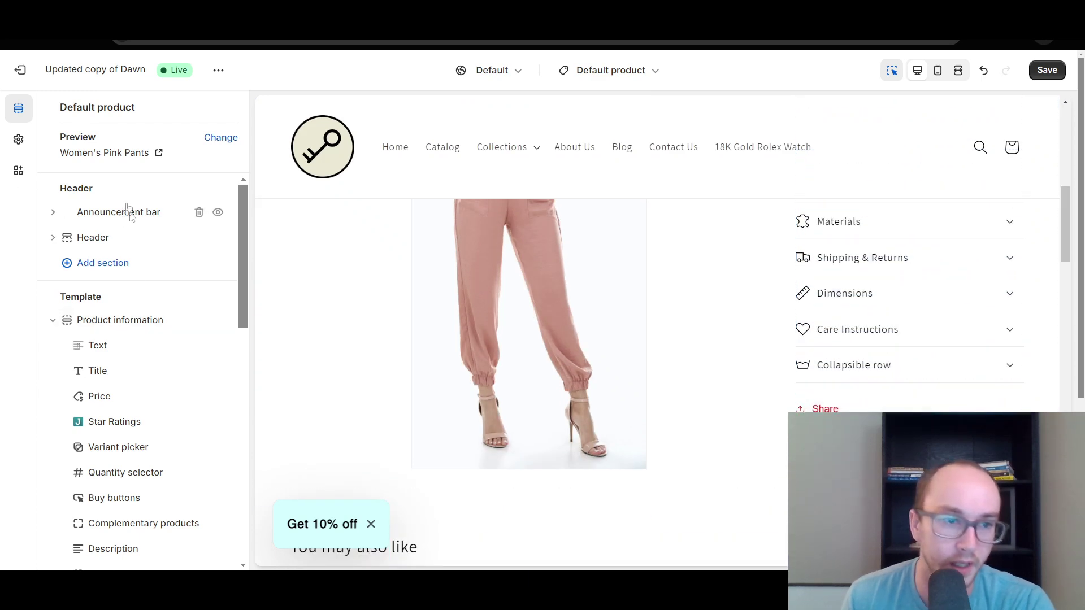
# Move the Subscription widget block directly below Buy buttons in the Default product template and save the theme
pyautogui.scroll(-5, 243, 277)
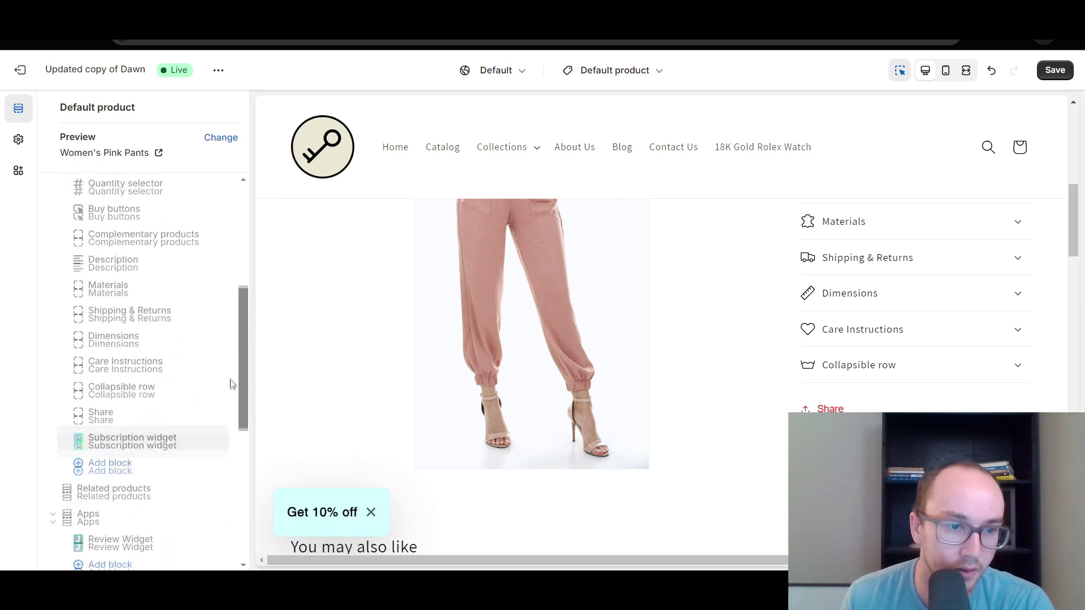
pyautogui.moveTo(79, 425); pyautogui.dragTo(92, 272)
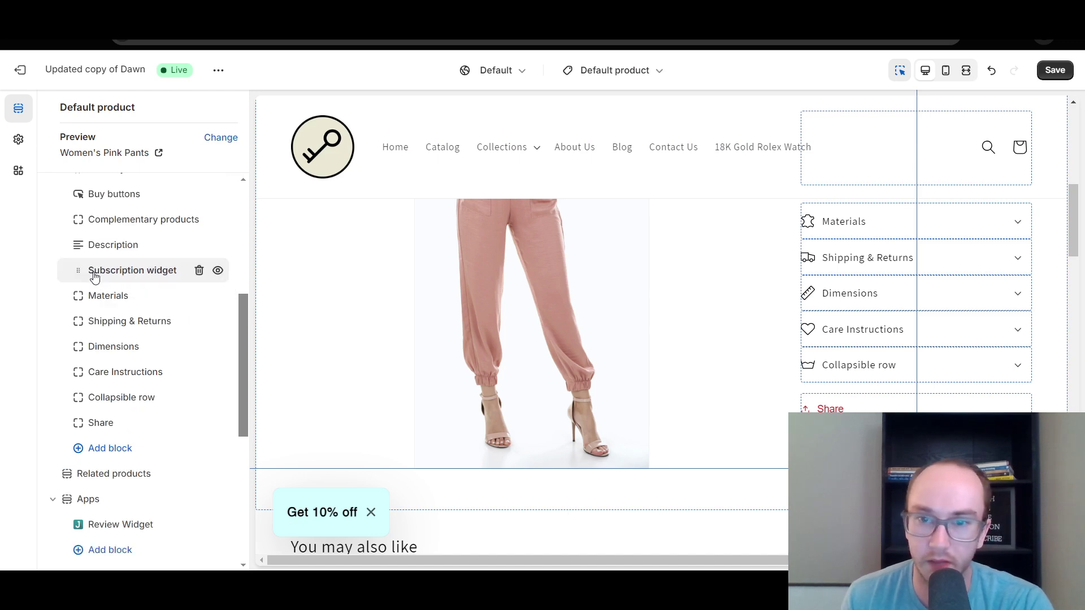
pyautogui.scroll(2, 190, 360)
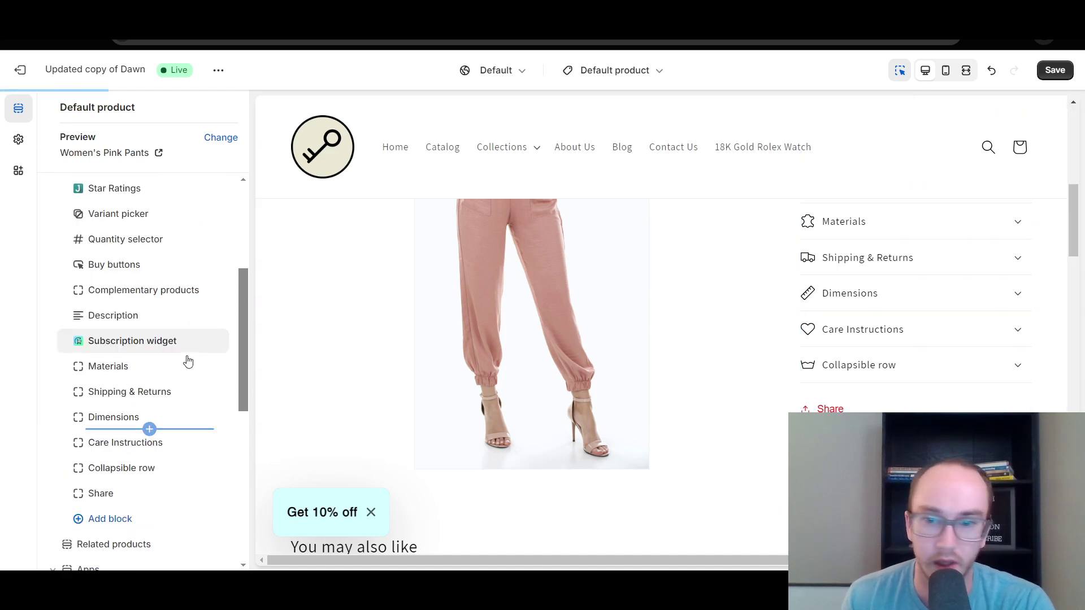
pyautogui.click(116, 343)
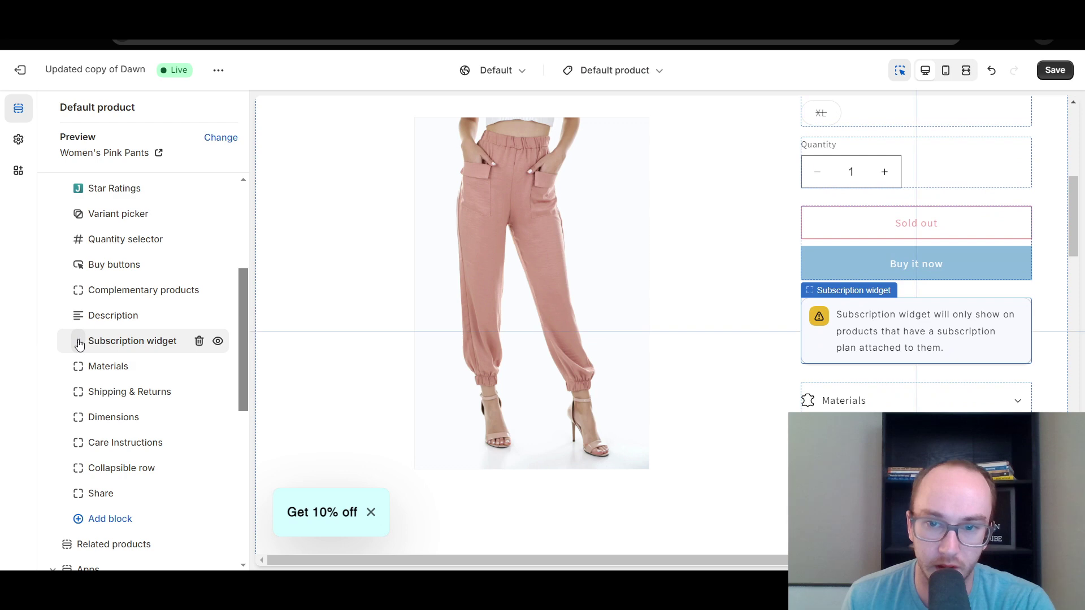
pyautogui.moveTo(79, 345); pyautogui.dragTo(112, 281)
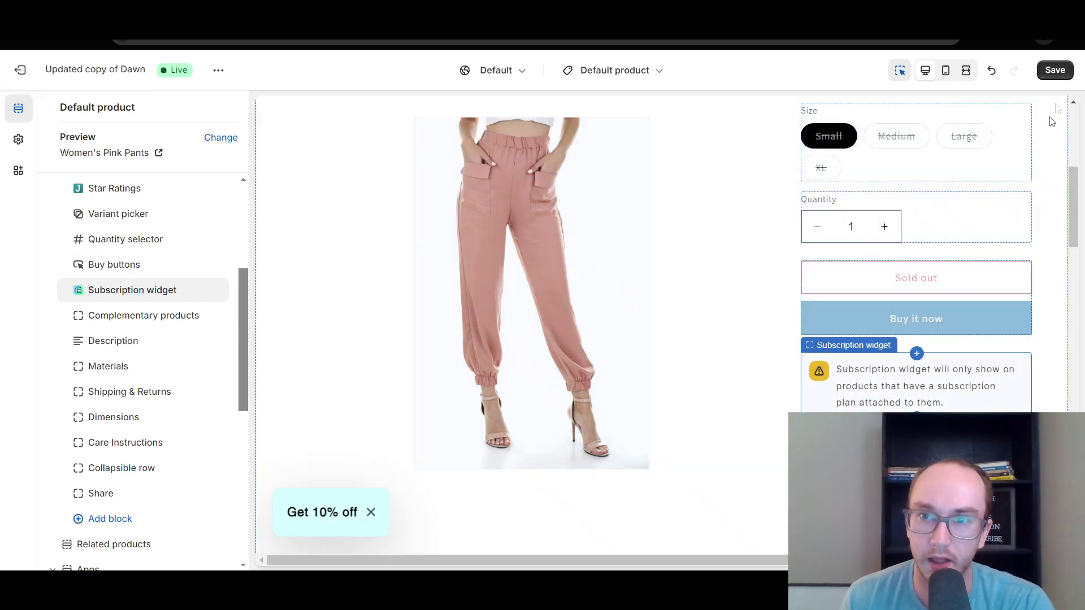
pyautogui.click(1055, 70)
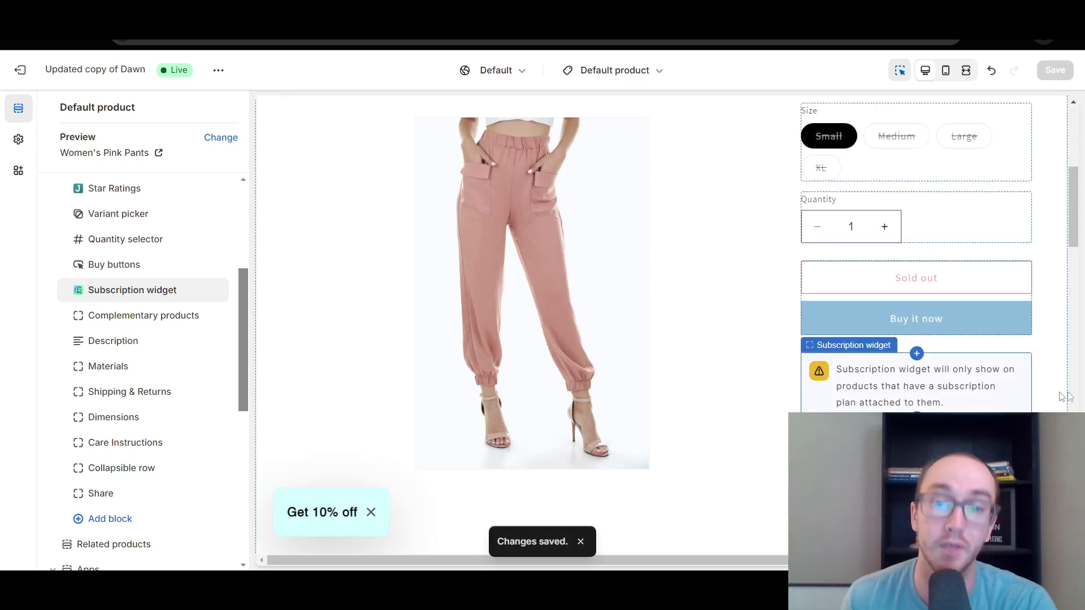
# Check the subscription widget's placement in the theme editor preview and on the live Beanie product page
pyautogui.scroll(-3, 1071, 243)
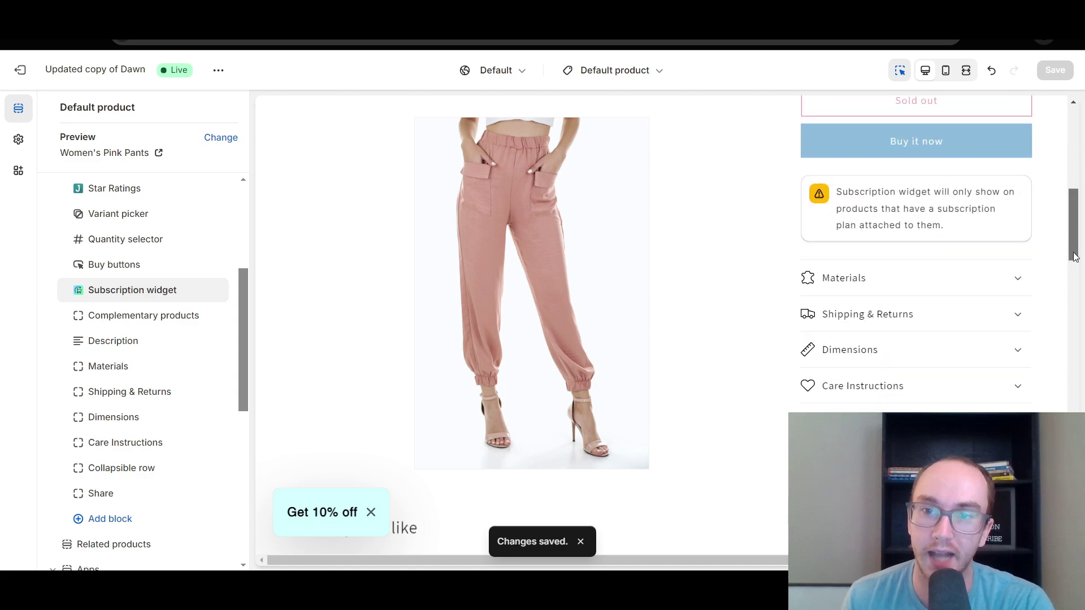
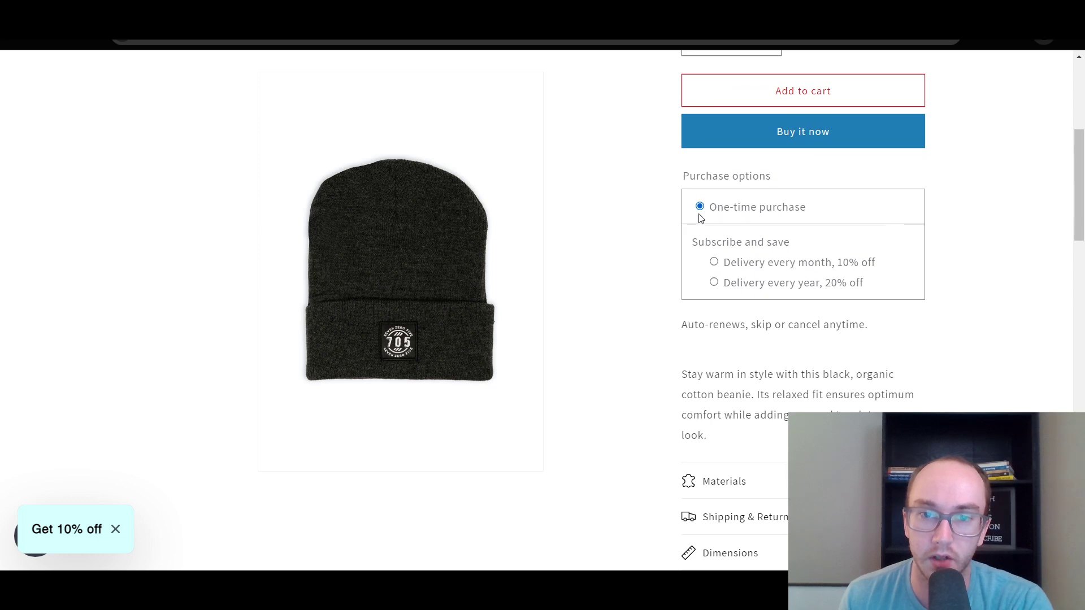
pyautogui.scroll(3, 865, 223)
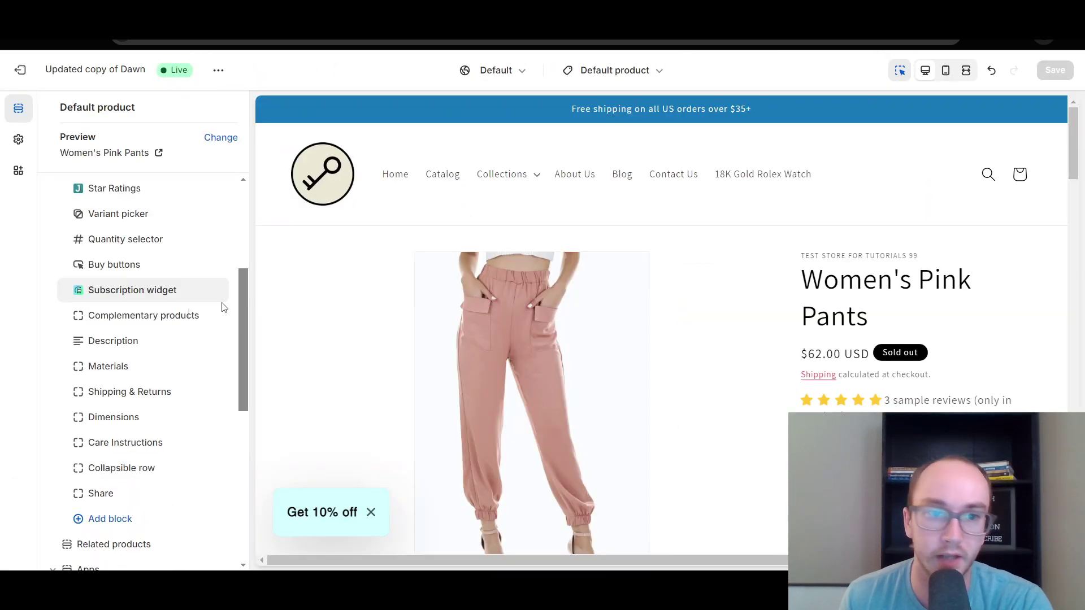
pyautogui.click(78, 291)
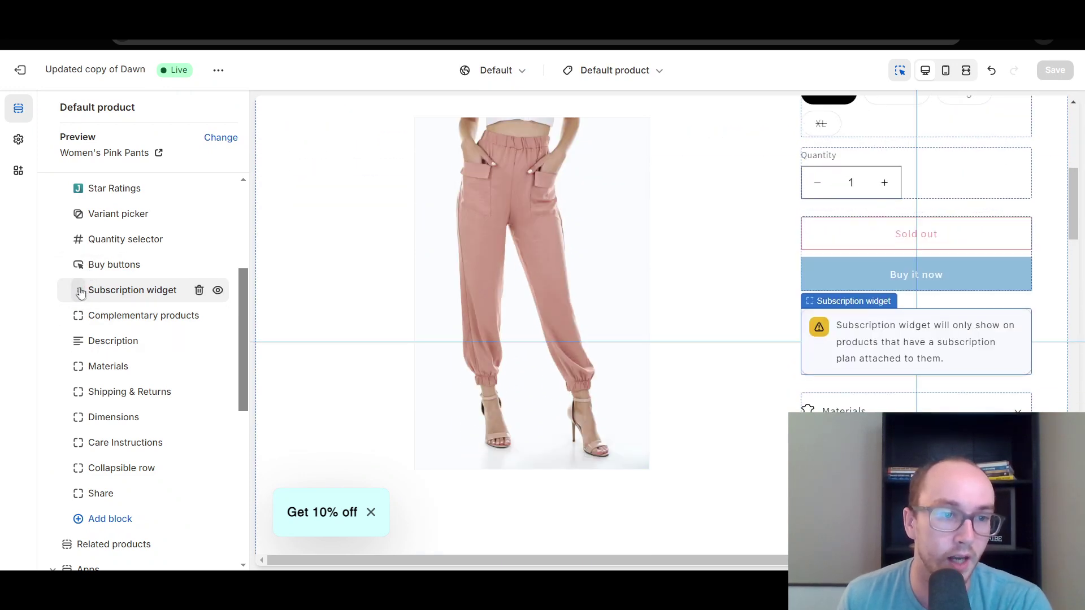
pyautogui.moveTo(79, 295); pyautogui.dragTo(79, 285)
pyautogui.scroll(1, 244, 293)
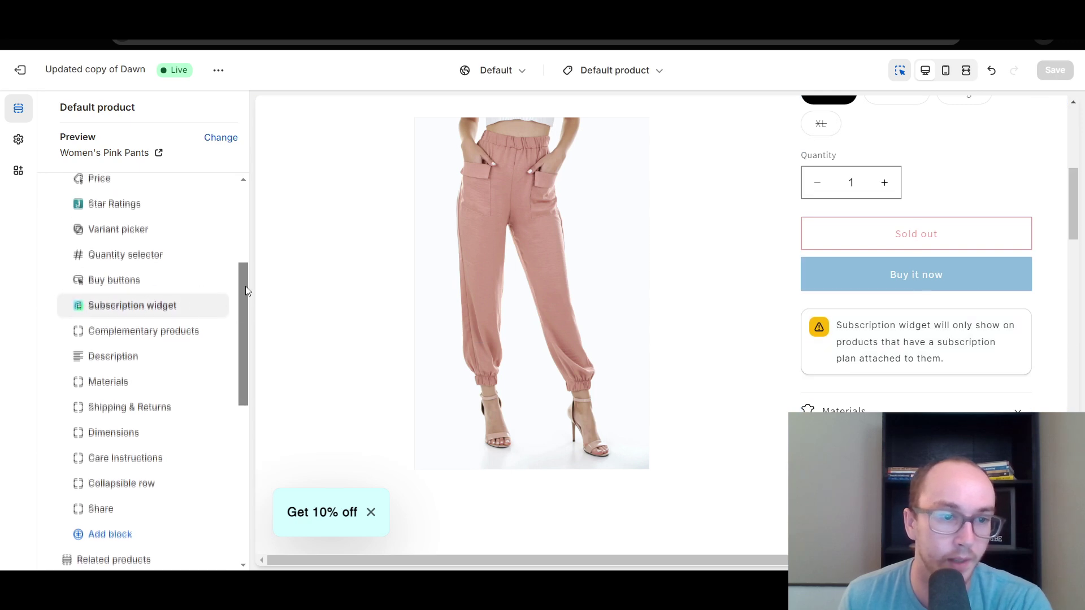
pyautogui.moveTo(245, 306); pyautogui.dragTo(247, 288)
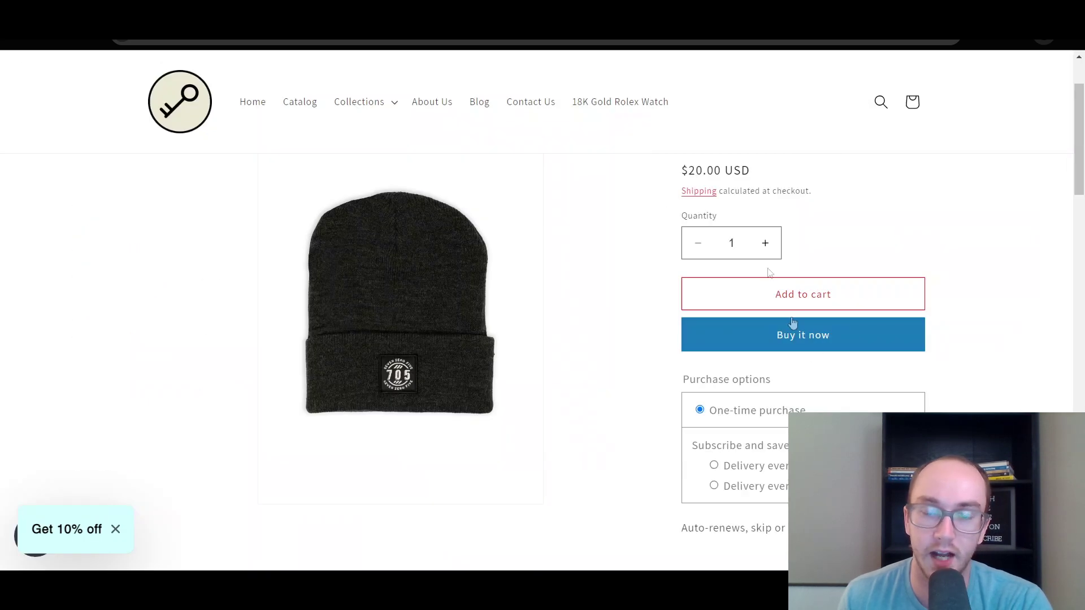
# Examine the Beanie page's purchase options and check the product price with Delivery every year, 20% off selected
pyautogui.moveTo(1082, 144); pyautogui.dragTo(1083, 180)
pyautogui.moveTo(689, 360); pyautogui.dragTo(812, 366)
pyautogui.click(811, 369)
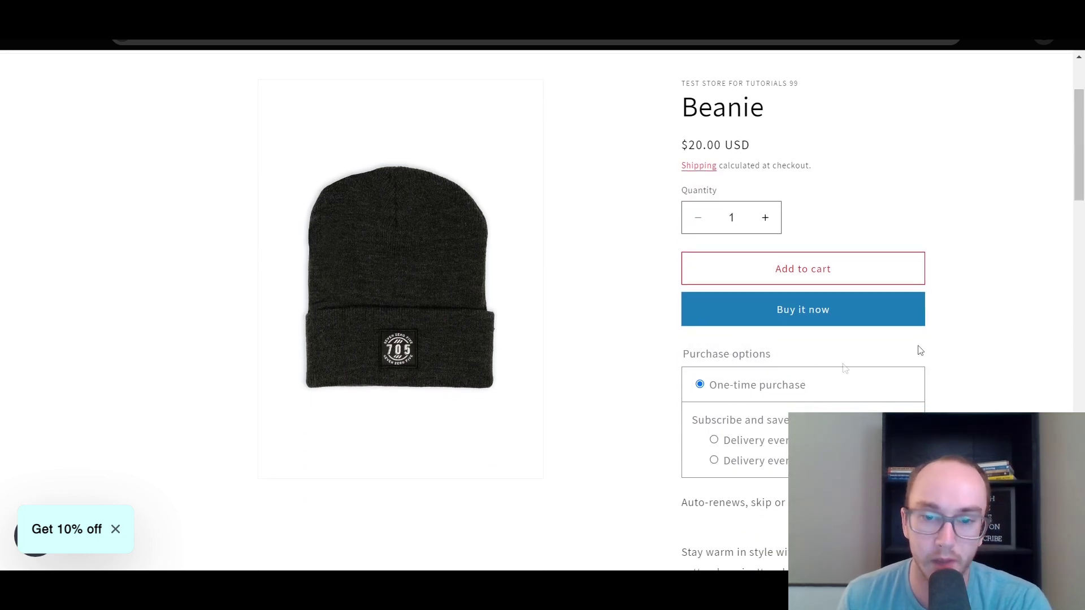
pyautogui.scroll(-3, 921, 316)
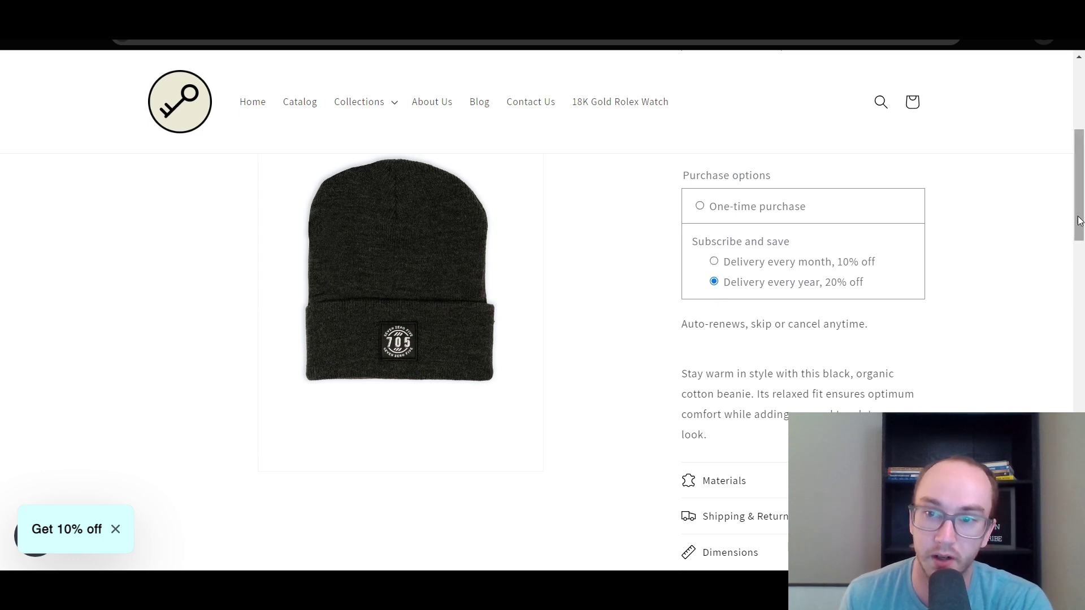
pyautogui.moveTo(1080, 220); pyautogui.dragTo(1080, 168)
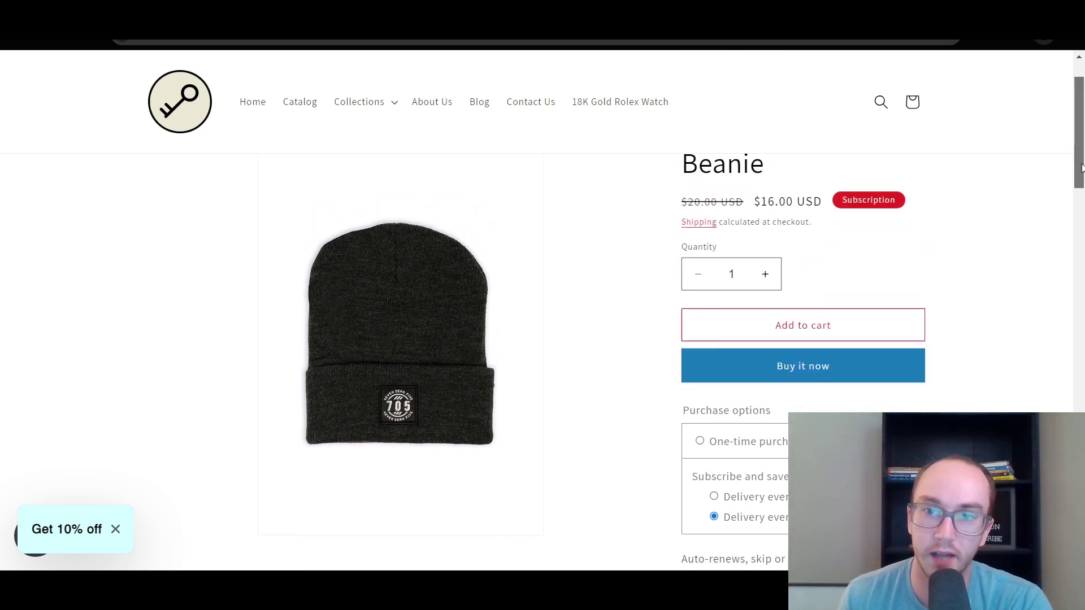
pyautogui.moveTo(1081, 150)
pyautogui.mouseDown()
pyautogui.moveTo(1081, 140)
pyautogui.moveTo(1082, 158)
pyautogui.moveTo(1073, 151)
pyautogui.mouseUp()
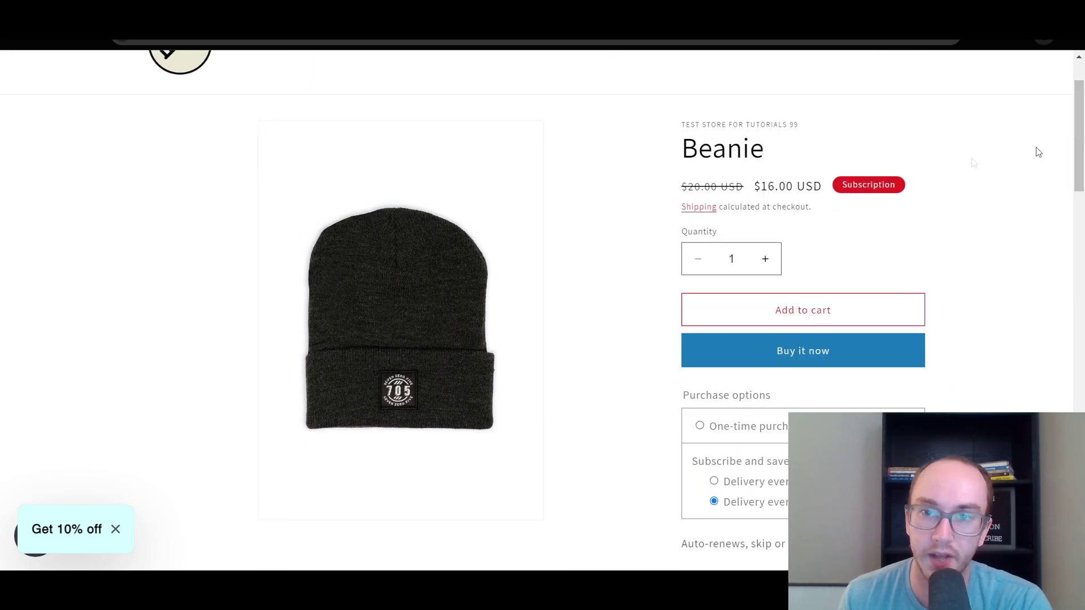
pyautogui.scroll(2, 949, 216)
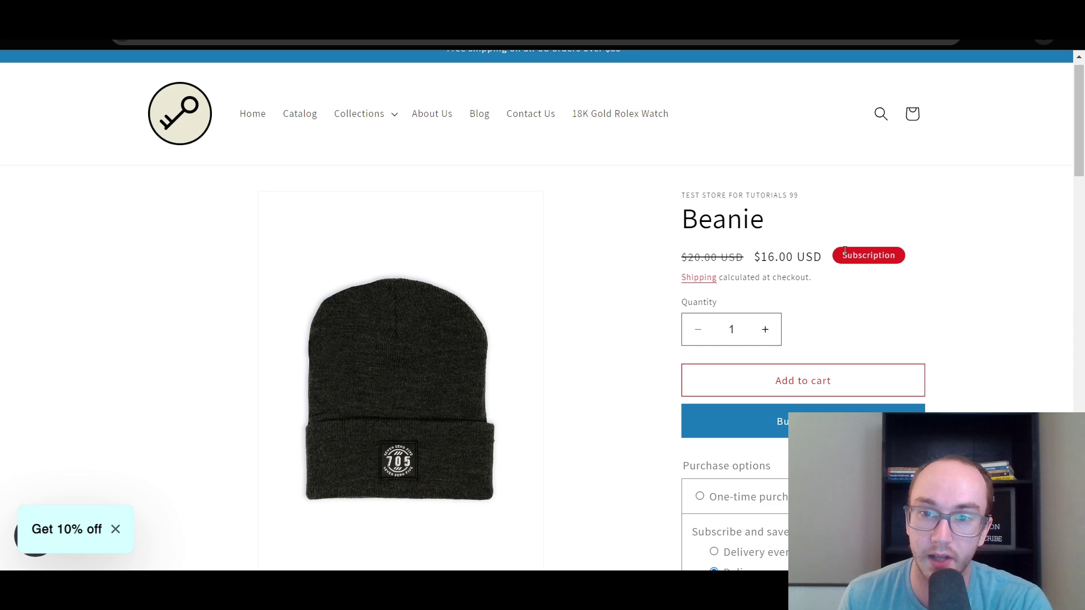
pyautogui.moveTo(1081, 181); pyautogui.dragTo(1075, 94)
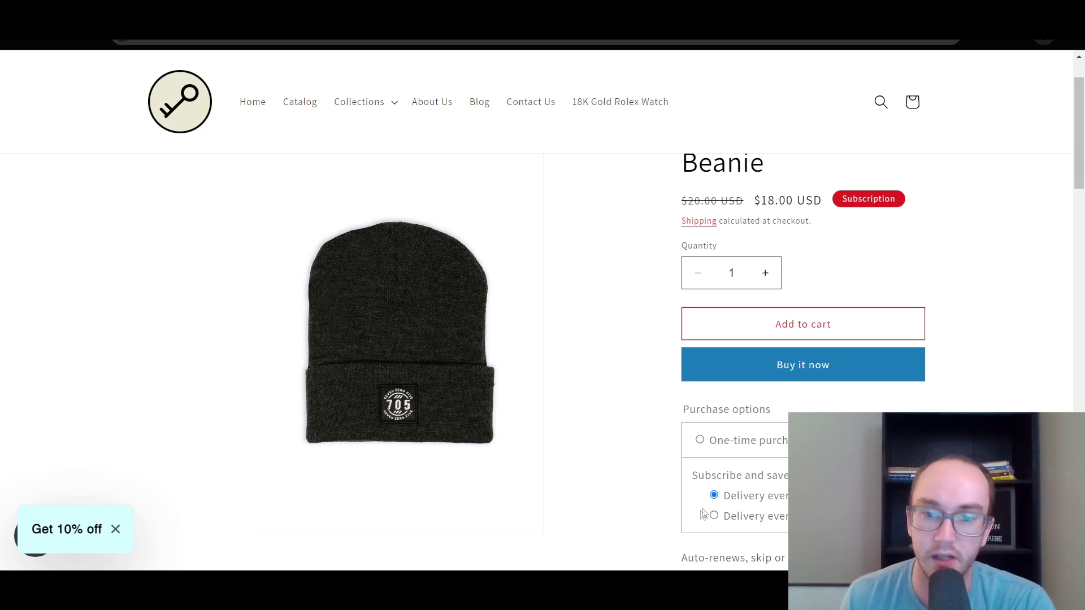
# Switch the Beanie's purchase option between one-time, monthly and yearly delivery to compare prices, ending on yearly delivery
pyautogui.click(701, 441)
pyautogui.click(715, 496)
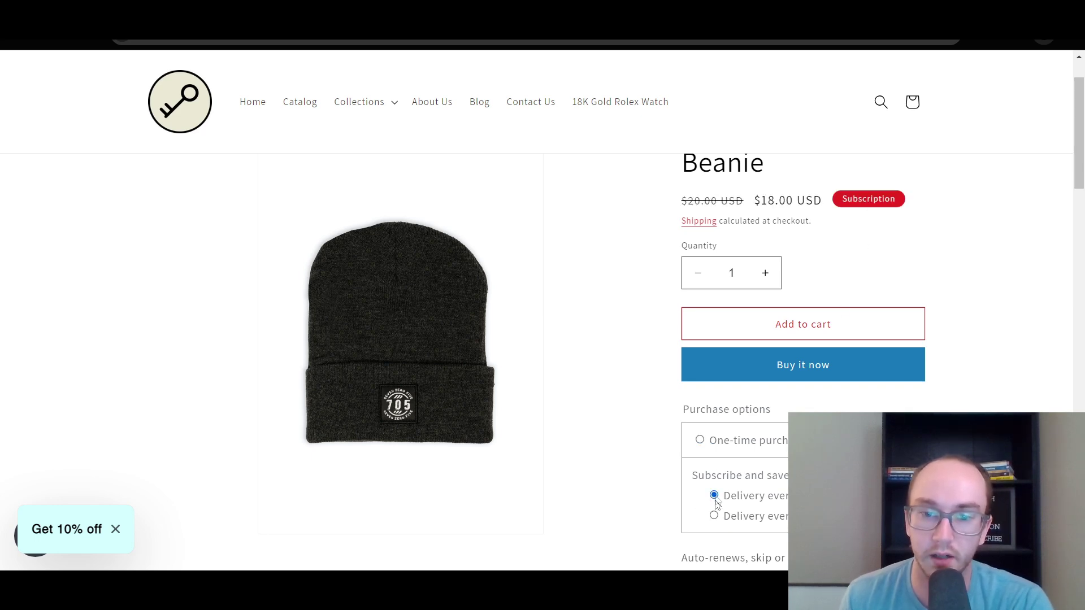
pyautogui.click(715, 495)
pyautogui.click(701, 440)
pyautogui.click(715, 496)
pyautogui.click(714, 515)
pyautogui.scroll(-1, 1082, 167)
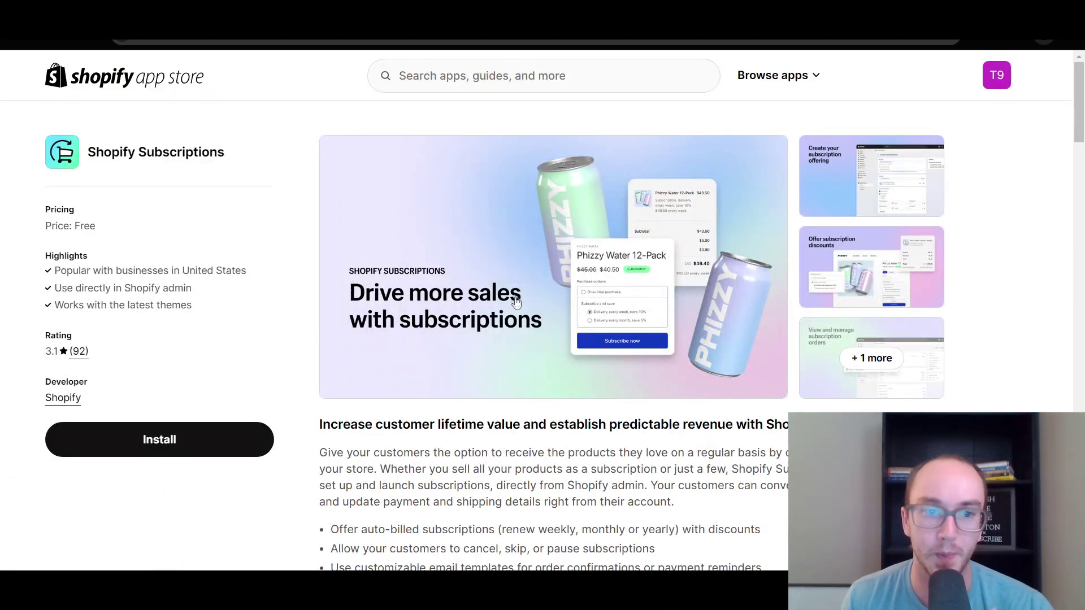
# View the enlarged "Drive more sales with subscriptions" image on the Shopify Subscriptions app store listing, then close it
pyautogui.click(669, 235)
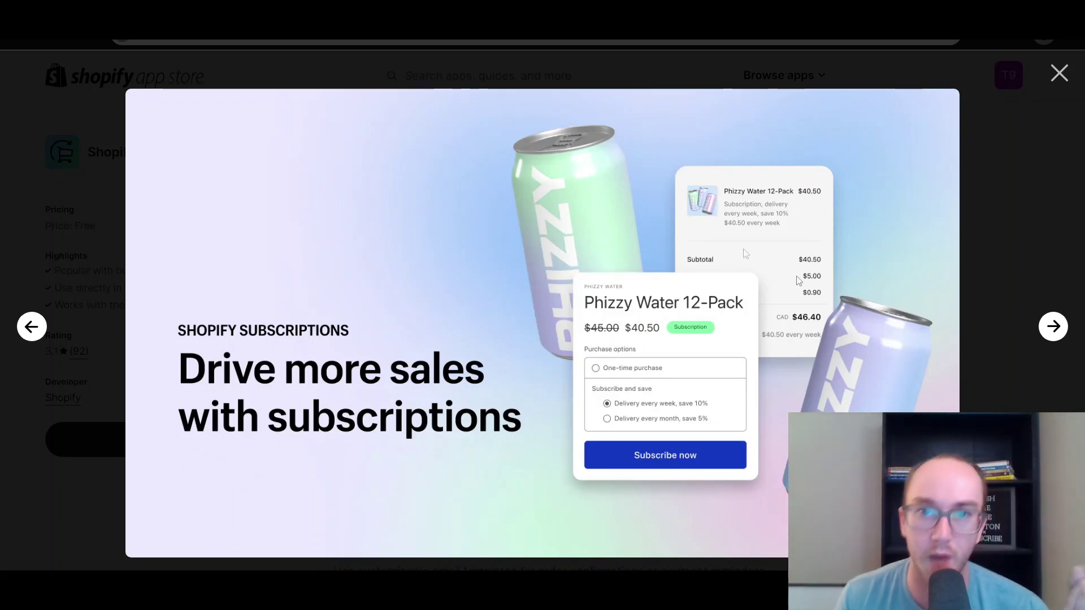
pyautogui.click(1059, 74)
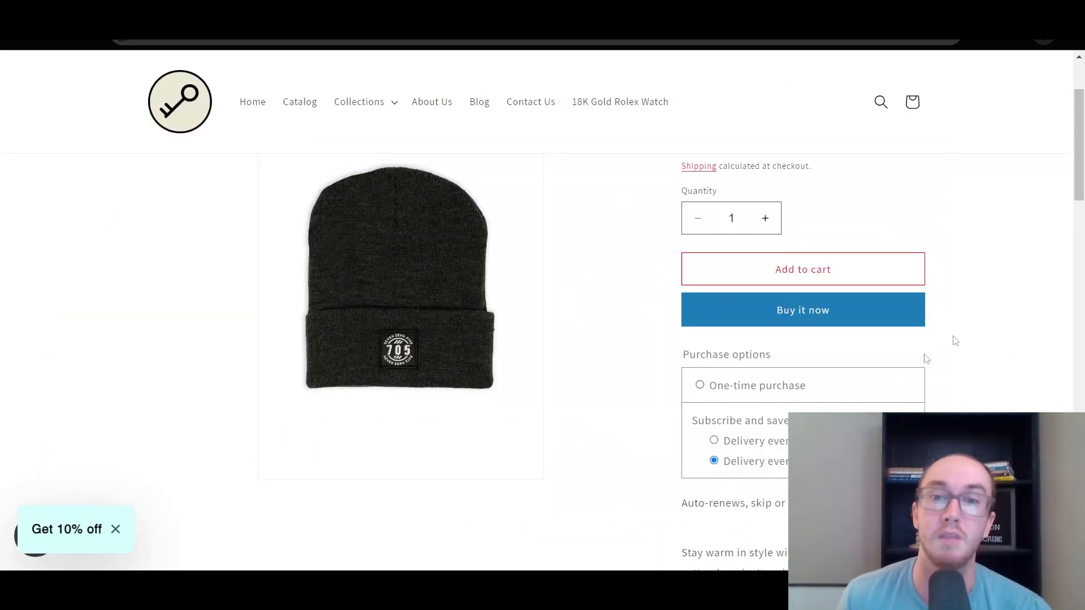
# Examine the Beanie page's price, Subscription badge and purchase options with monthly delivery selected
pyautogui.scroll(2, 1072, 129)
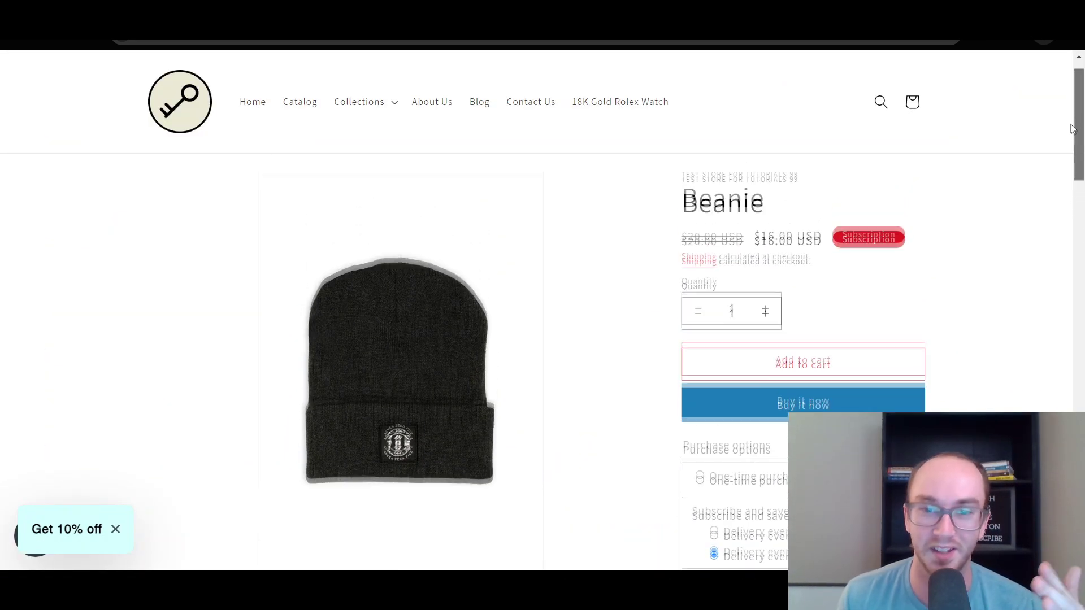
pyautogui.scroll(-1, 1070, 133)
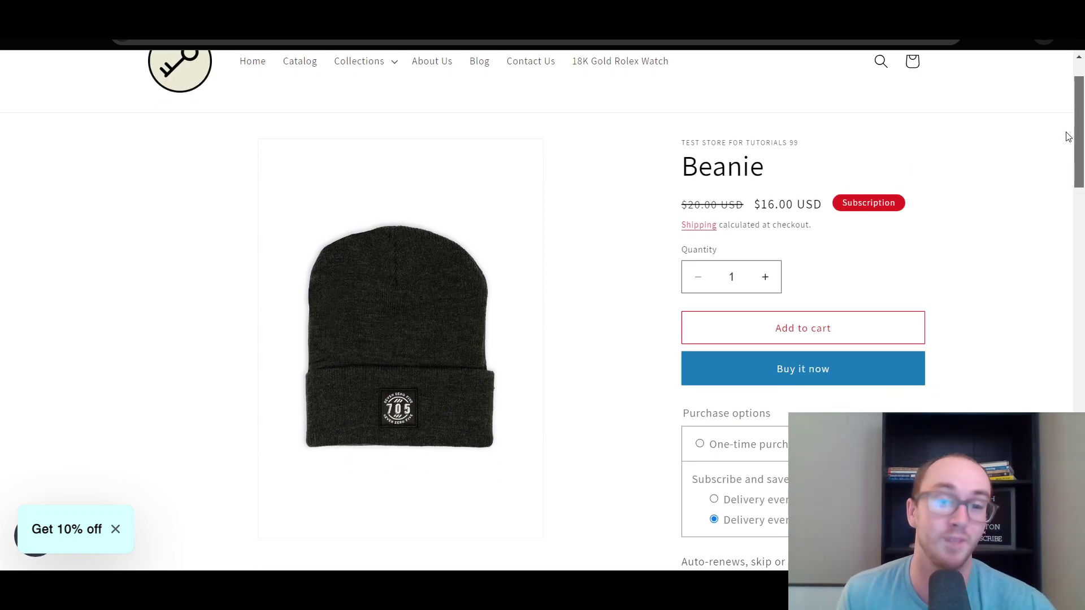
pyautogui.scroll(-2, 1068, 136)
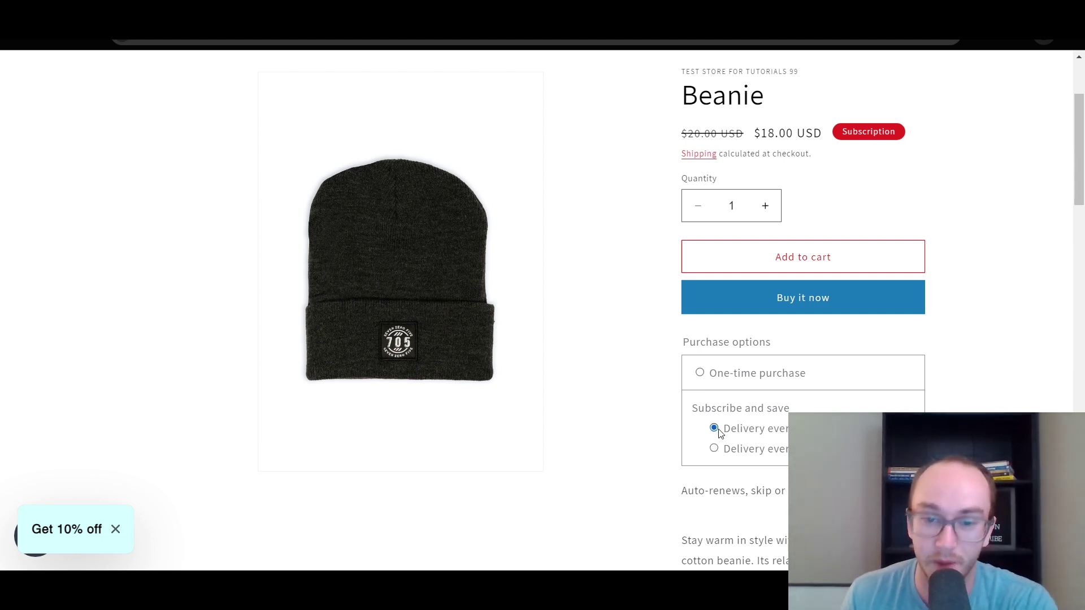
pyautogui.scroll(-2, 716, 433)
pyautogui.scroll(4, 717, 339)
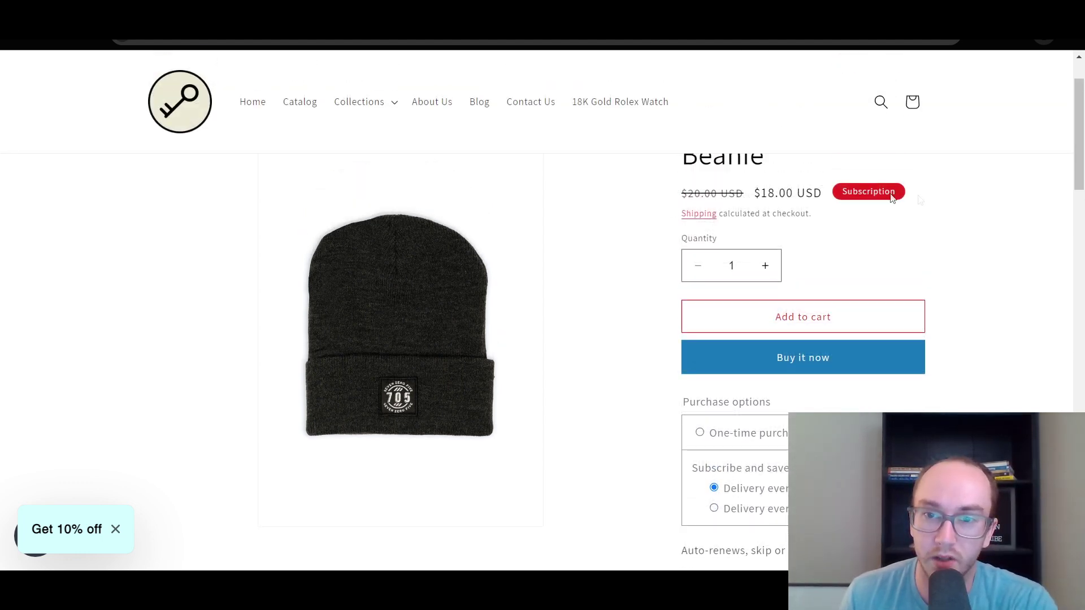
pyautogui.scroll(2, 961, 175)
pyautogui.scroll(-3, 1084, 150)
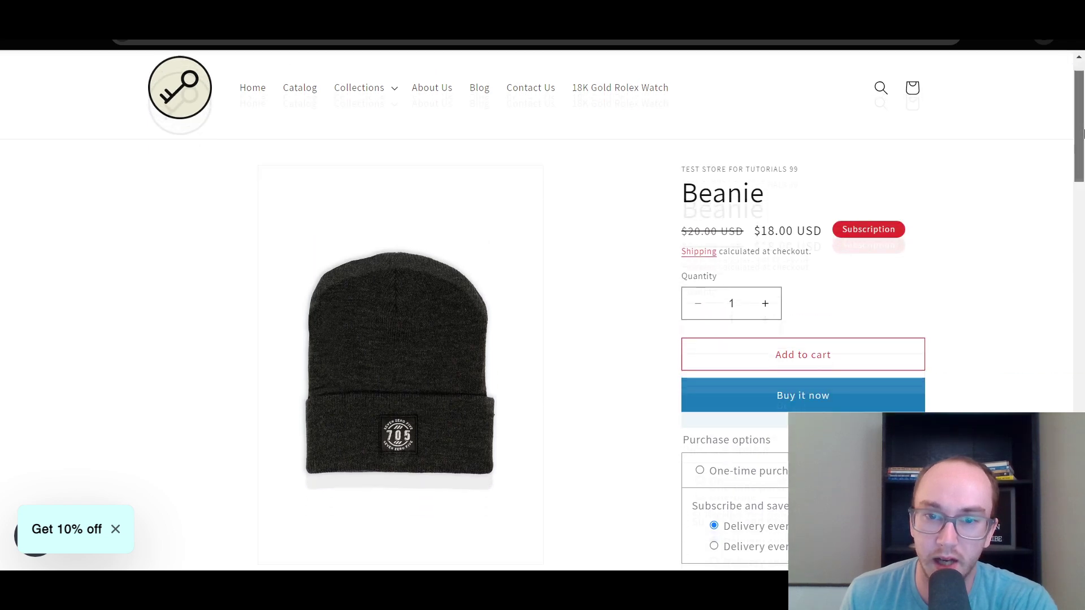
# Alternate the Beanie's purchase option between one-time purchase and the subscription deliveries to compare the displayed price
pyautogui.click(699, 393)
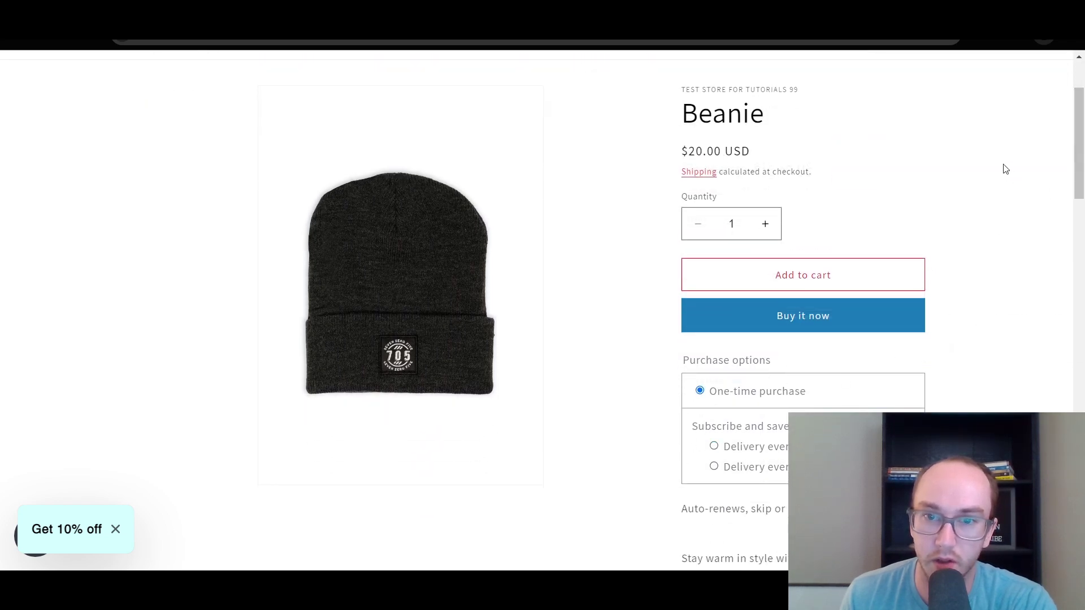
pyautogui.click(713, 447)
pyautogui.click(714, 467)
pyautogui.click(714, 447)
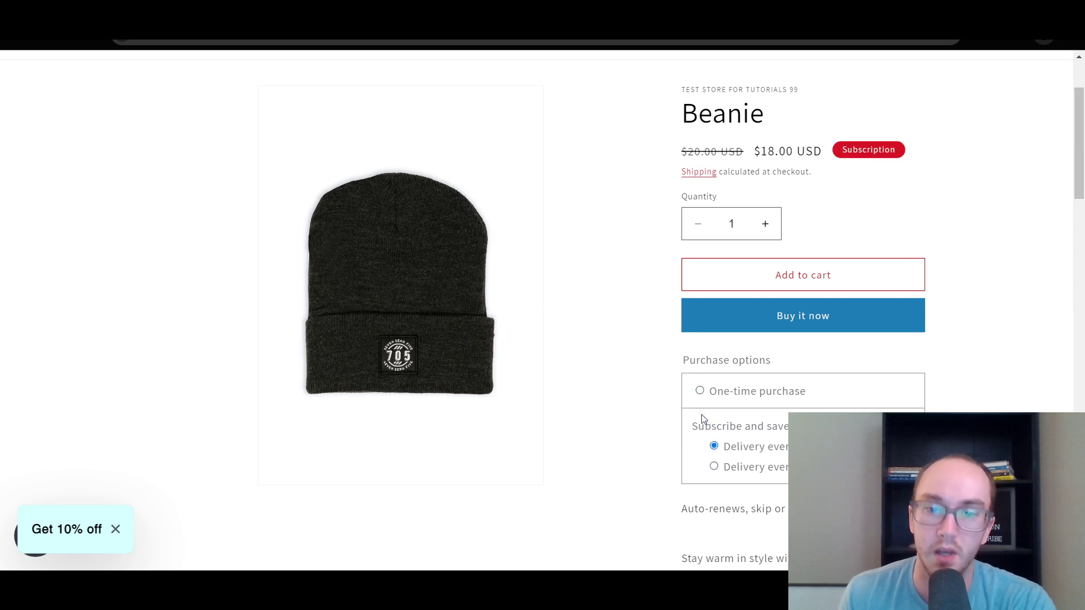
pyautogui.click(700, 394)
# Add the Beanie with Delivery every year, 20% off to the cart and review the cart page
pyautogui.click(714, 447)
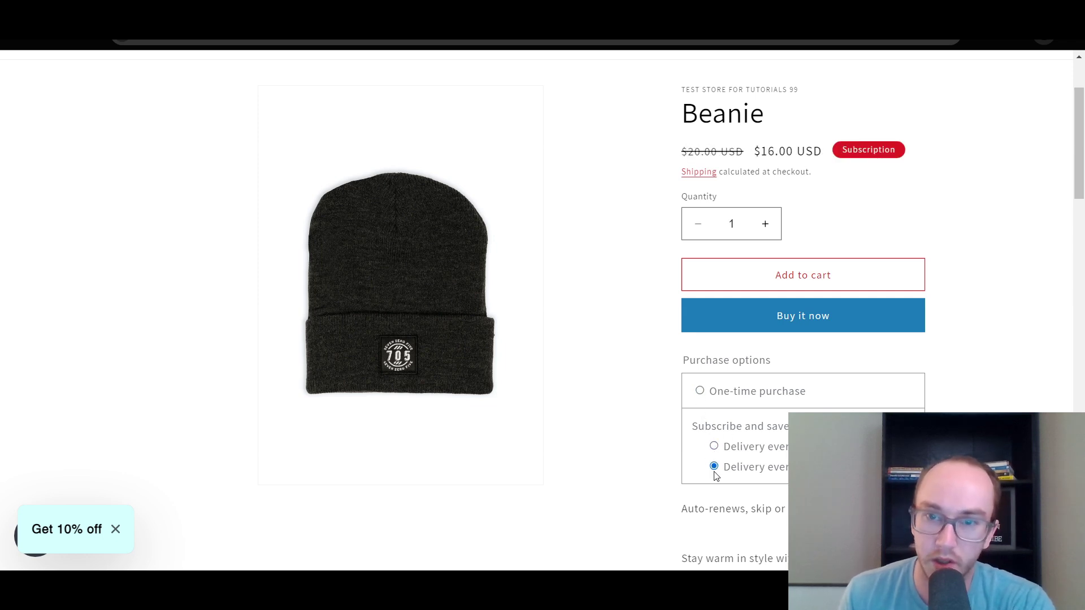
pyautogui.click(842, 274)
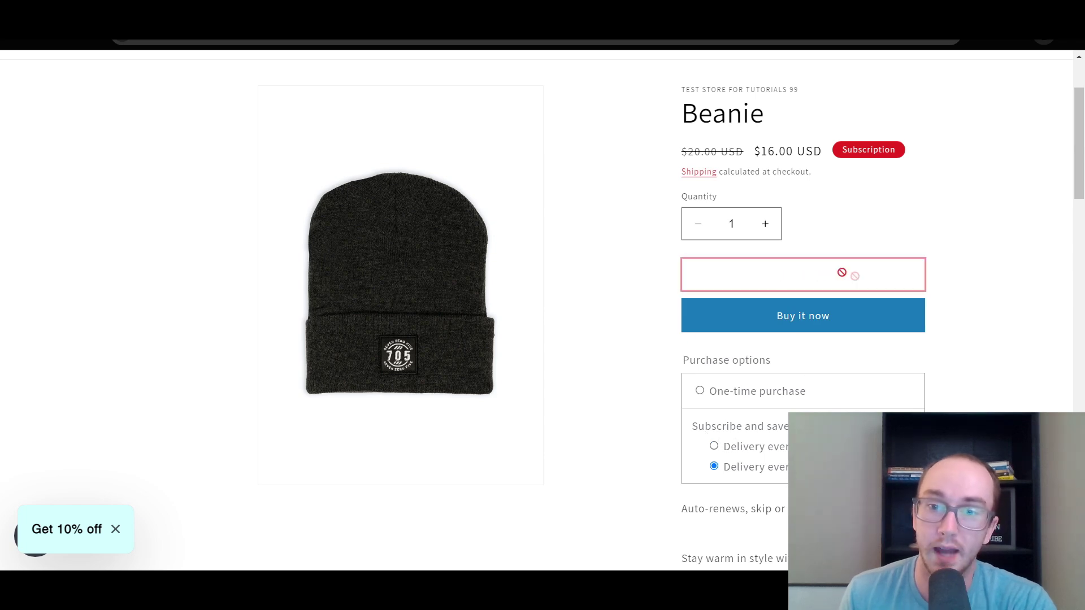
pyautogui.click(800, 322)
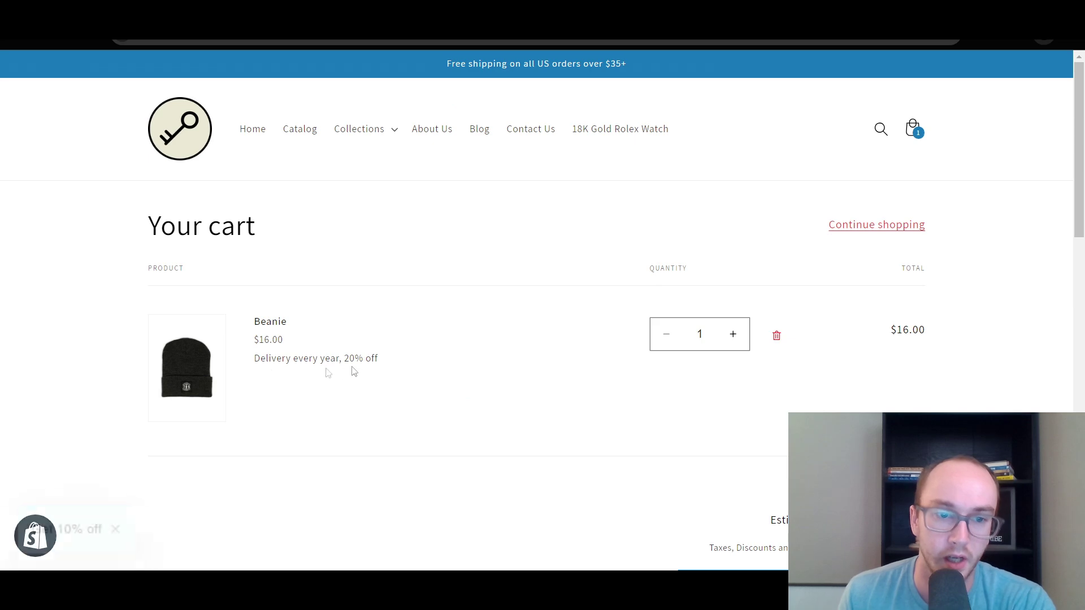
pyautogui.moveTo(255, 357); pyautogui.dragTo(397, 365)
pyautogui.click(397, 365)
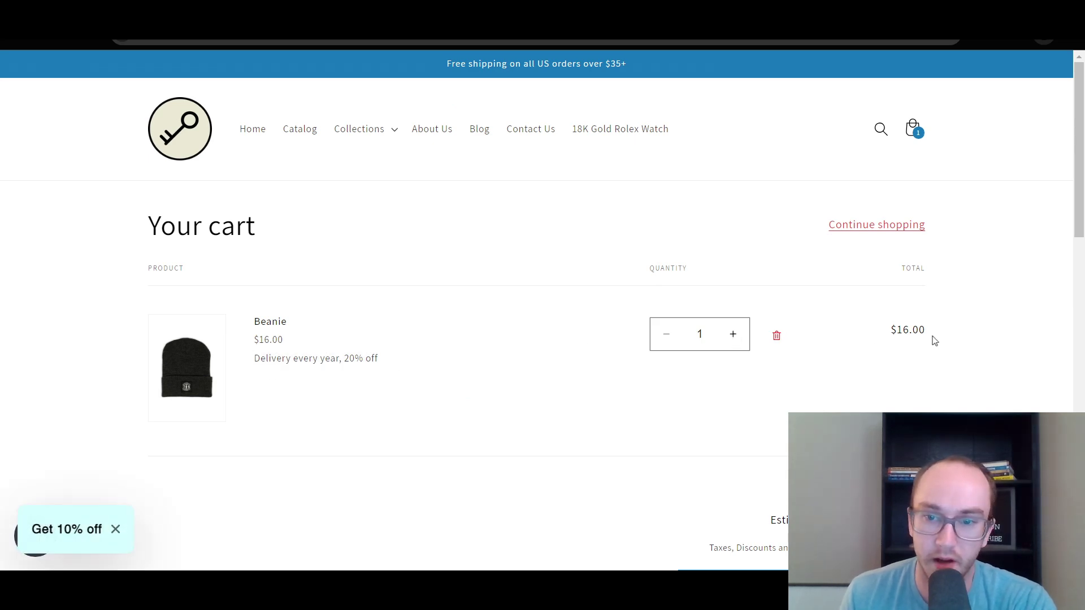
pyautogui.scroll(-10, 1040, 349)
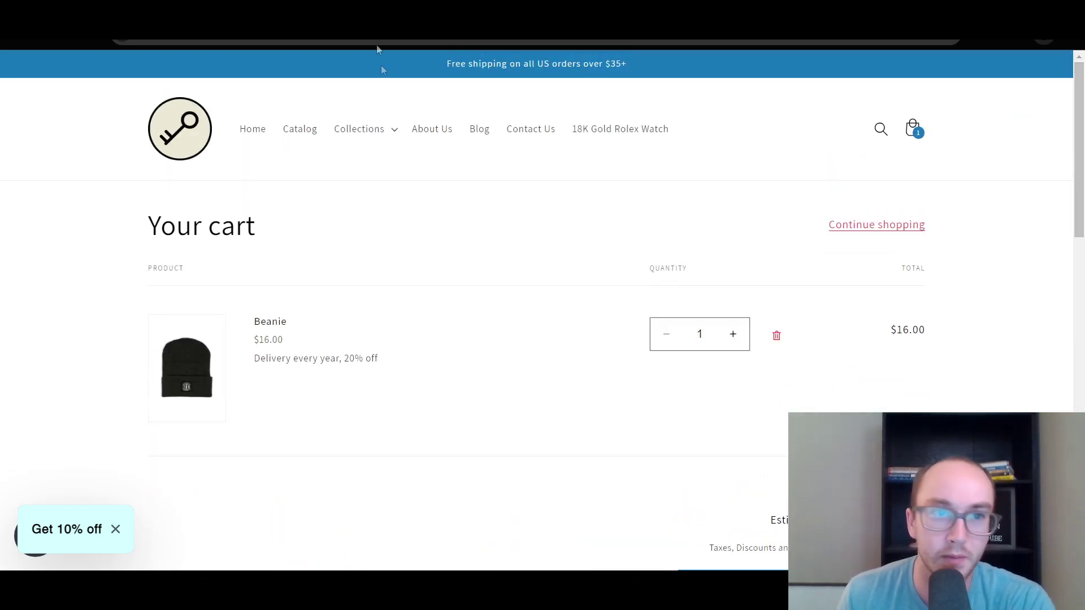
# Switch to the Subscriptions app in the Shopify admin and review the setup guide's store display and buyer management tasks
pyautogui.click(381, 23)
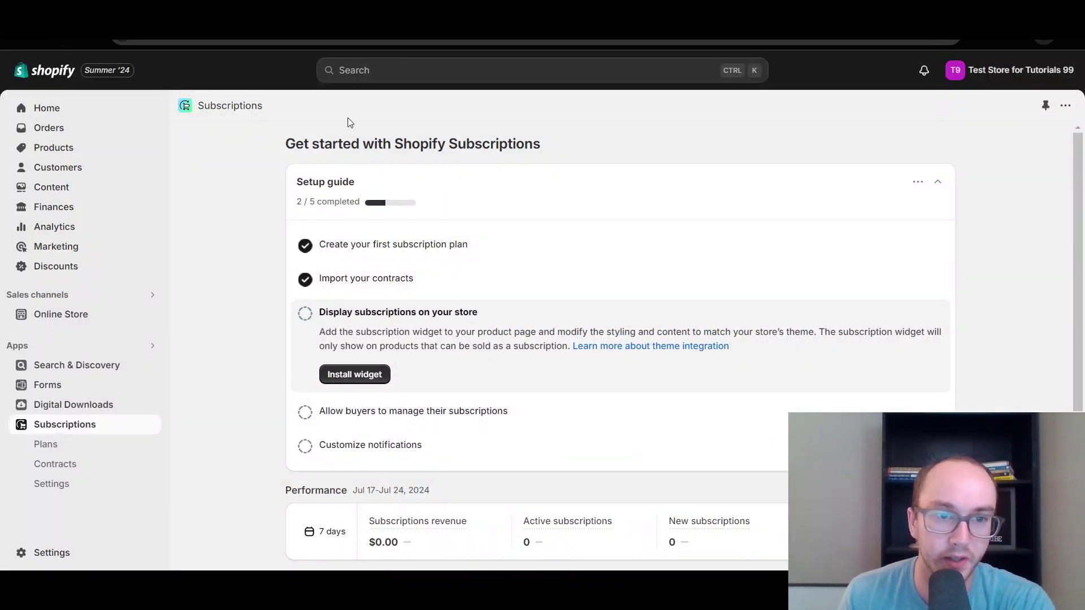
pyautogui.click(48, 444)
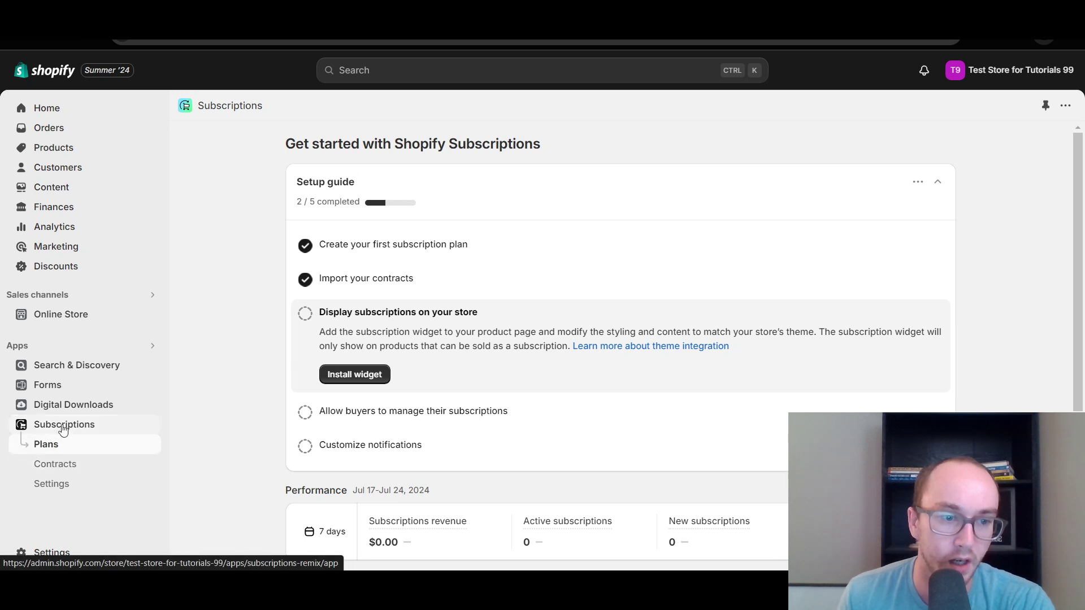
pyautogui.click(63, 430)
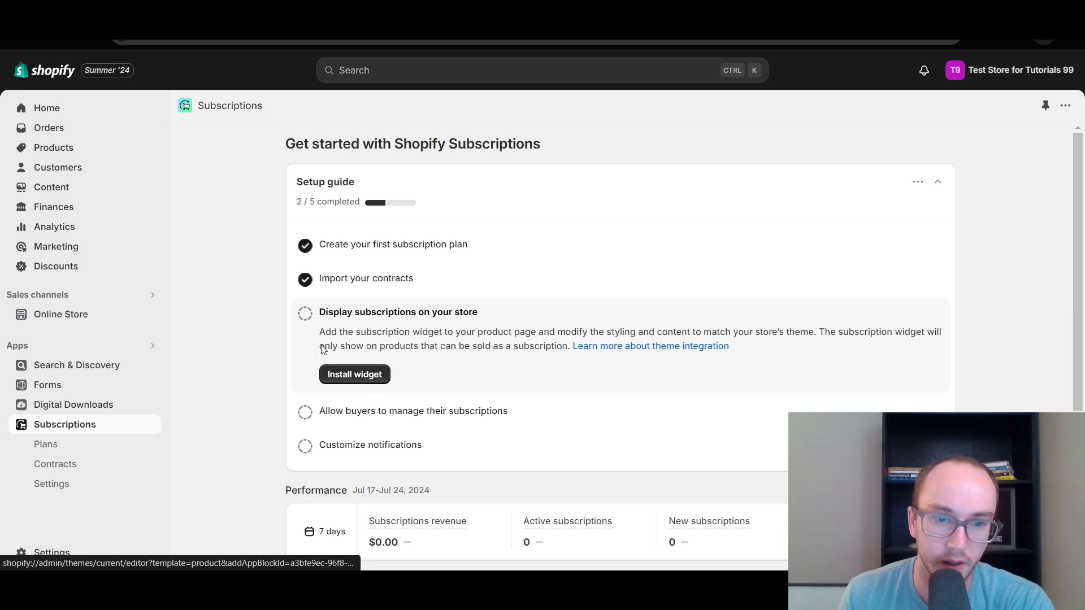
pyautogui.click(417, 413)
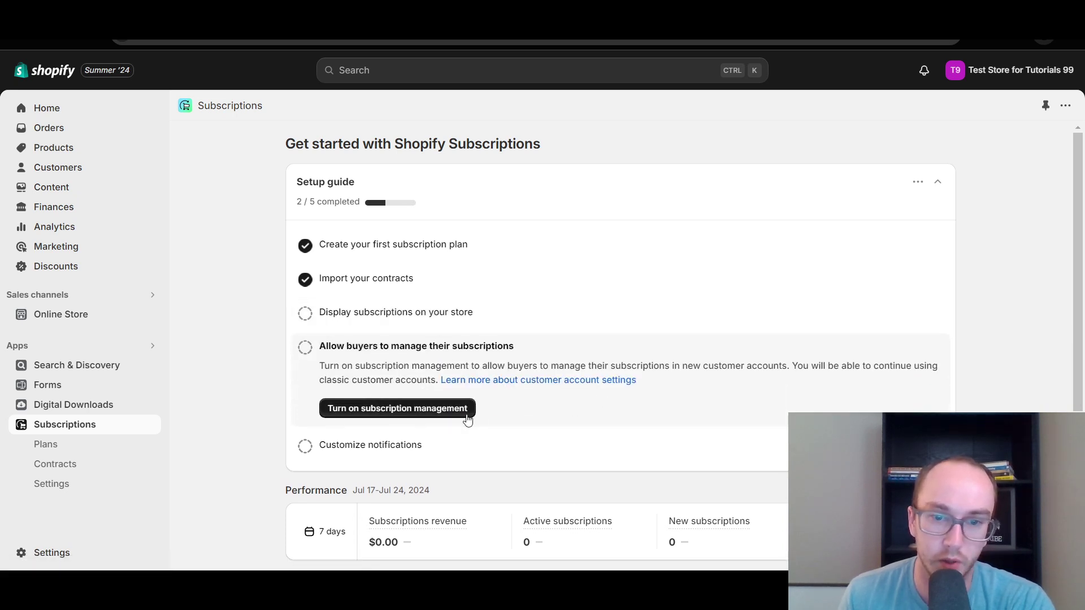
pyautogui.click(351, 318)
pyautogui.click(429, 413)
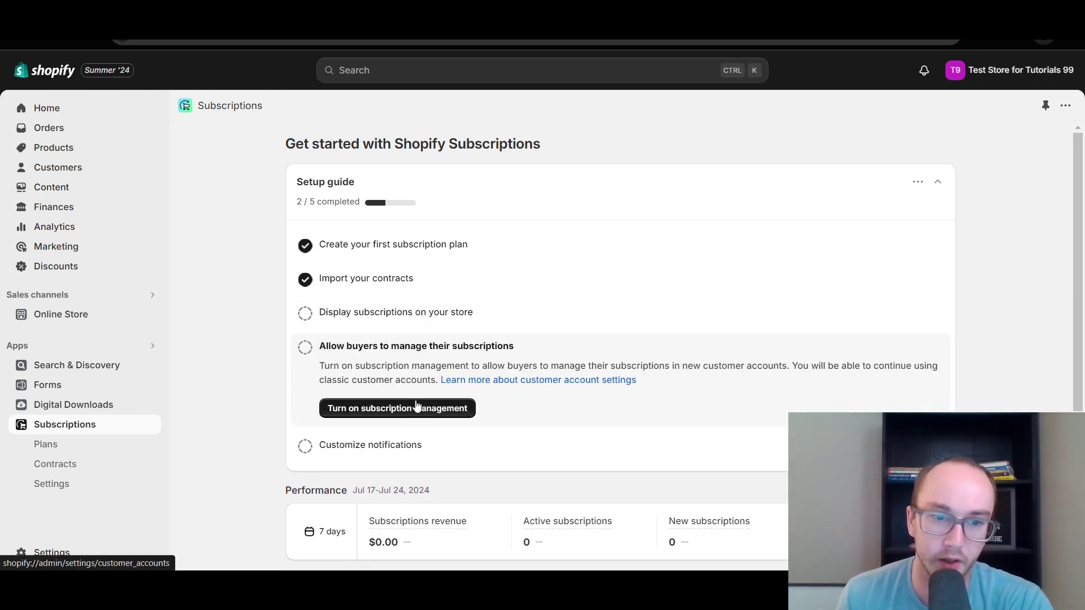
# Turn on Show login links in the customer account settings and view, then dismiss, the switch to new customer accounts
pyautogui.click(418, 408)
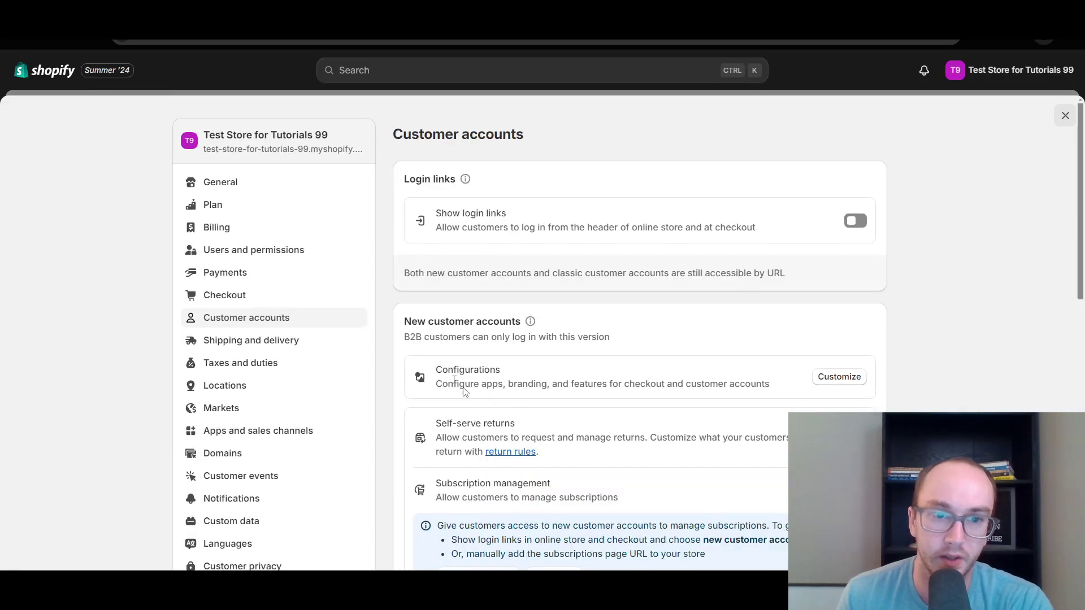
pyautogui.click(861, 225)
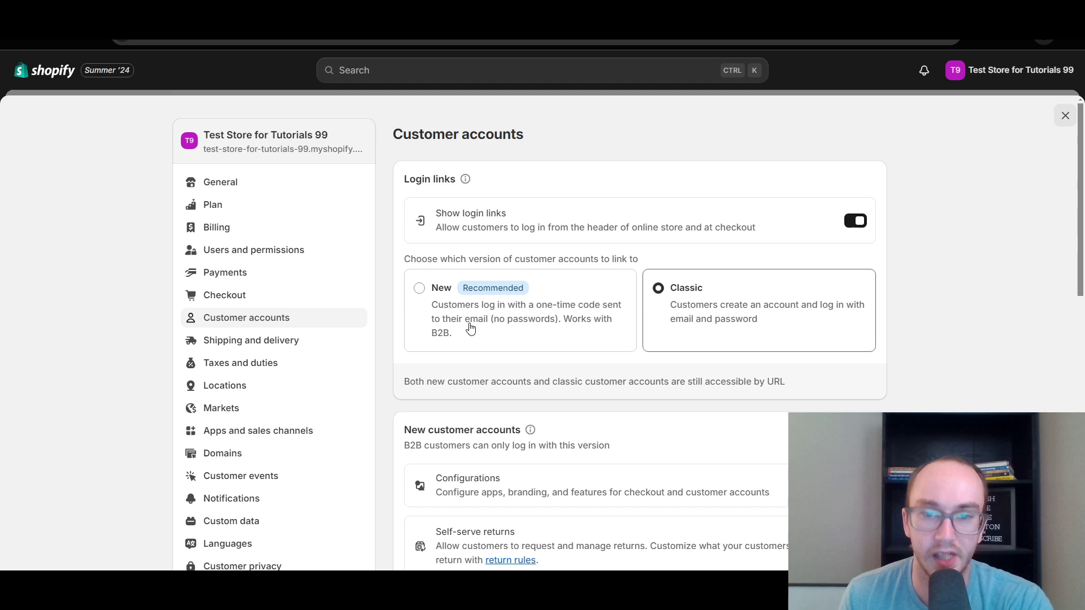
pyautogui.click(418, 288)
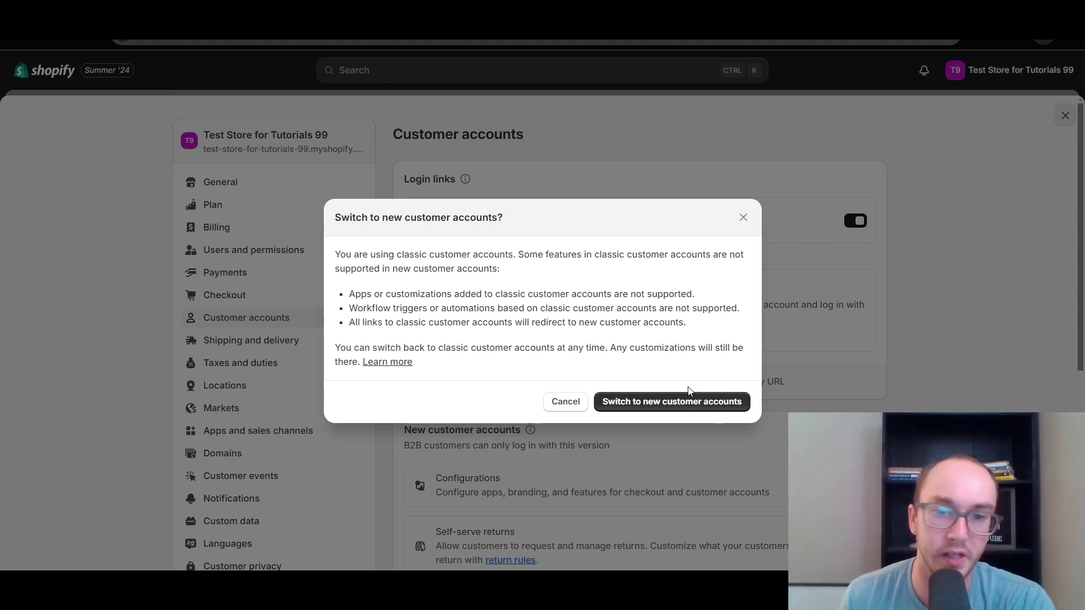
pyautogui.click(743, 218)
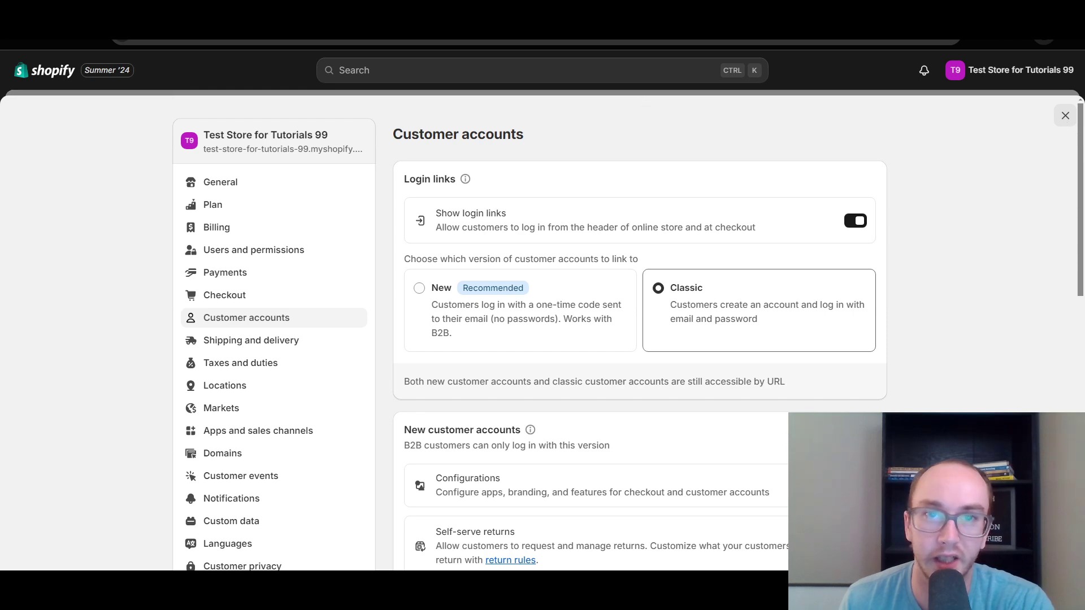
pyautogui.click(1065, 116)
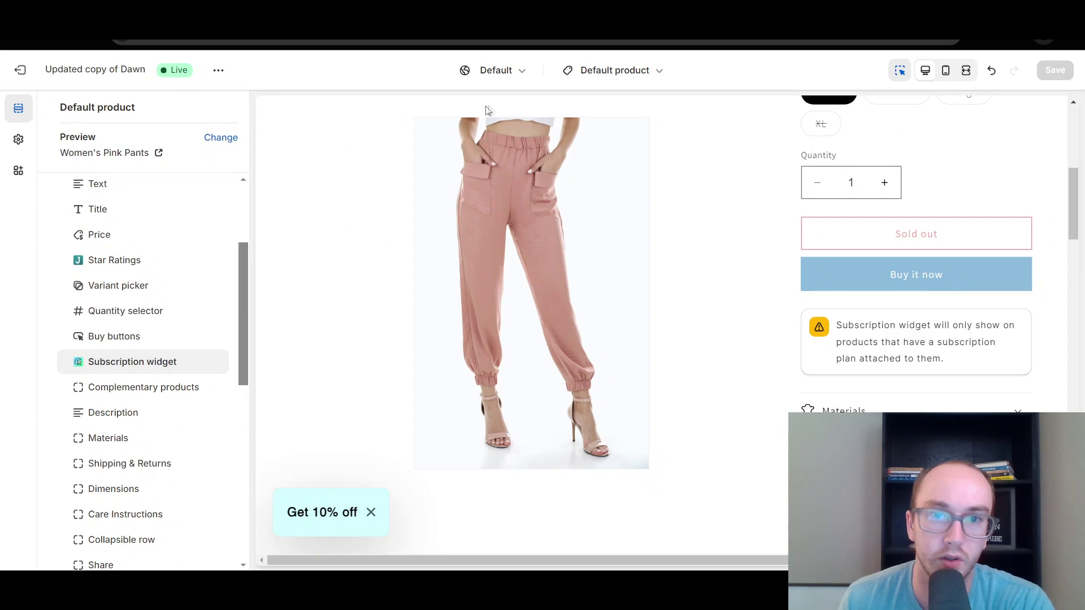
# Leave the theme editor, check the live storefront's customer login page, and return to the Subscriptions app
pyautogui.click(20, 71)
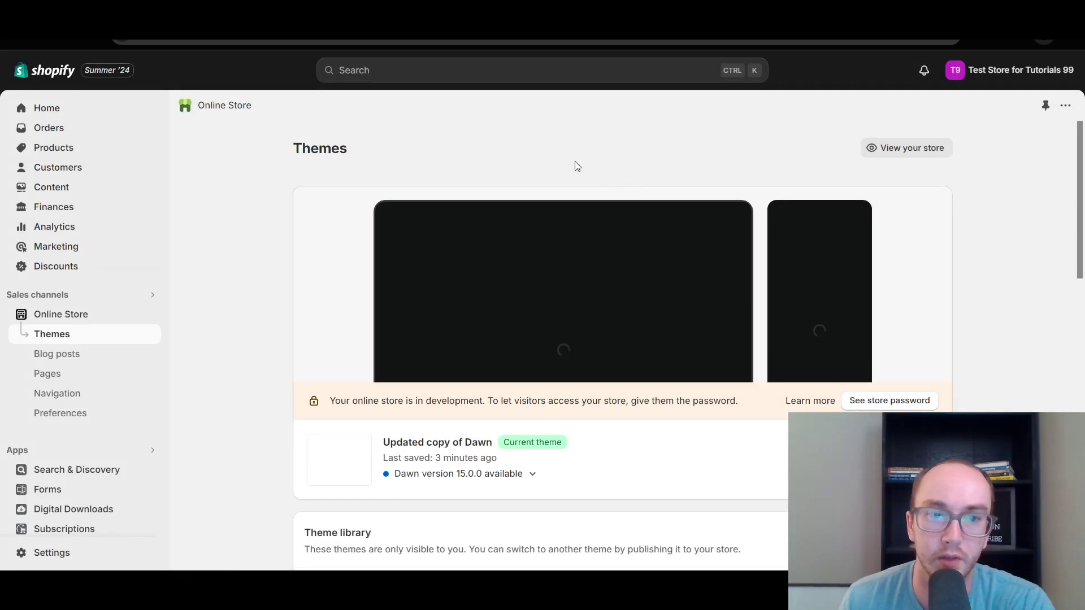
pyautogui.click(151, 315)
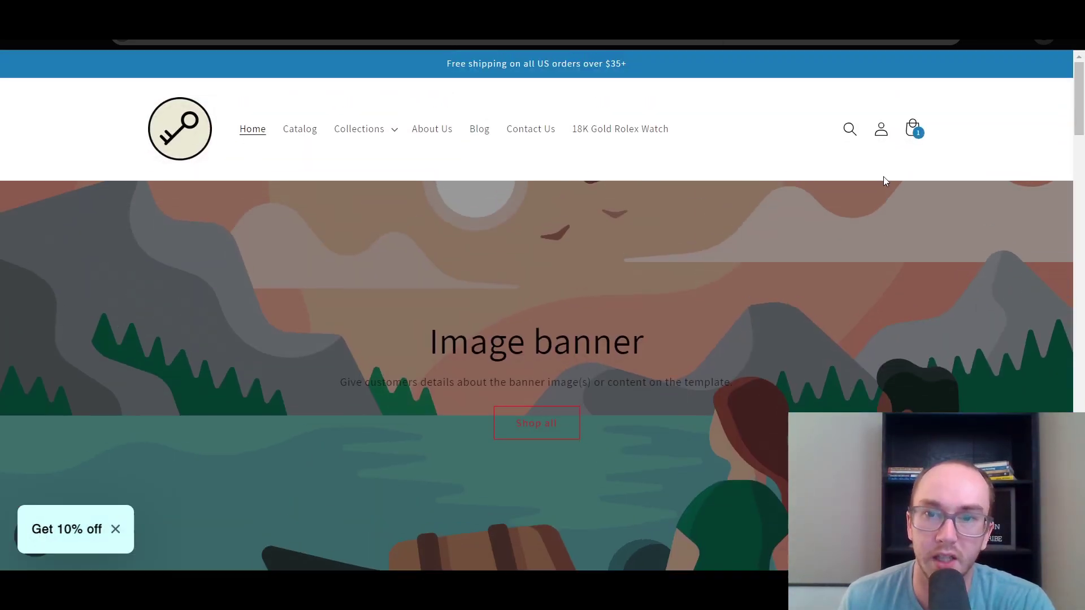
pyautogui.click(882, 134)
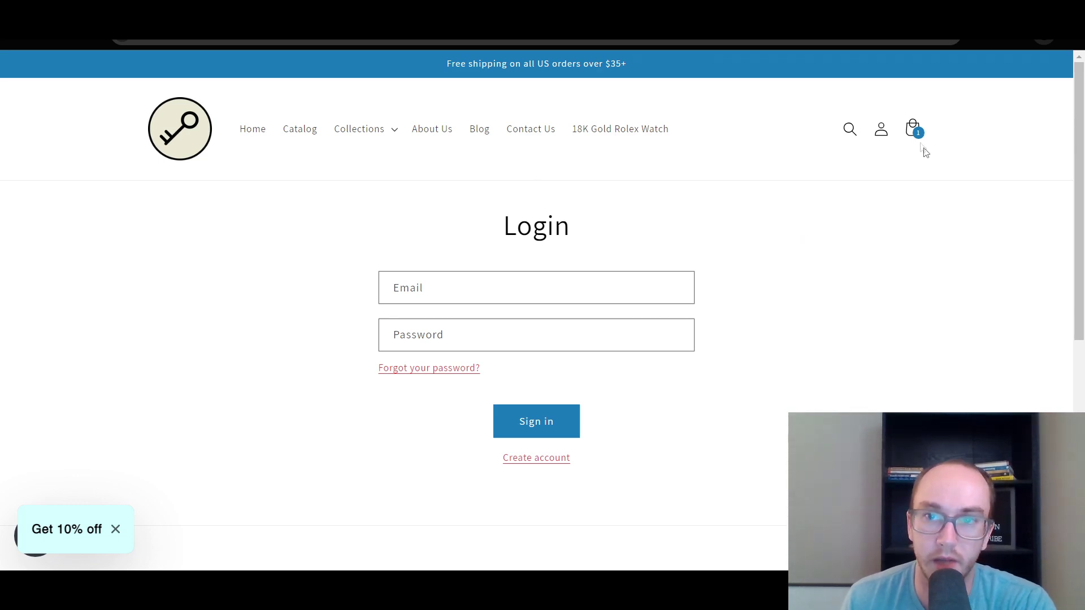
pyautogui.click(150, 143)
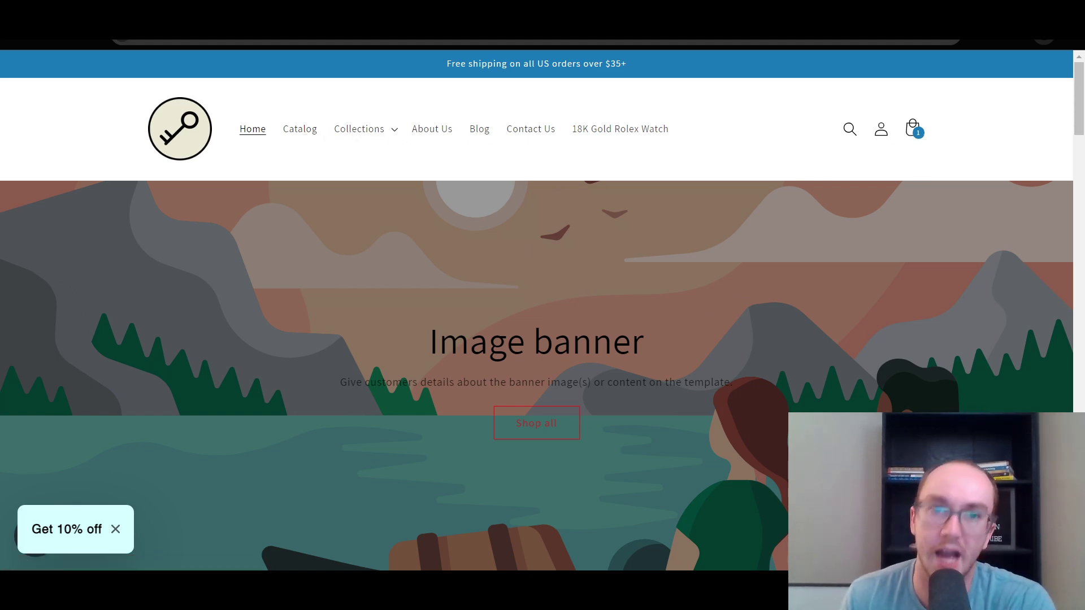
pyautogui.hotkey('ctrl', 'w')
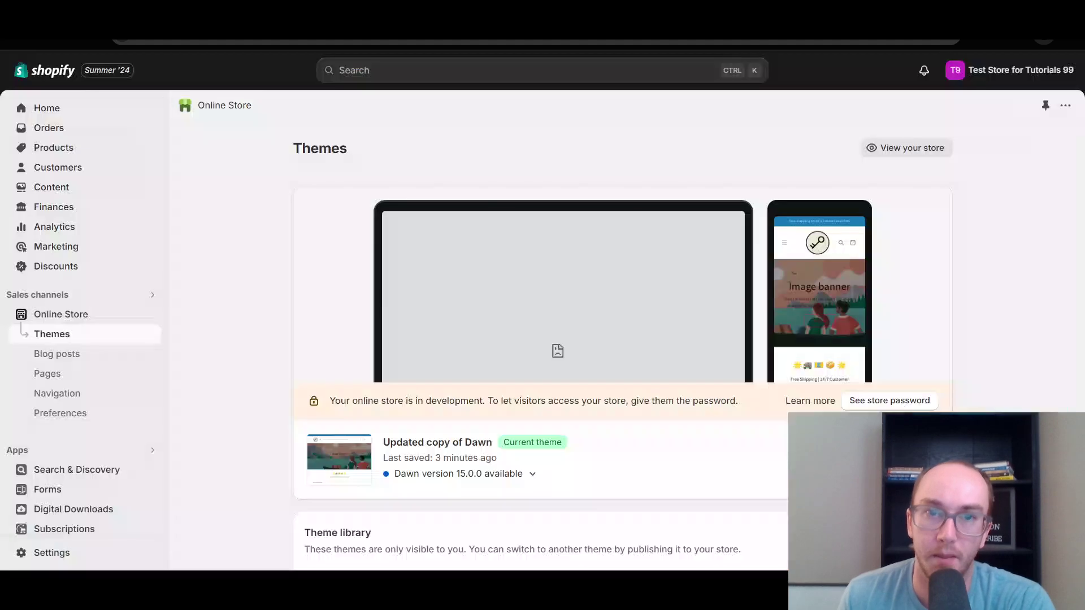
pyautogui.click(46, 108)
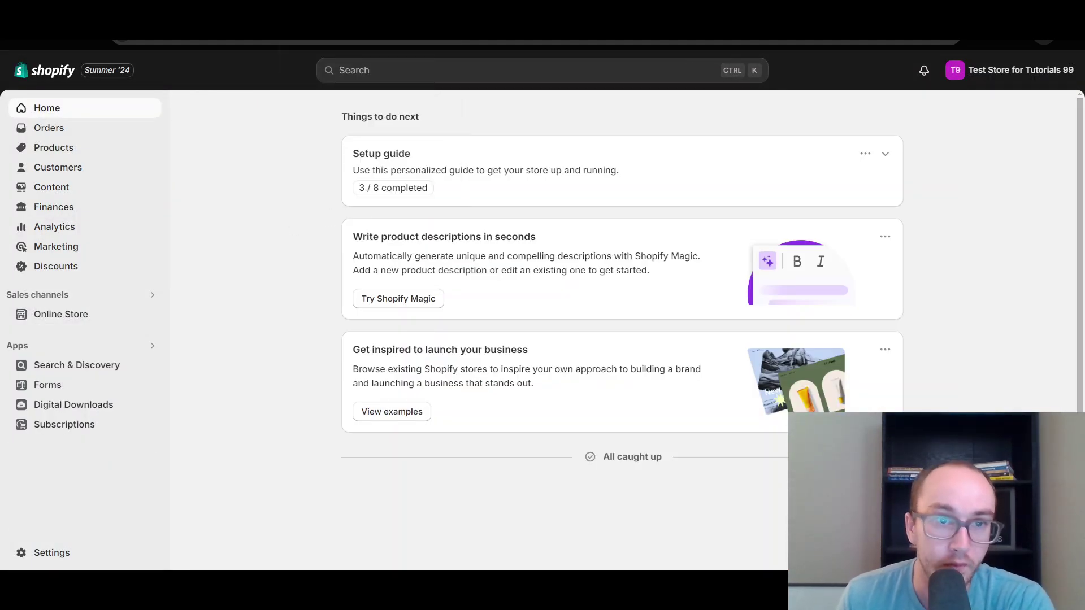
pyautogui.hotkey('ctrl', 'w')
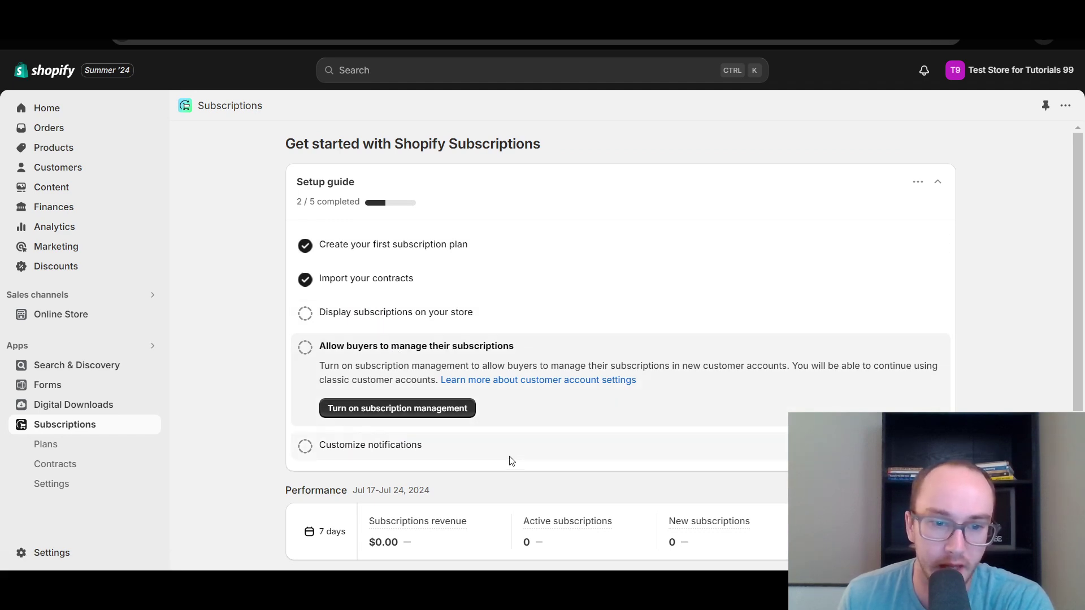
# Expand the Customize notifications task in the Subscriptions setup guide and read its description
pyautogui.click(399, 449)
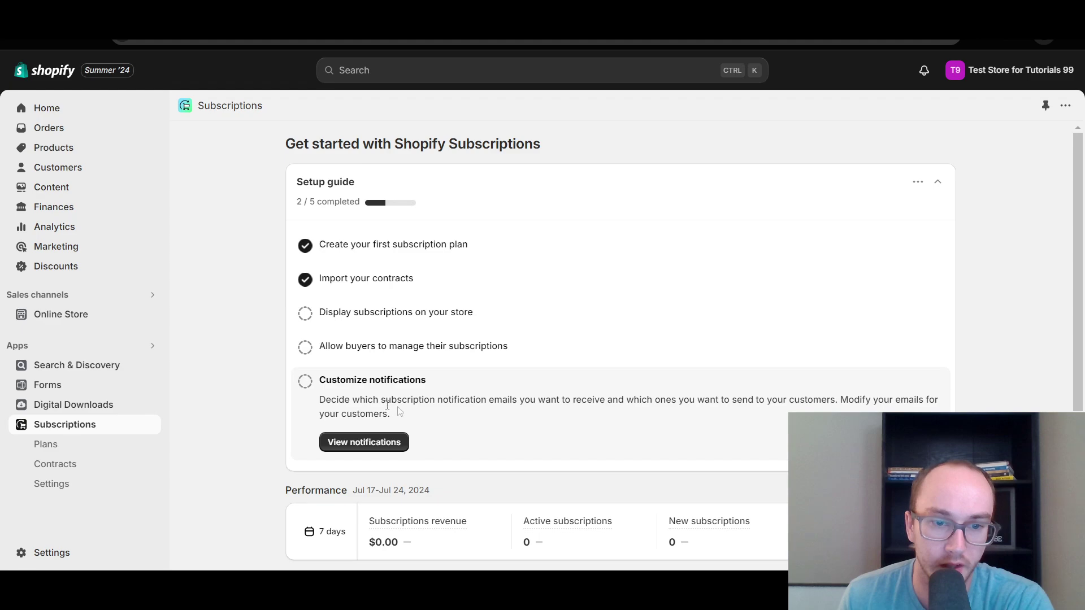
pyautogui.moveTo(573, 401); pyautogui.dragTo(811, 400)
pyautogui.click(441, 443)
pyautogui.scroll(-1, 439, 438)
pyautogui.scroll(1, 396, 394)
# Examine the Performance section's subscription revenue and its active, new and cancelled subscription metrics
pyautogui.scroll(-4, 395, 394)
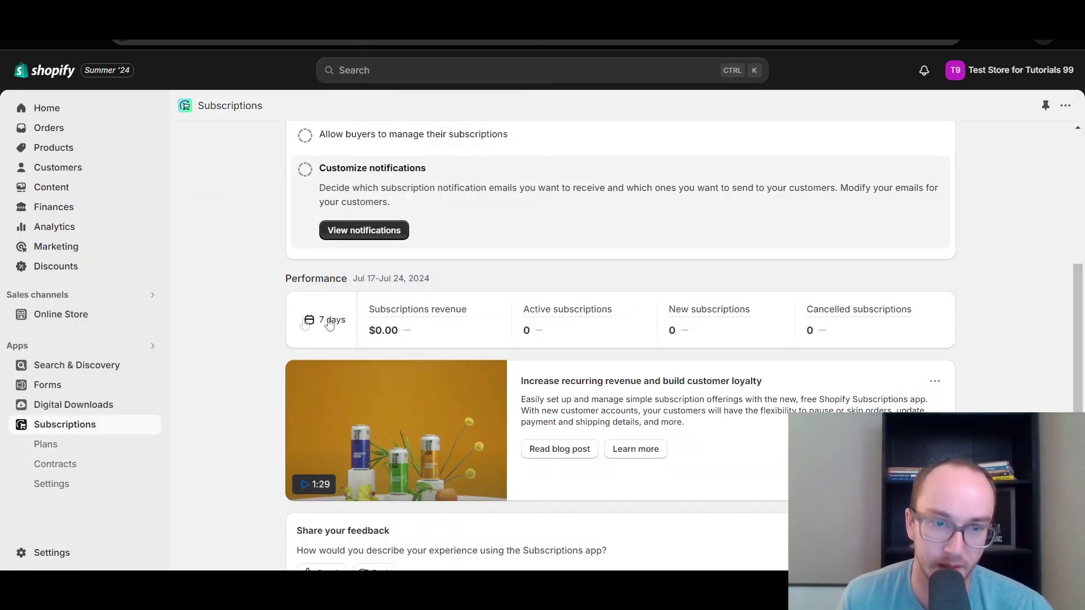
pyautogui.scroll(-1, 1081, 320)
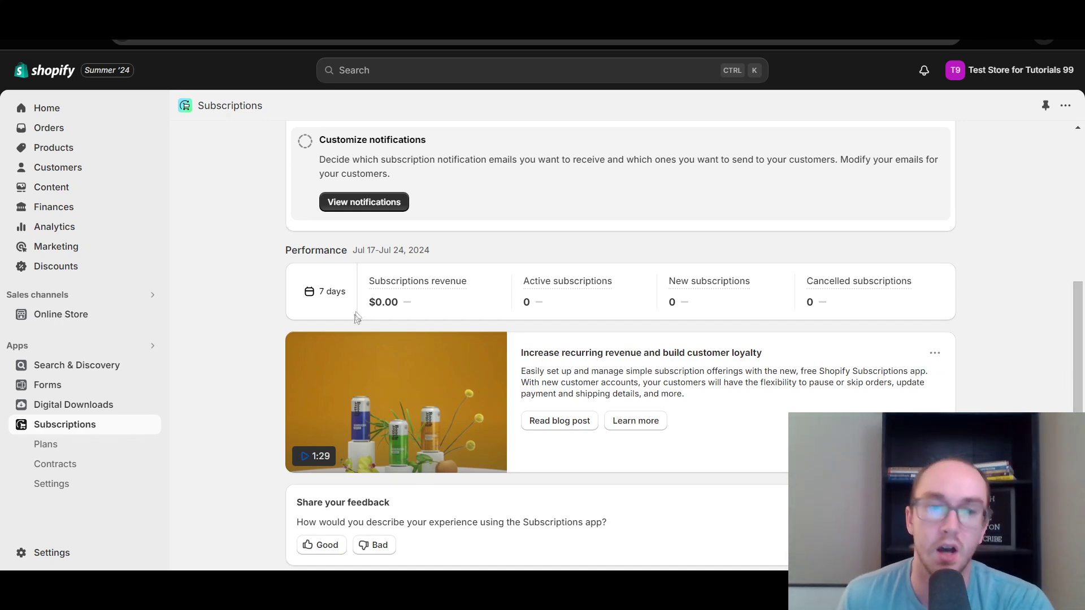
pyautogui.moveTo(368, 302); pyautogui.dragTo(460, 307)
pyautogui.click(472, 308)
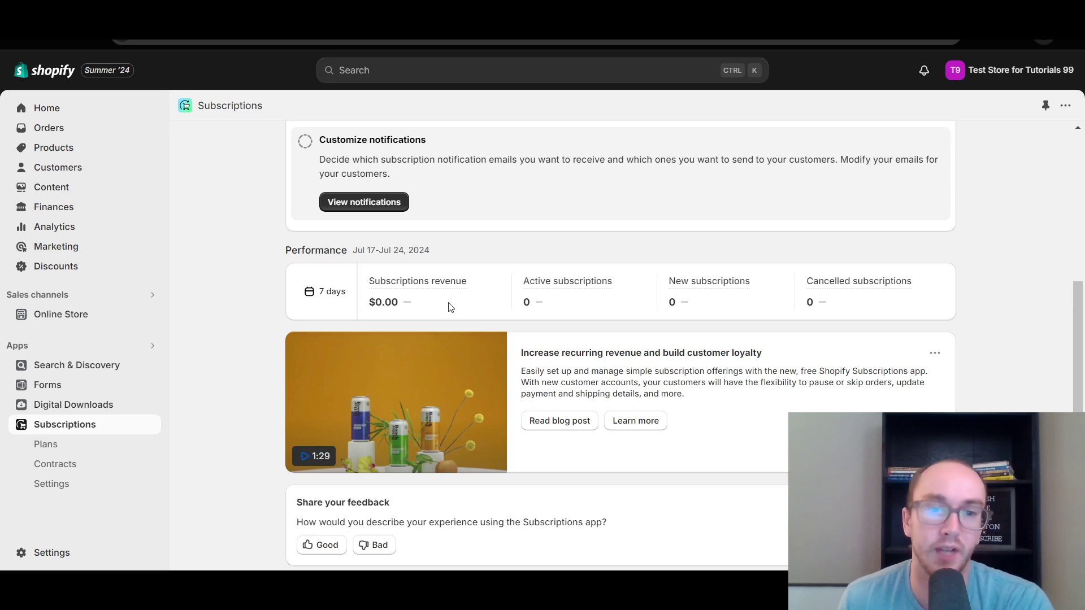
pyautogui.moveTo(569, 291)
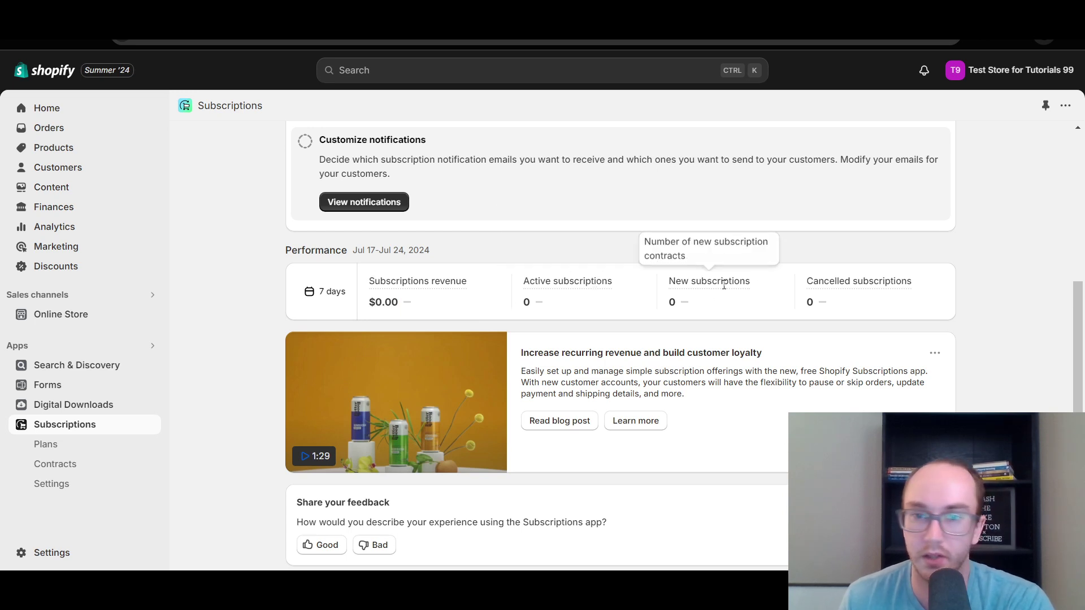
pyautogui.moveTo(895, 284)
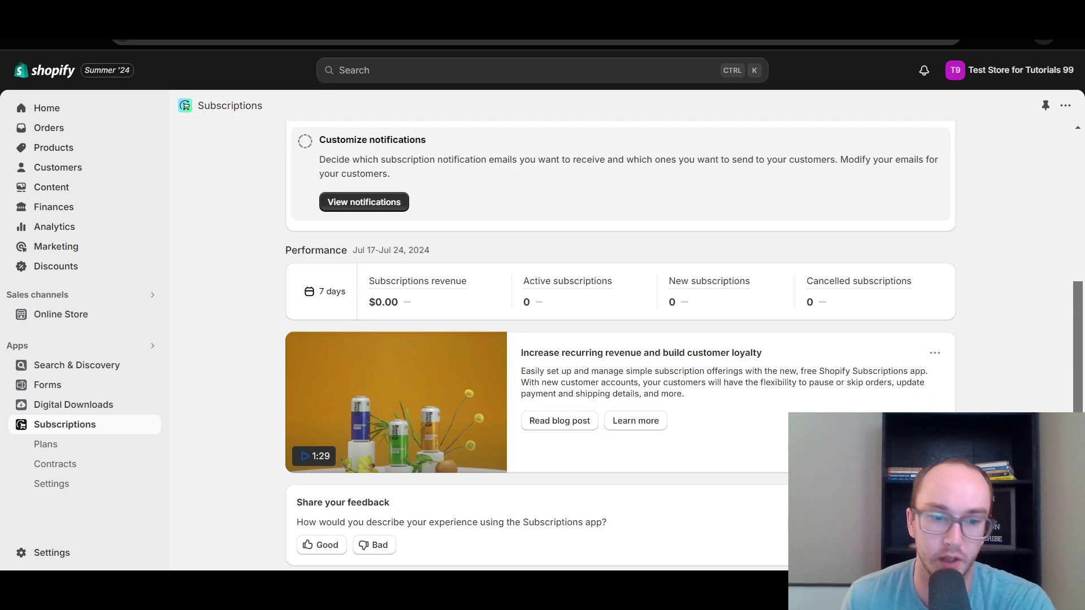
pyautogui.scroll(1, 684, 345)
pyautogui.scroll(-1, 684, 346)
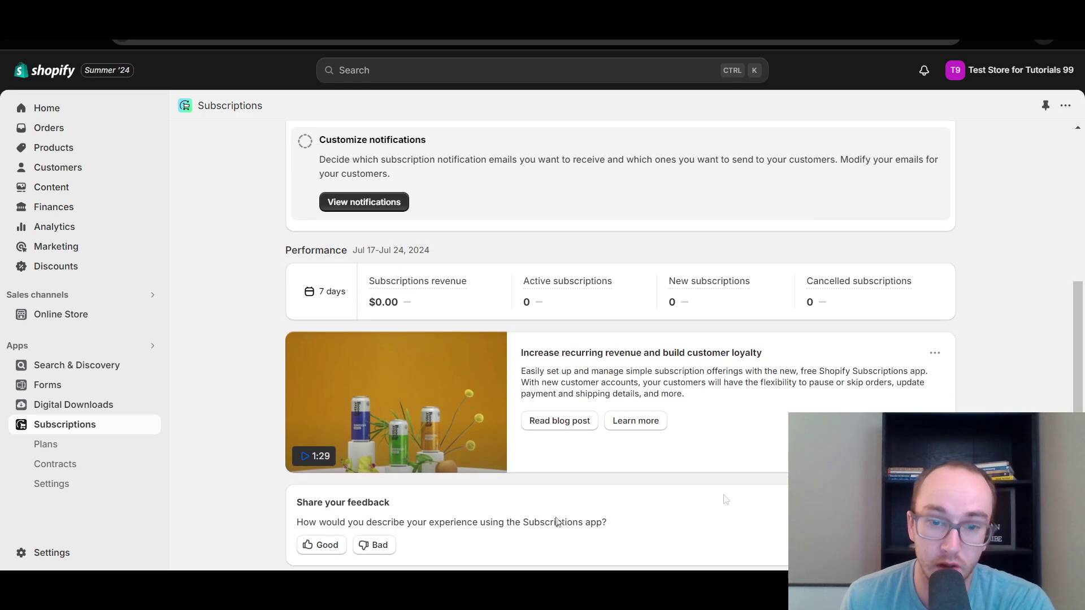
pyautogui.scroll(2, 577, 479)
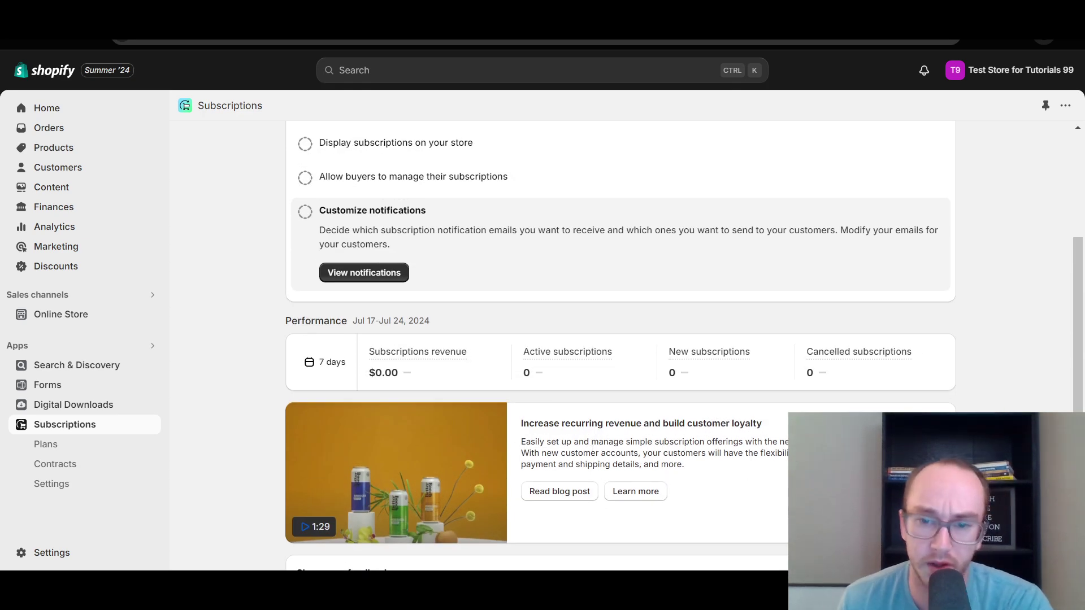
pyautogui.moveTo(1077, 390); pyautogui.dragTo(1067, 277)
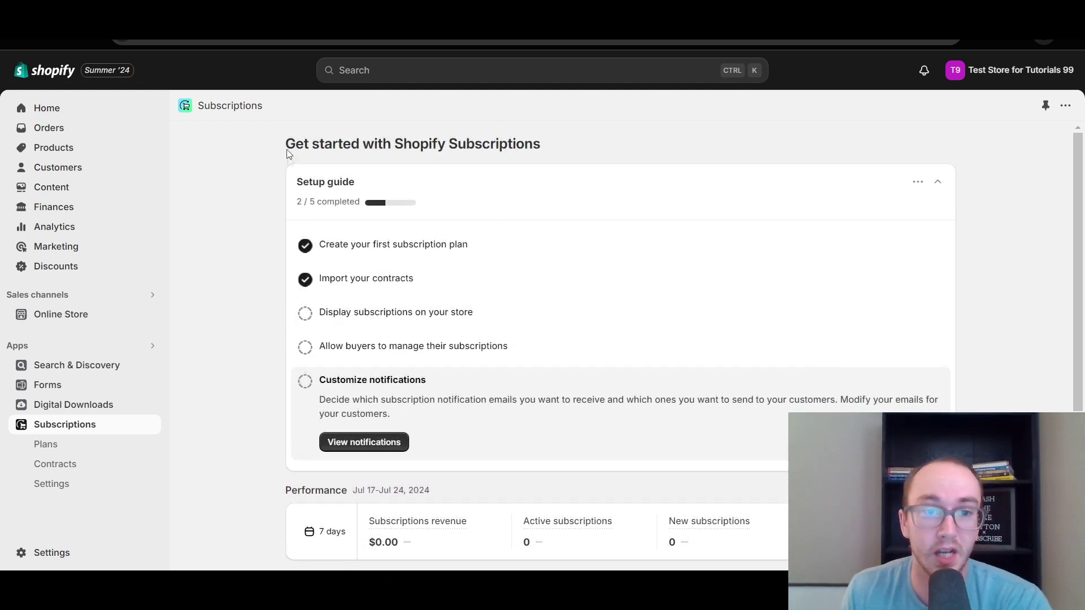
pyautogui.moveTo(270, 144); pyautogui.dragTo(565, 143)
pyautogui.click(572, 145)
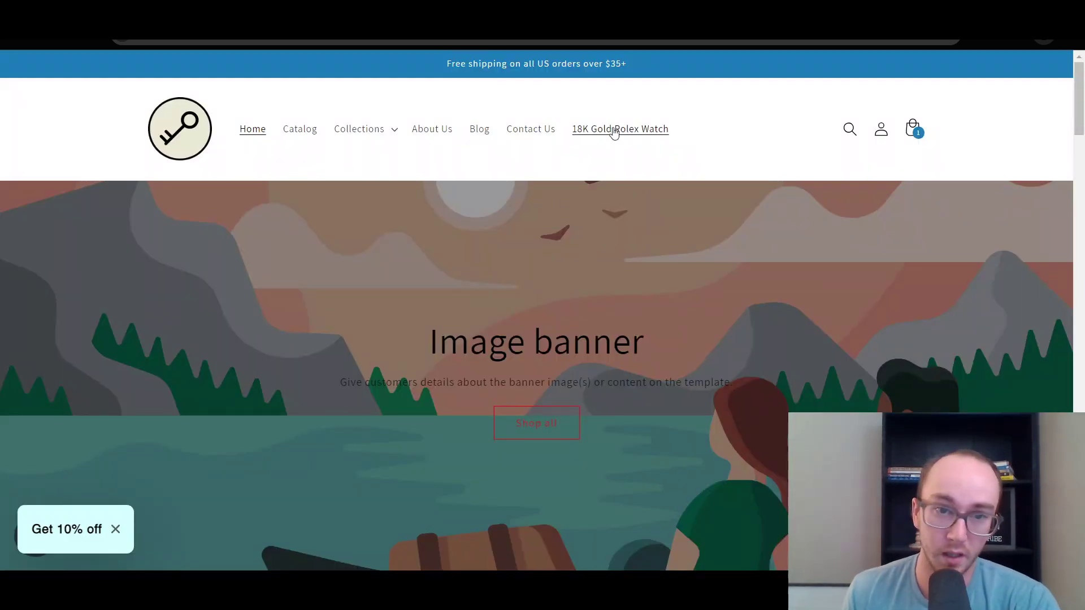
# Open the Beanie product page from the storefront cart, review its purchase options and select the first Subscribe and save delivery option
pyautogui.click(920, 132)
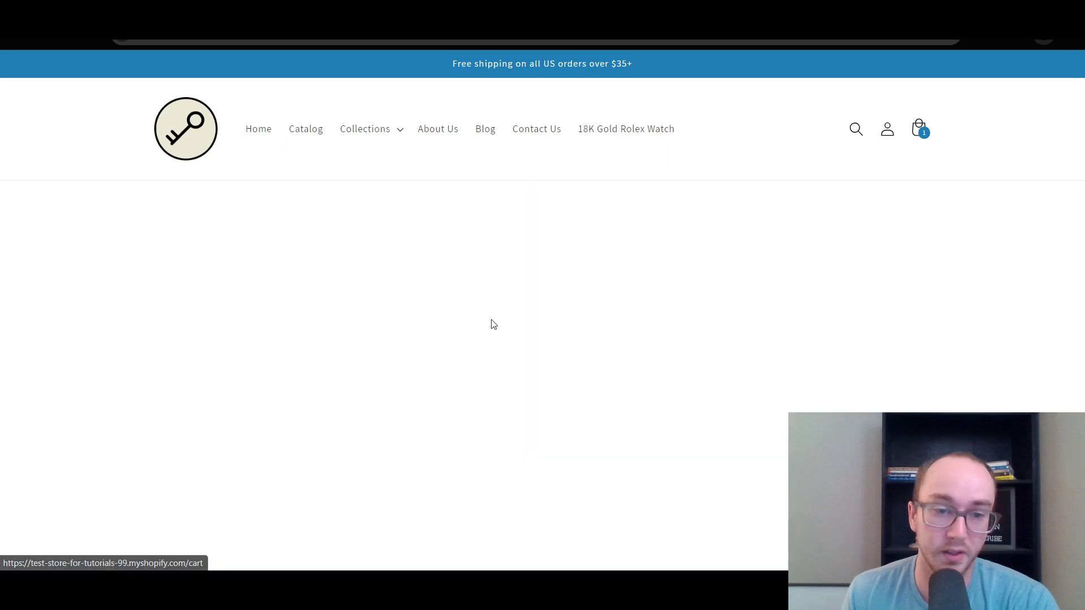
pyautogui.click(270, 322)
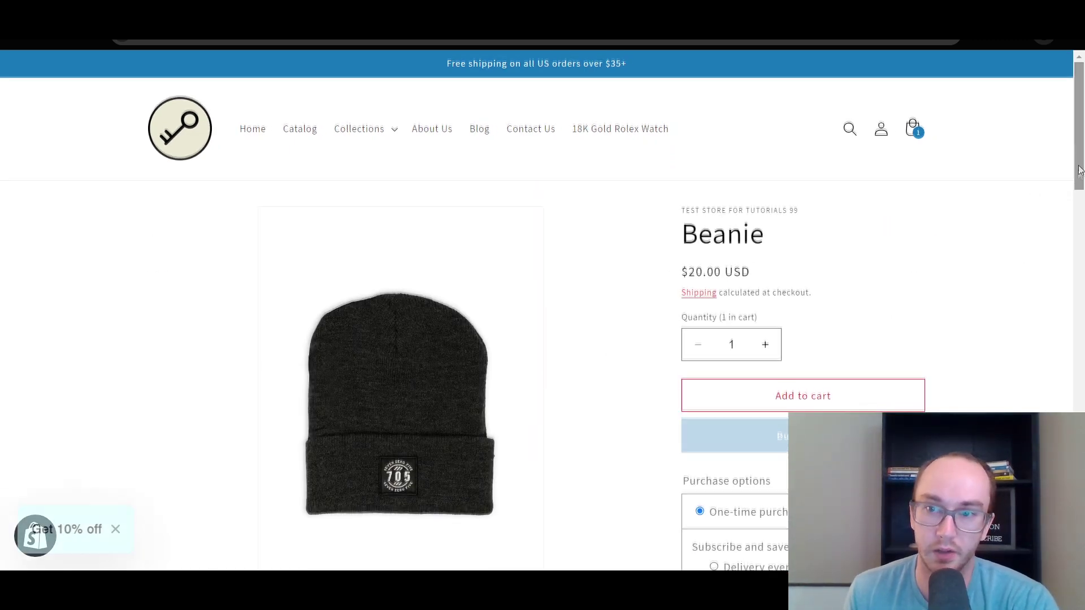
pyautogui.scroll(-3, 1077, 186)
pyautogui.scroll(-2, 1078, 218)
pyautogui.scroll(5, 1079, 169)
pyautogui.scroll(-3, 1017, 281)
pyautogui.scroll(3, 1017, 281)
pyautogui.scroll(-2, 775, 355)
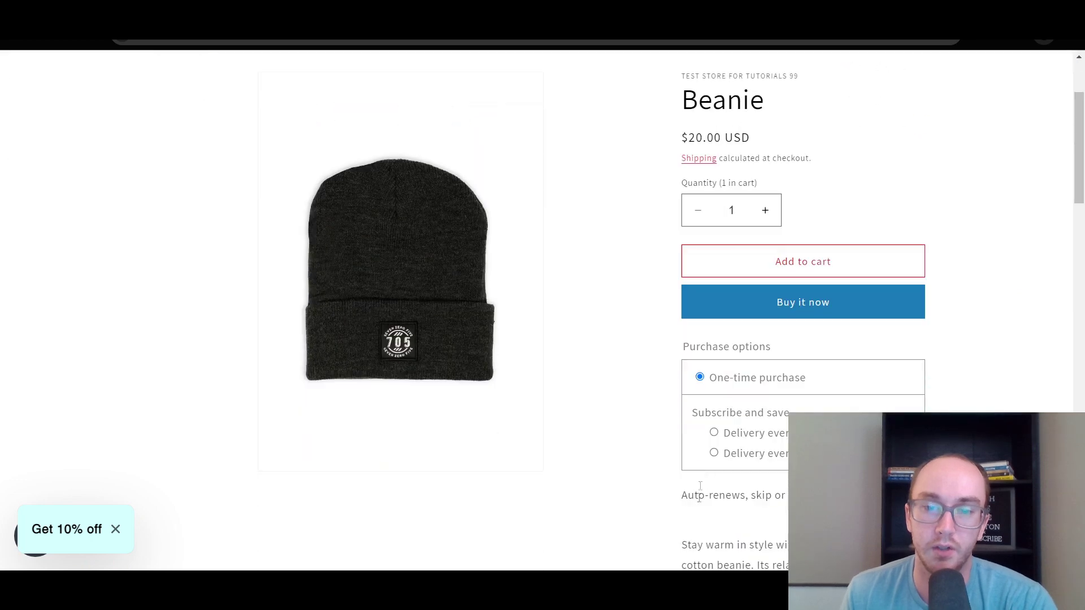
pyautogui.click(714, 433)
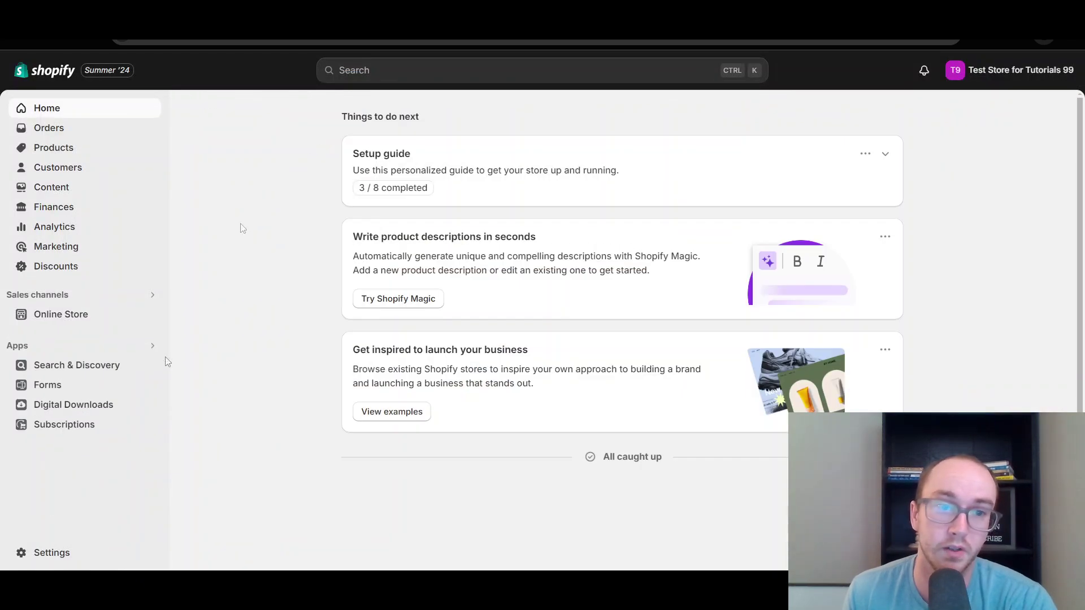
# Return to the Subscriptions app in the Shopify admin and review its setup guide and Performance section
pyautogui.click(64, 425)
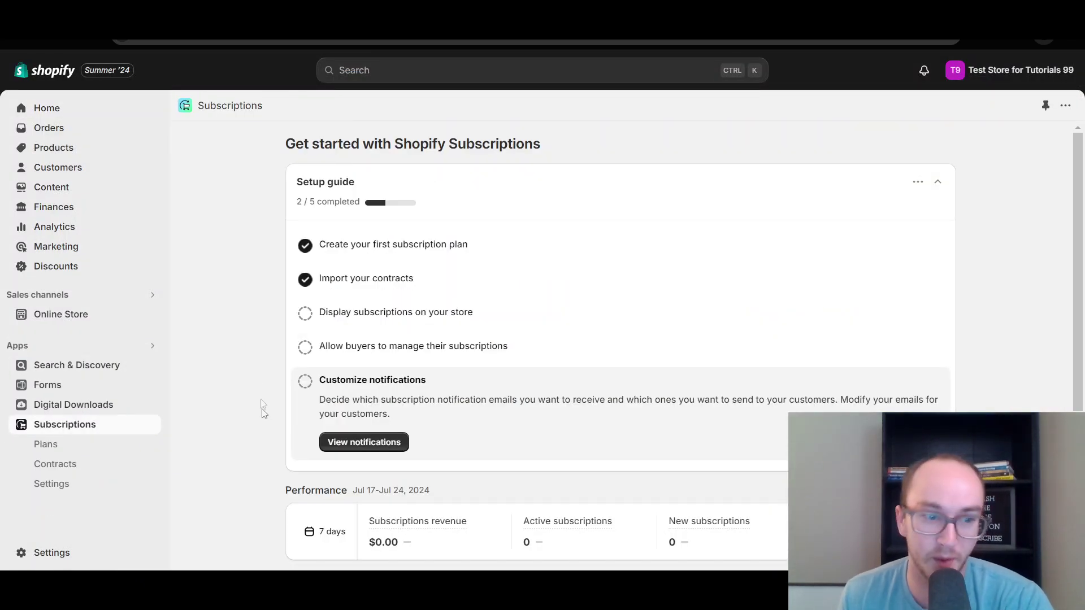
pyautogui.scroll(-4, 262, 408)
pyautogui.scroll(4, 263, 406)
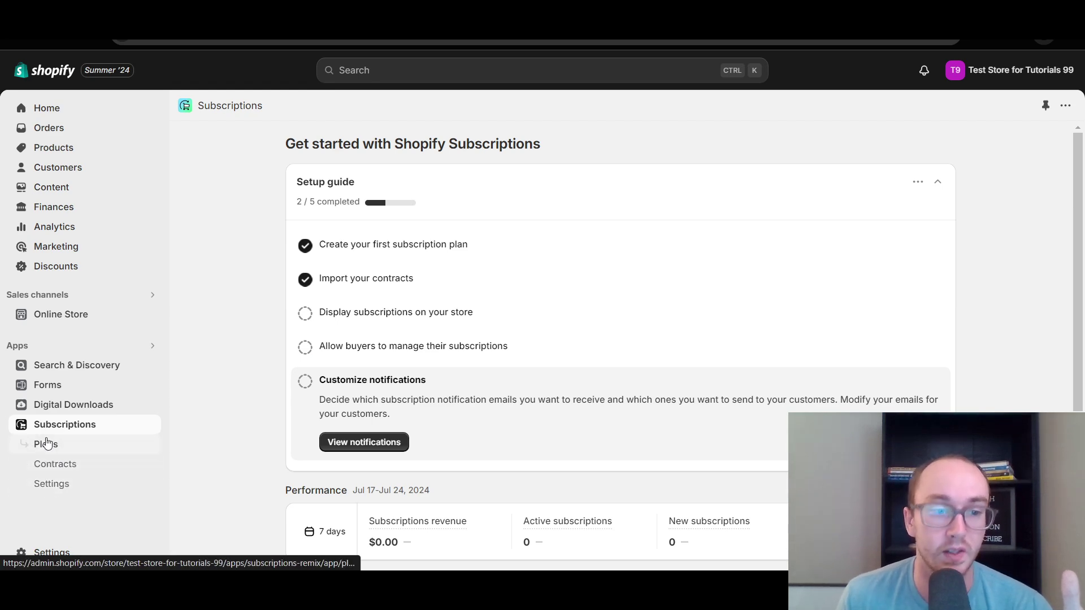
pyautogui.scroll(-4, 373, 288)
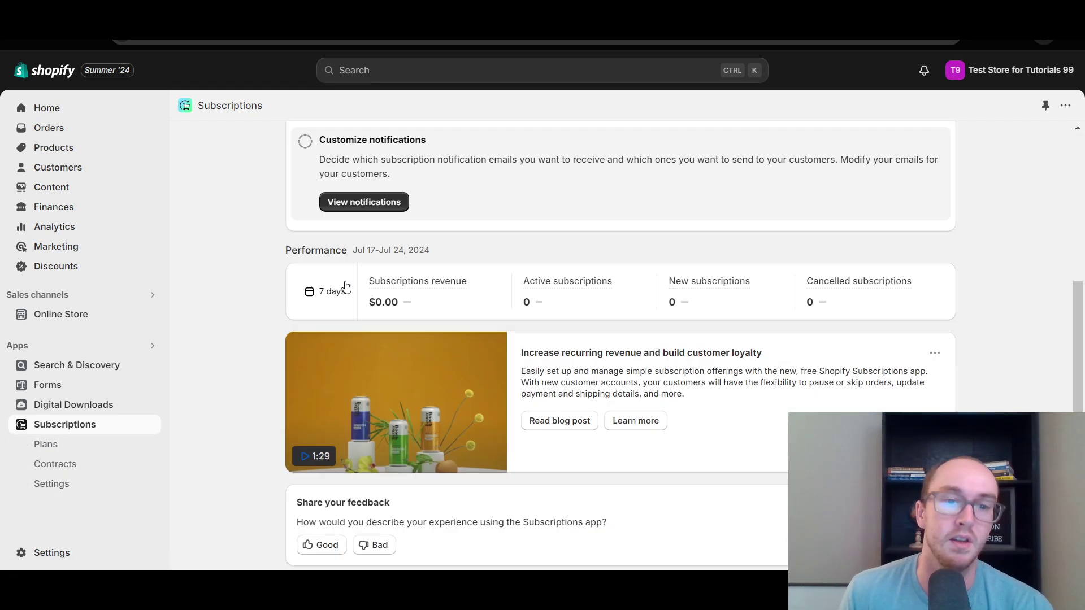
pyautogui.scroll(4, 424, 385)
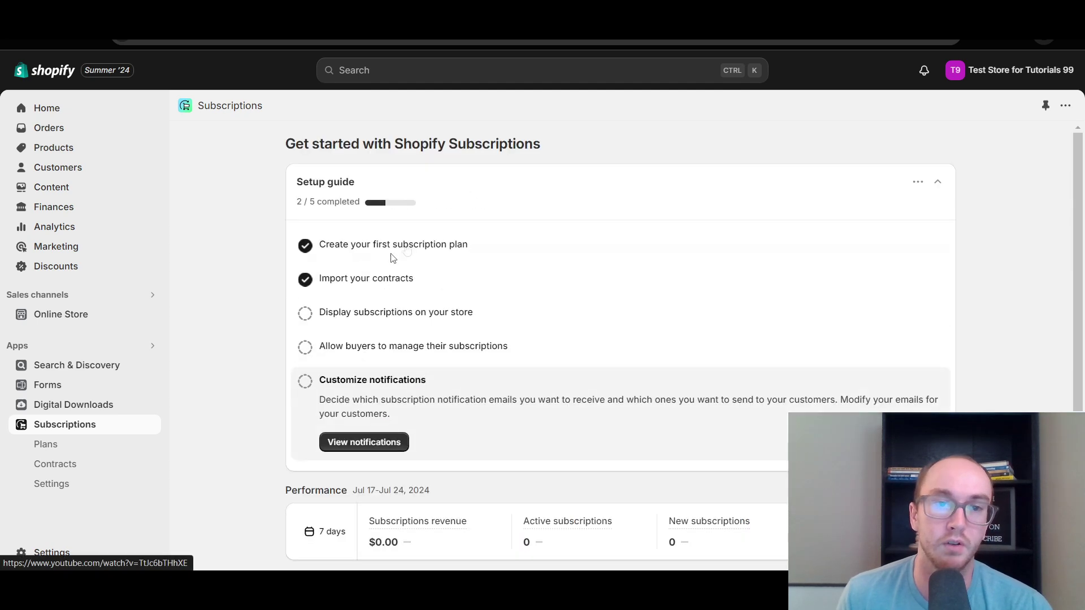